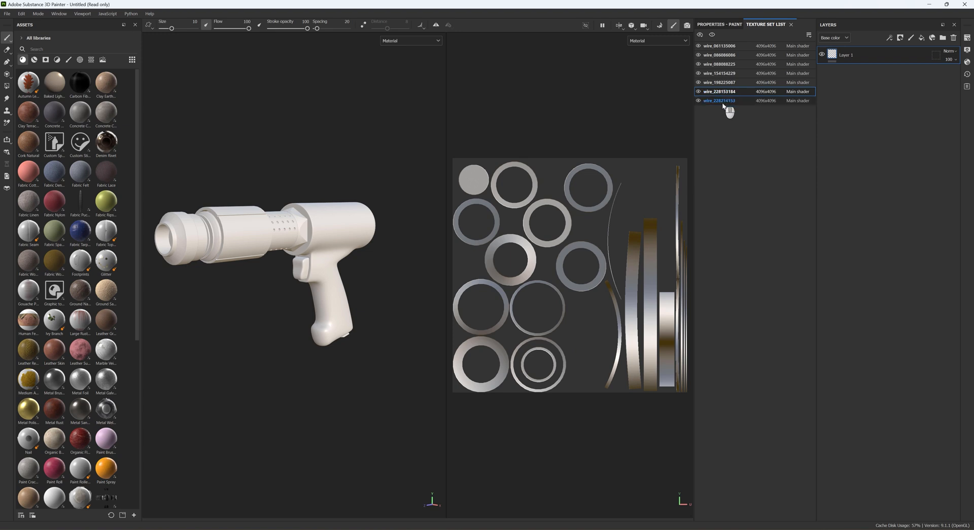
# - Check the UV layouts of wire_198225087 and wire_228214153, leaving the latter selected, and widen the 3D view
pyautogui.click(718, 83)
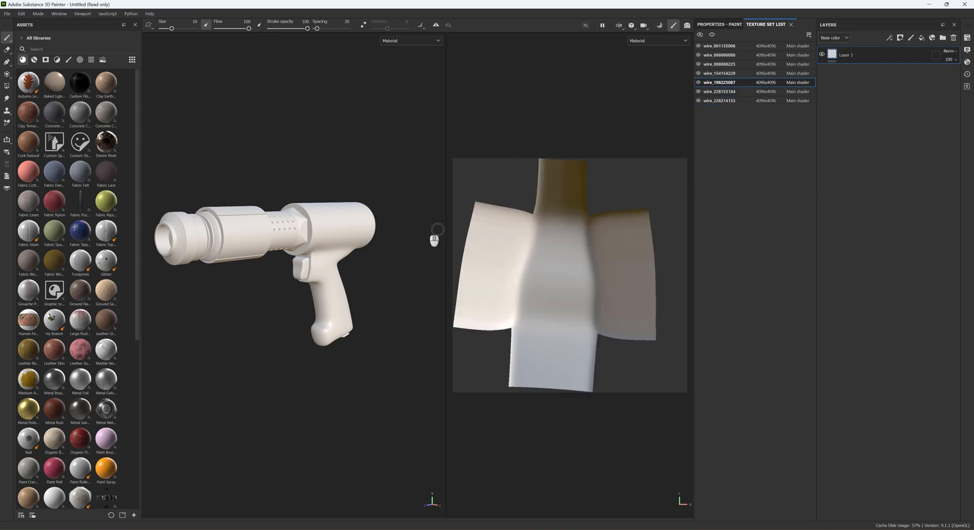
pyautogui.click(735, 102)
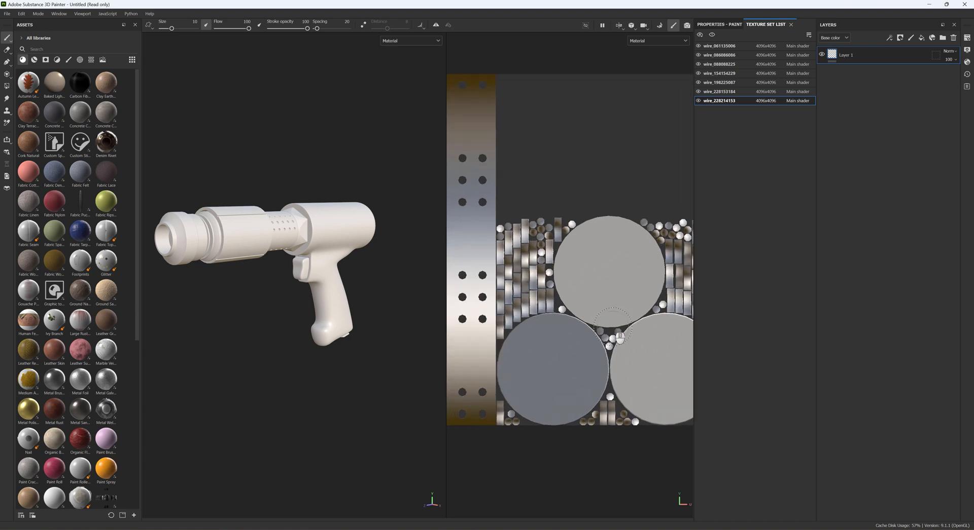
pyautogui.scroll(3, 214, 254)
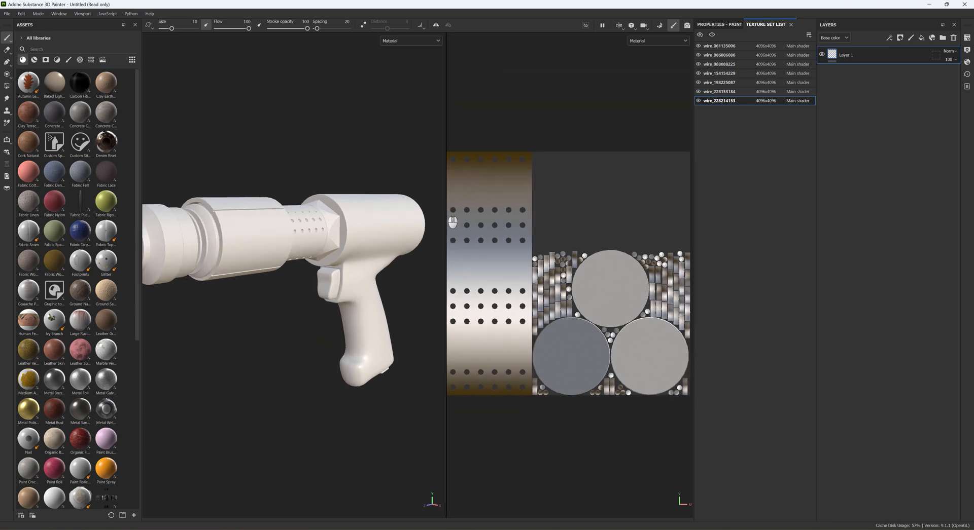
pyautogui.moveTo(449, 222); pyautogui.dragTo(594, 225)
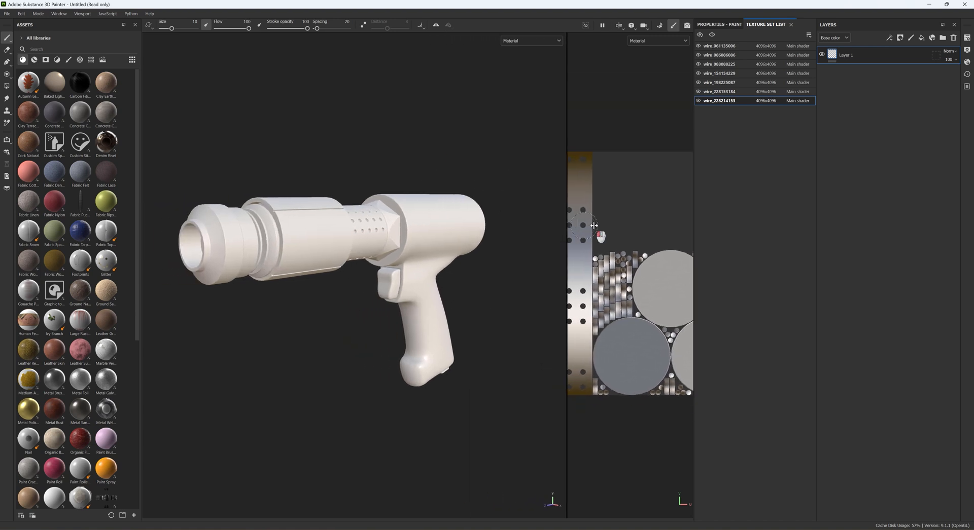
pyautogui.scroll(3, 355, 233)
pyautogui.scroll(-2, 394, 263)
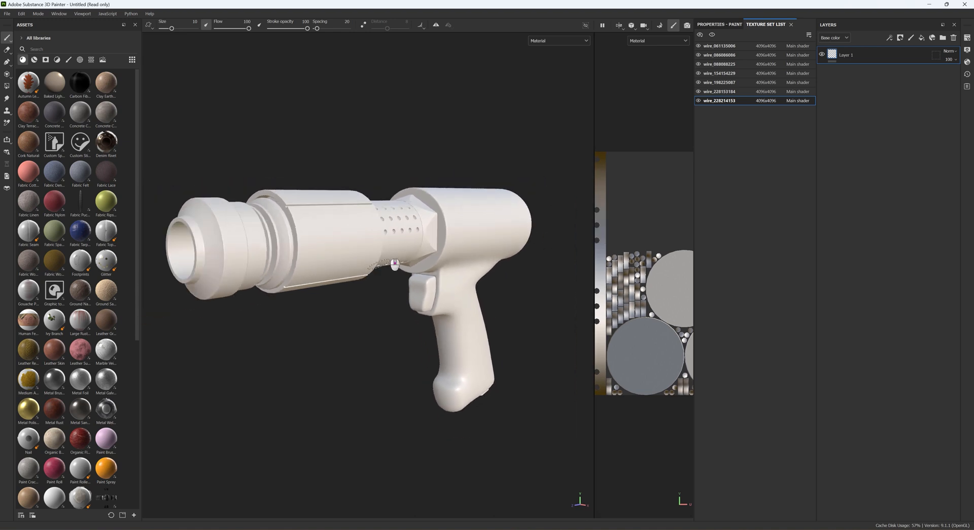
# - Add an Ambient occlusion channel to the wire_228214153 texture set
pyautogui.click(967, 37)
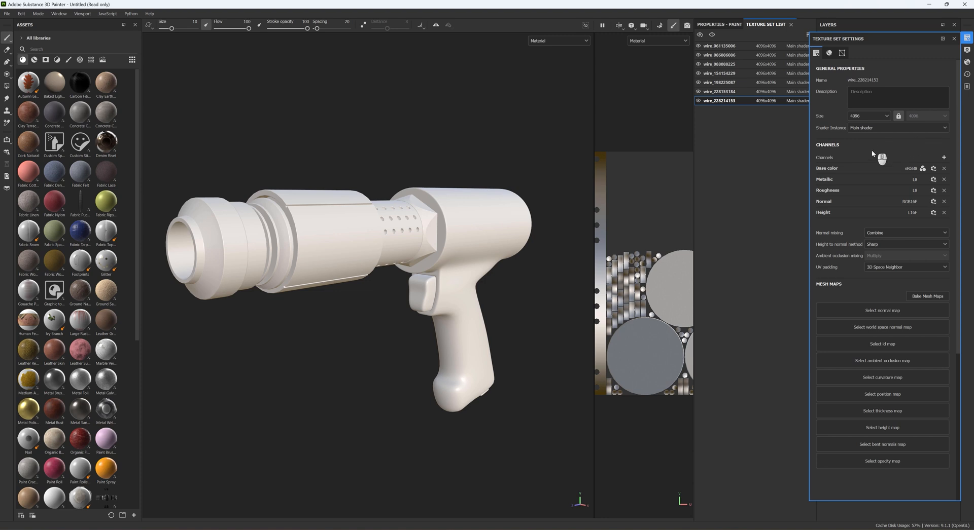
pyautogui.scroll(-3, 833, 207)
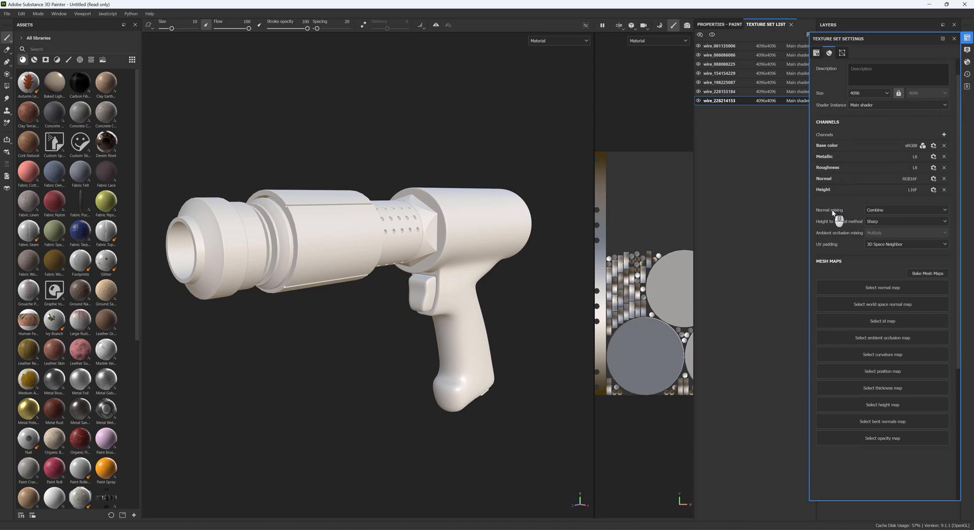
pyautogui.scroll(2, 838, 219)
pyautogui.click(940, 136)
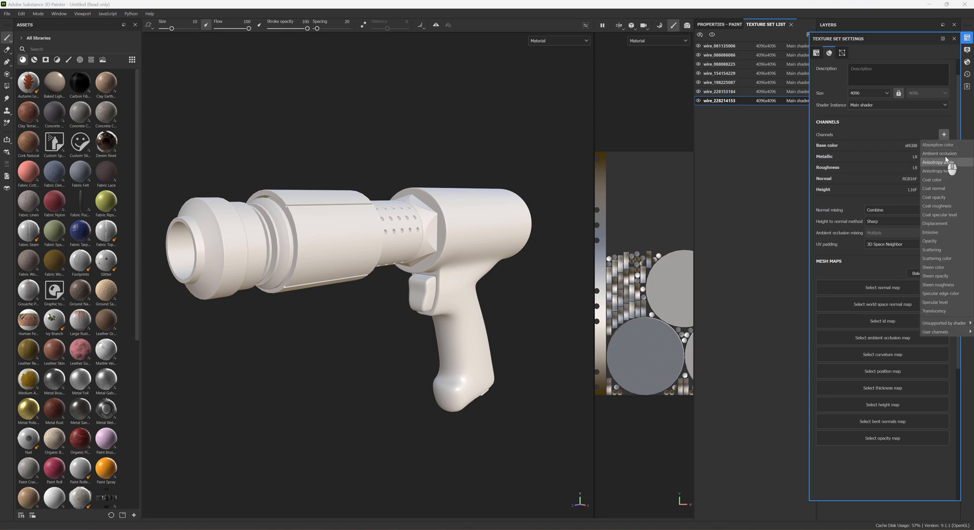
pyautogui.click(943, 157)
pyautogui.click(944, 135)
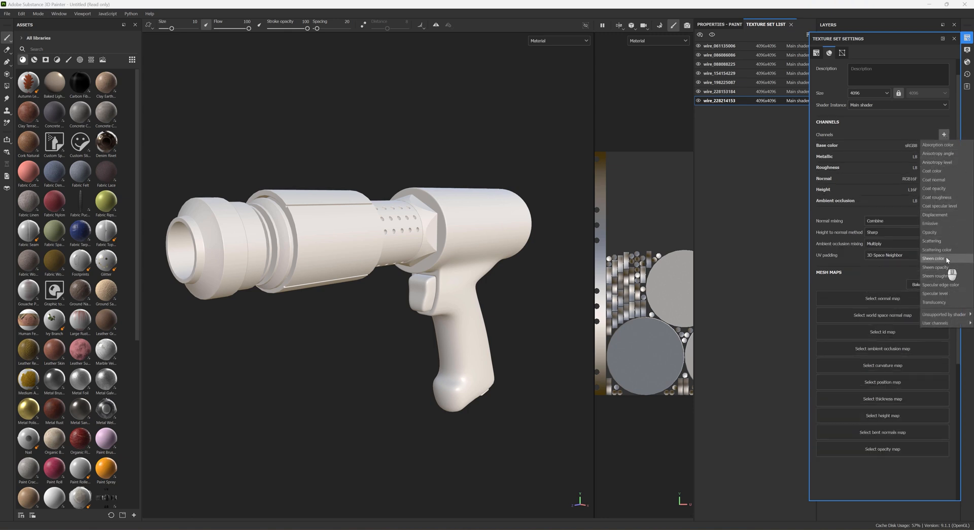
pyautogui.click(944, 216)
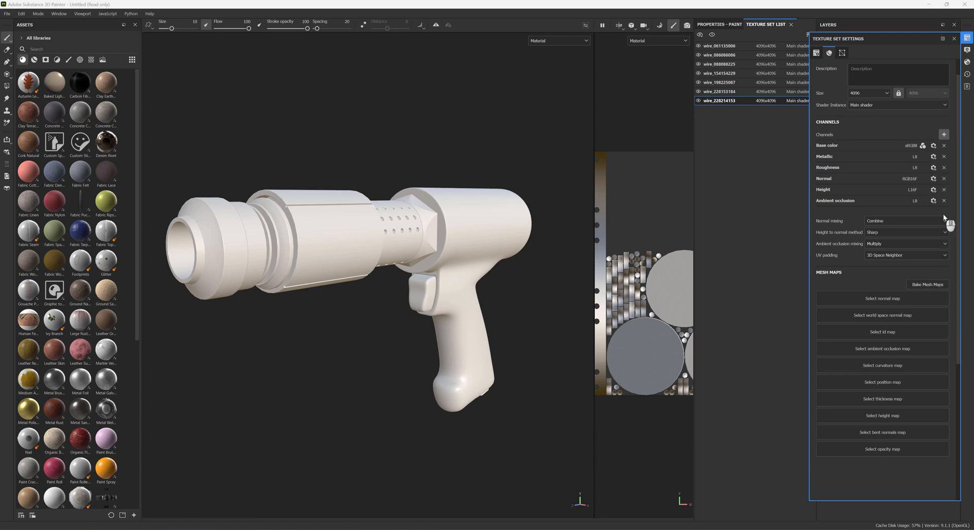
# - Open the mesh map baking setup and set the common antialiasing to Supersampling 64x
pyautogui.click(925, 295)
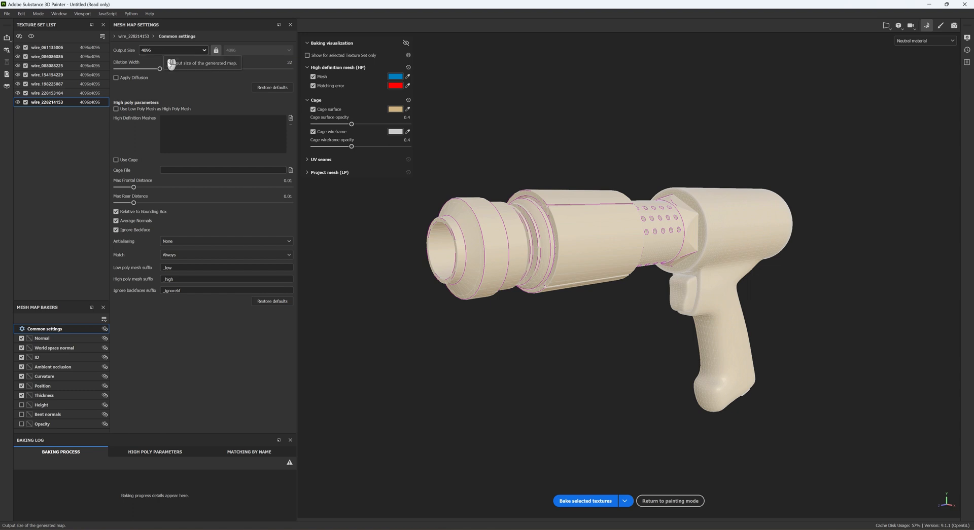
pyautogui.click(181, 255)
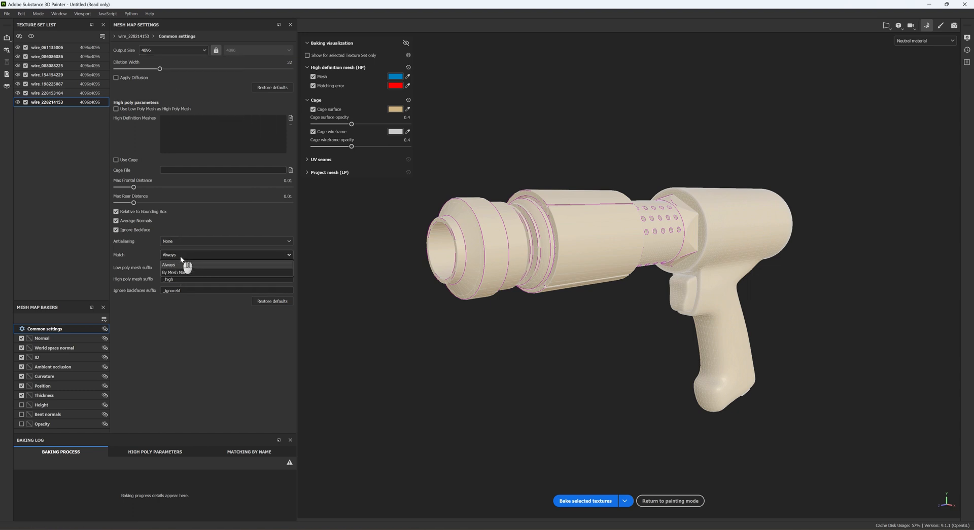
pyautogui.click(181, 259)
pyautogui.click(185, 243)
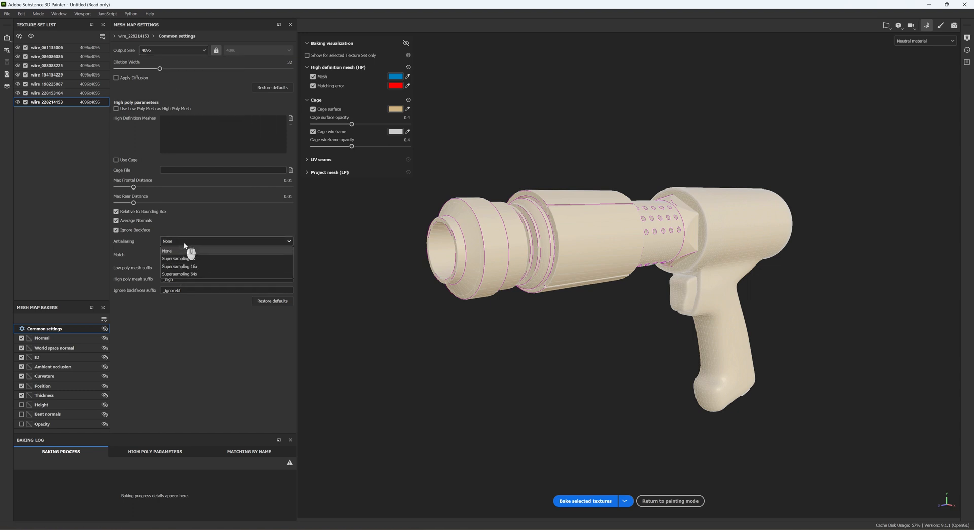
pyautogui.click(195, 274)
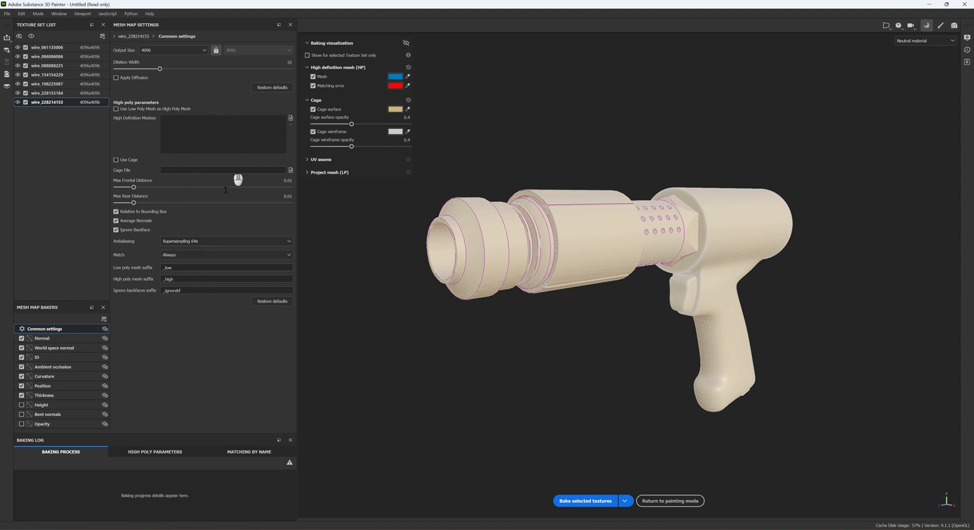
# - Review the World space normal and ID bakers and set the Ambient occlusion baker's secondary rays to 128
pyautogui.click(55, 348)
pyautogui.click(60, 358)
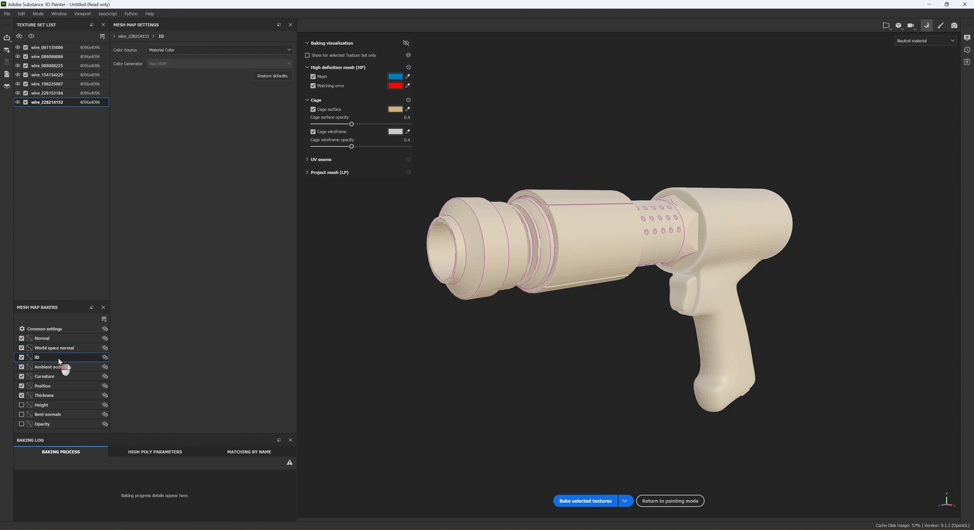
pyautogui.click(64, 368)
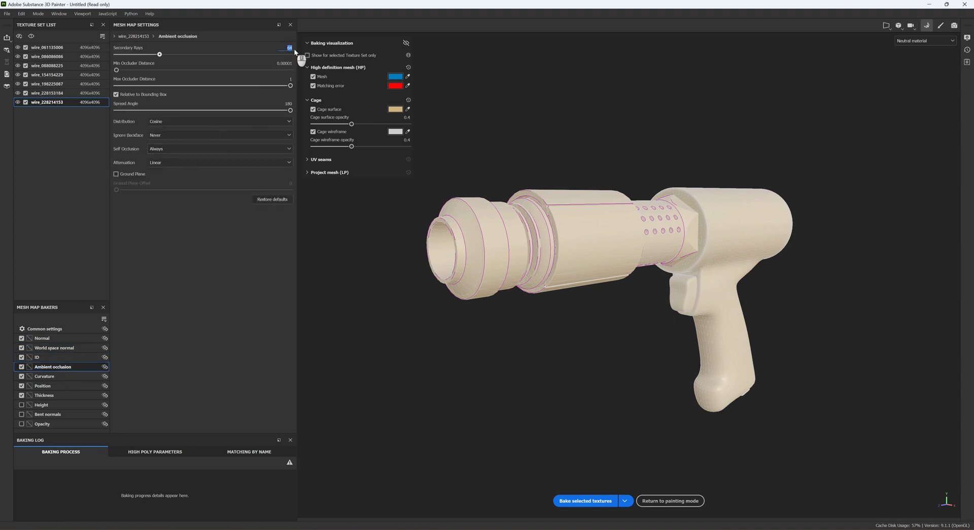
pyautogui.write('128')
# - Set the Curvature baker's secondary rays to 64
pyautogui.click(55, 377)
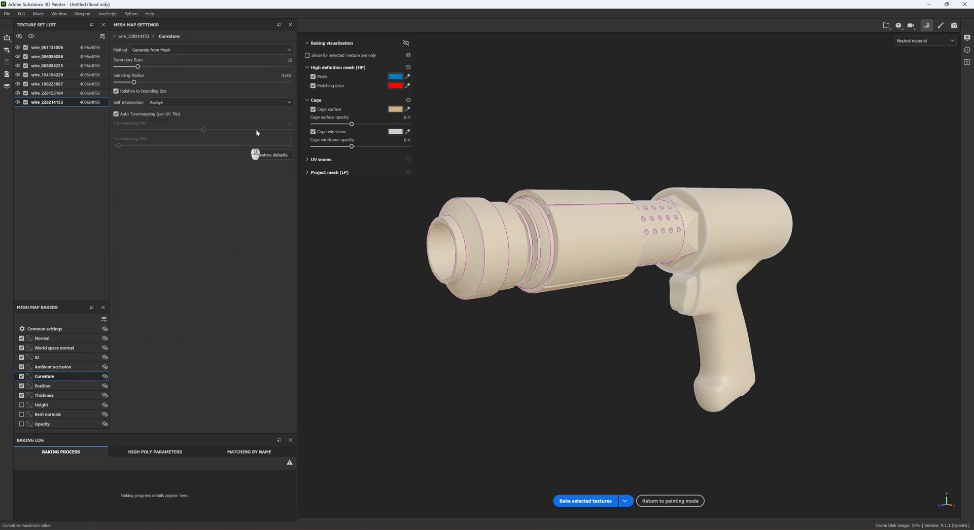
pyautogui.doubleClick(289, 61)
pyautogui.write('64')
pyautogui.press('Return')
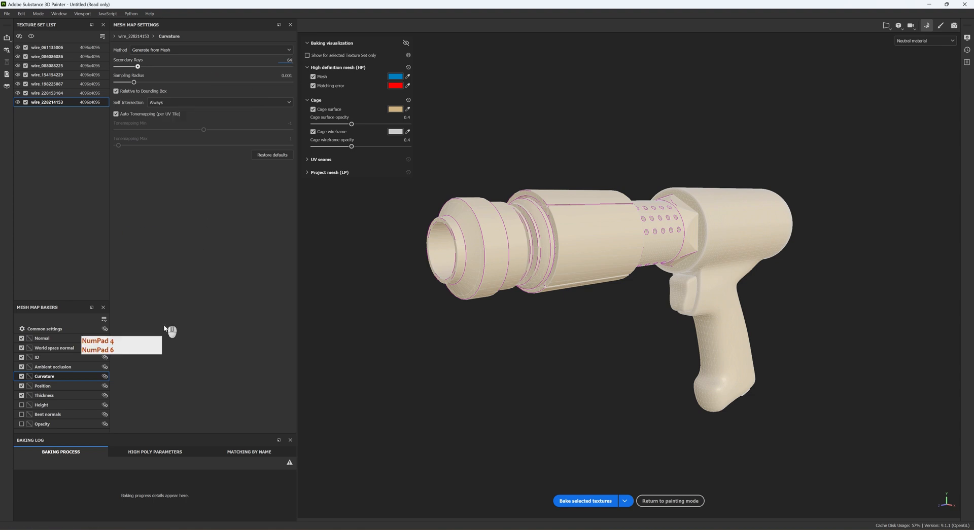
# - Check the Position baker and set the Thickness baker's secondary rays to 128
pyautogui.click(68, 388)
pyautogui.click(65, 396)
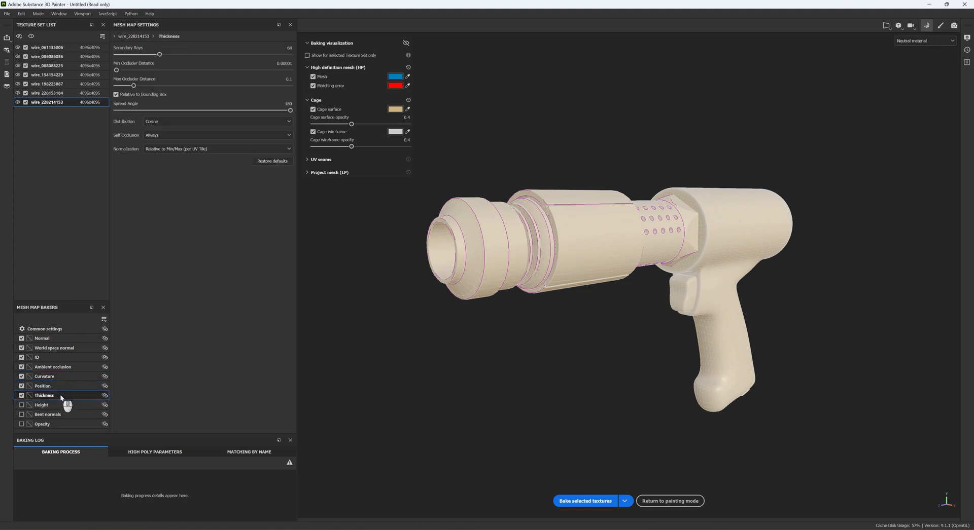
pyautogui.click(290, 48)
pyautogui.write('128')
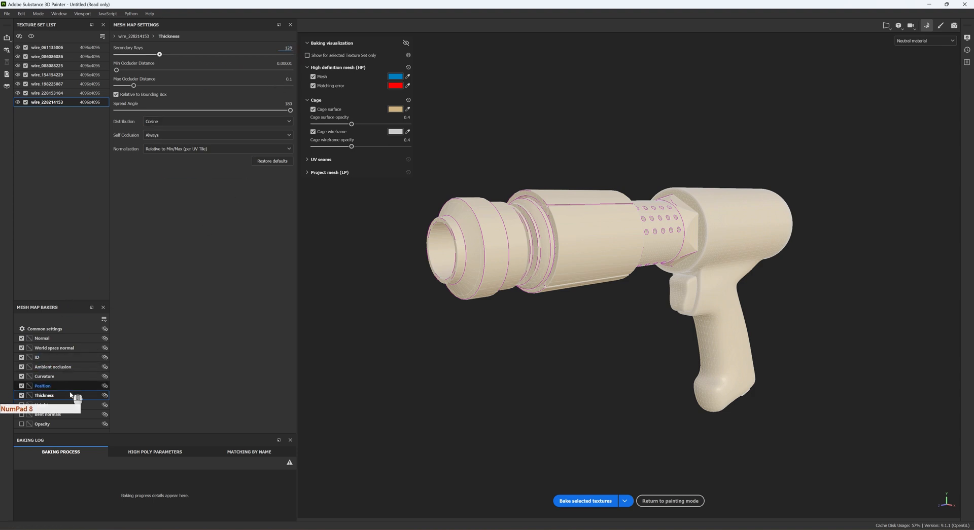
# - Enable the Height and Bent normals bakers and set 128 secondary rays for Bent normals
pyautogui.click(65, 405)
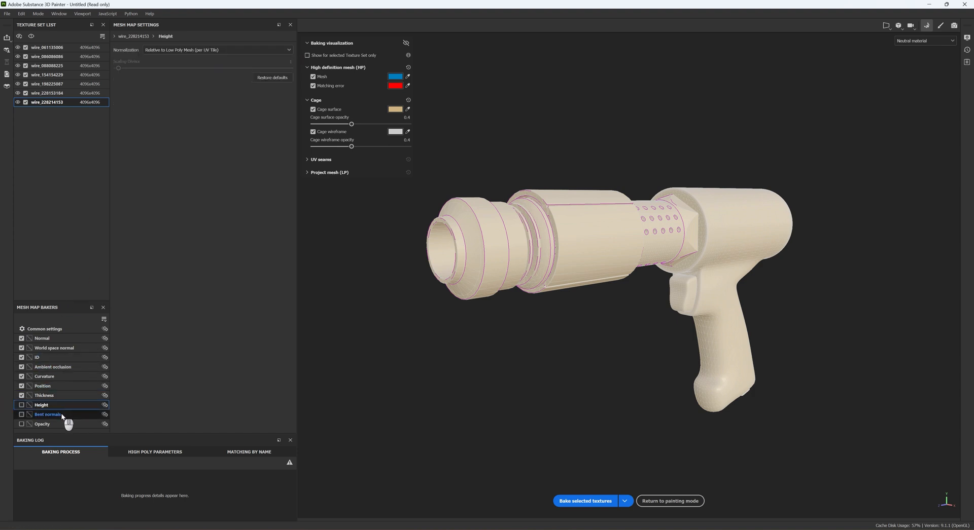
pyautogui.click(62, 415)
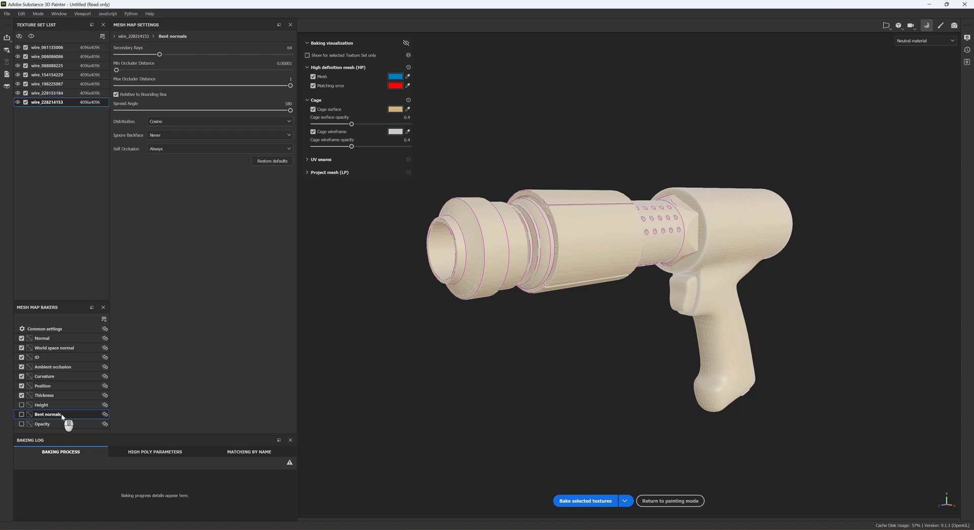
pyautogui.click(21, 405)
pyautogui.click(288, 48)
pyautogui.write('128')
pyautogui.click(43, 405)
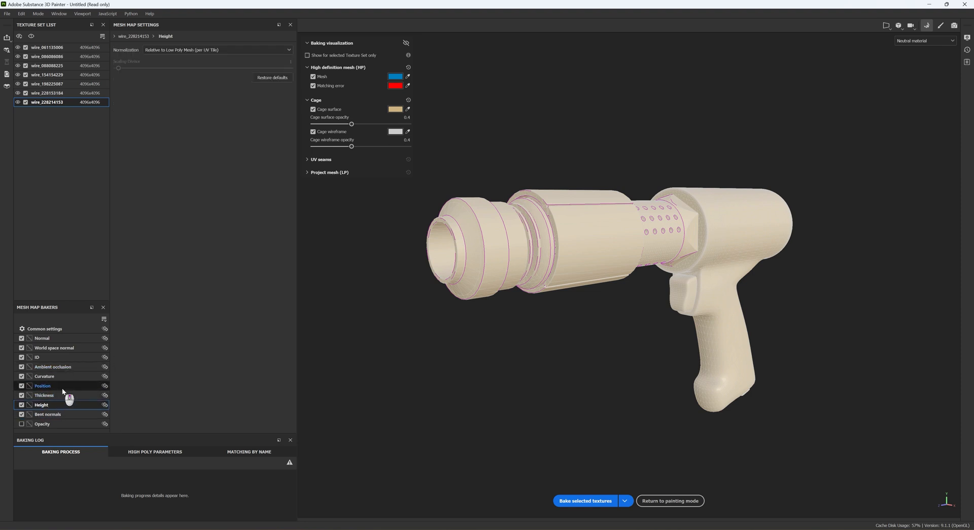
# - Bake the enabled mesh maps for all checked texture sets and return to painting mode
pyautogui.click(586, 501)
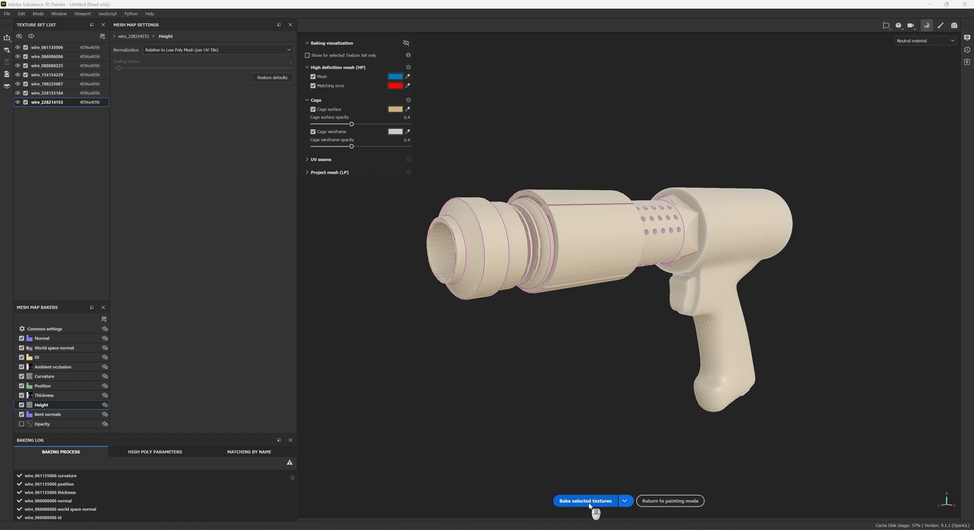
pyautogui.click(666, 502)
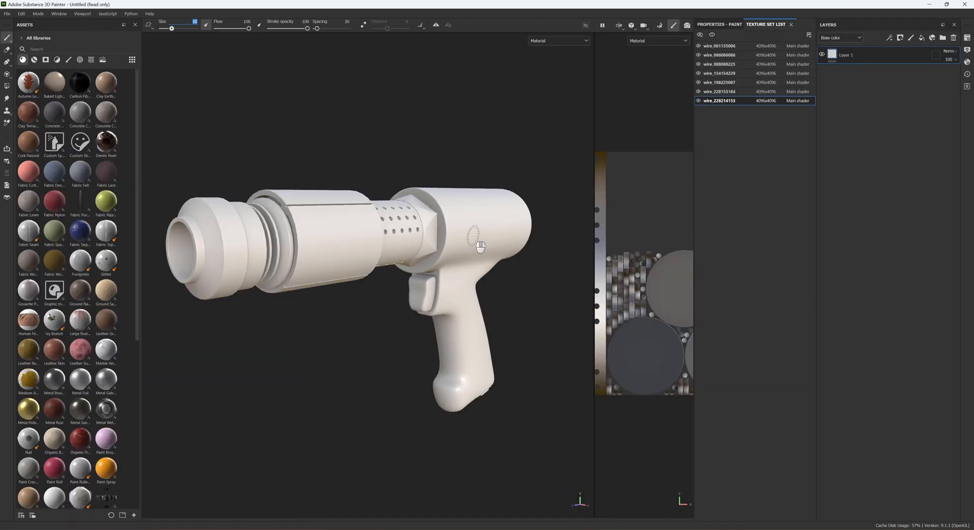
# - Examine the baked blaster's barrel, vent holes and grip up close and from slightly different angles
pyautogui.scroll(-3, 454, 237)
pyautogui.scroll(3, 377, 265)
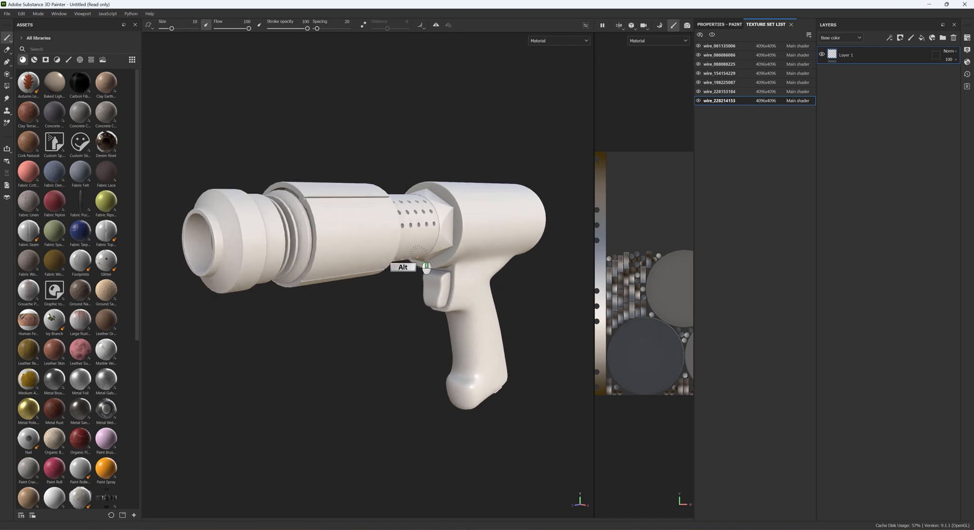
pyautogui.keyDown('alt'); pyautogui.moveTo(420, 257); pyautogui.dragTo(408, 256, button='middle'); pyautogui.keyUp('alt')
pyautogui.moveTo(404, 269)
pyautogui.keyDown('alt'); pyautogui.mouseDown()
pyautogui.moveTo(424, 327)
pyautogui.moveTo(406, 271)
pyautogui.mouseUp(); pyautogui.keyUp('alt')
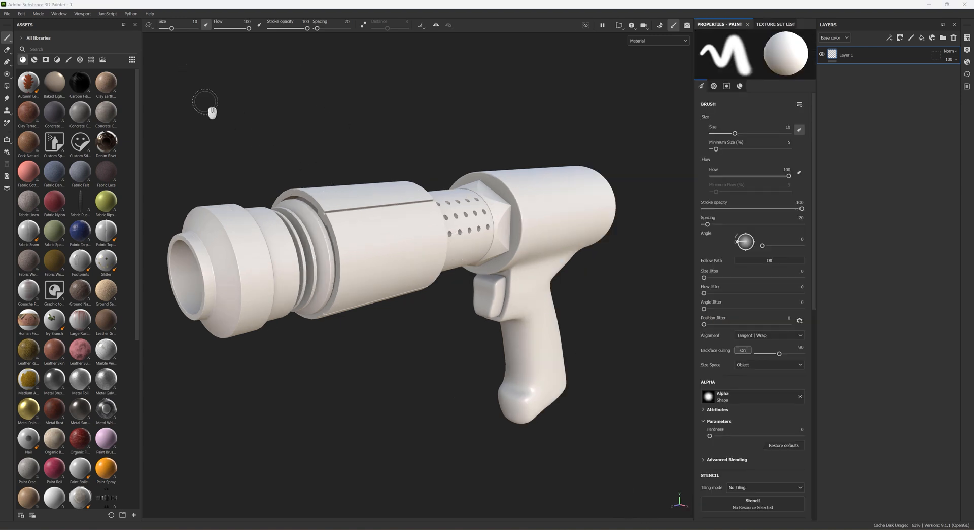
pyautogui.scroll(3, 381, 287)
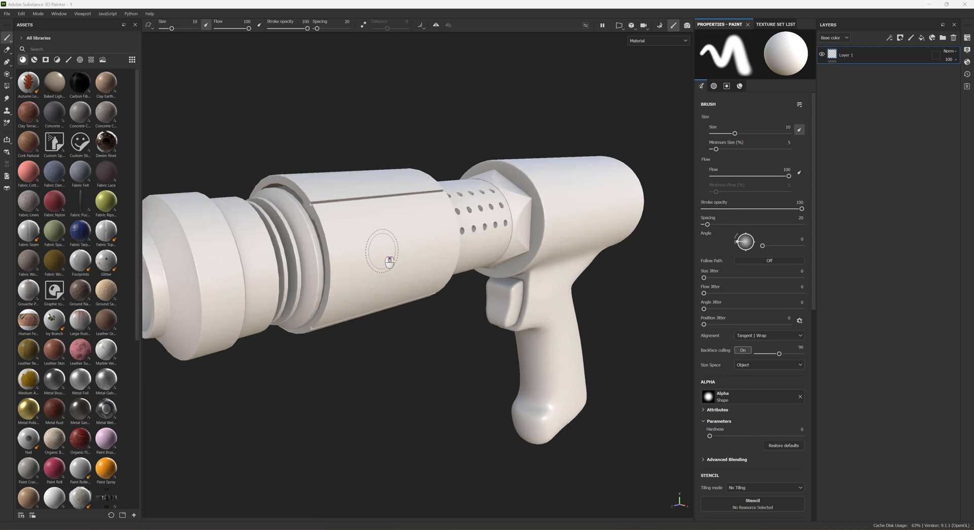
pyautogui.scroll(-3, 381, 289)
pyautogui.keyDown('alt'); pyautogui.moveTo(395, 326); pyautogui.dragTo(372, 303); pyautogui.keyUp('alt')
# - Rename the first three texture sets as 1, 2 and 3
pyautogui.click(770, 24)
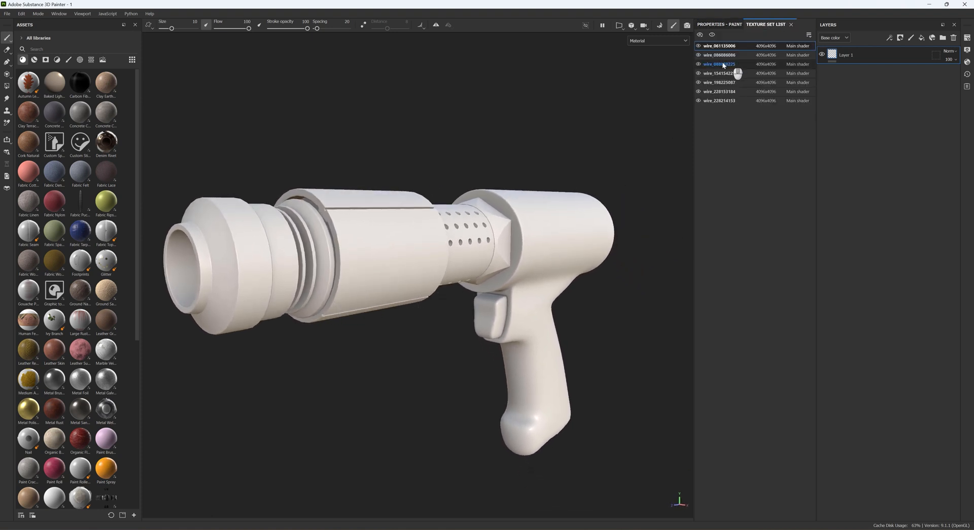
pyautogui.write('1')
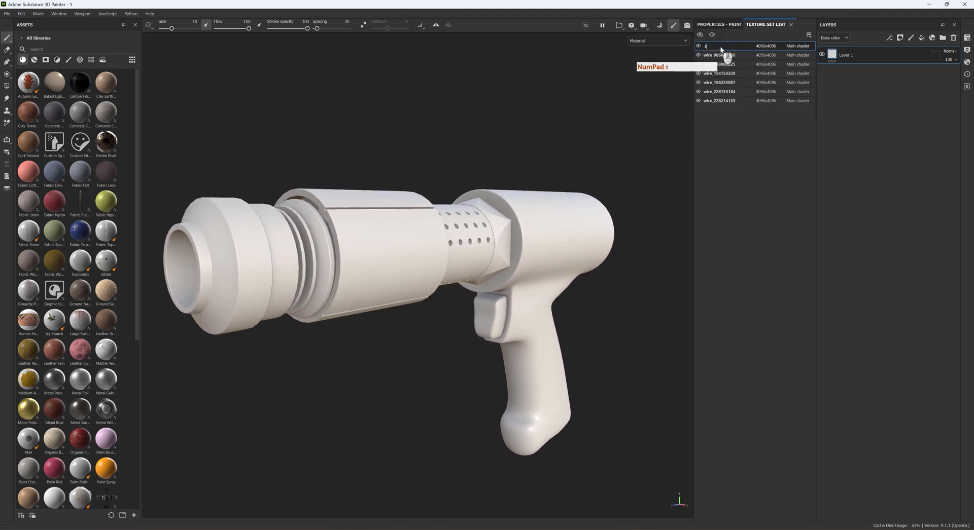
pyautogui.doubleClick(723, 57)
pyautogui.write('2')
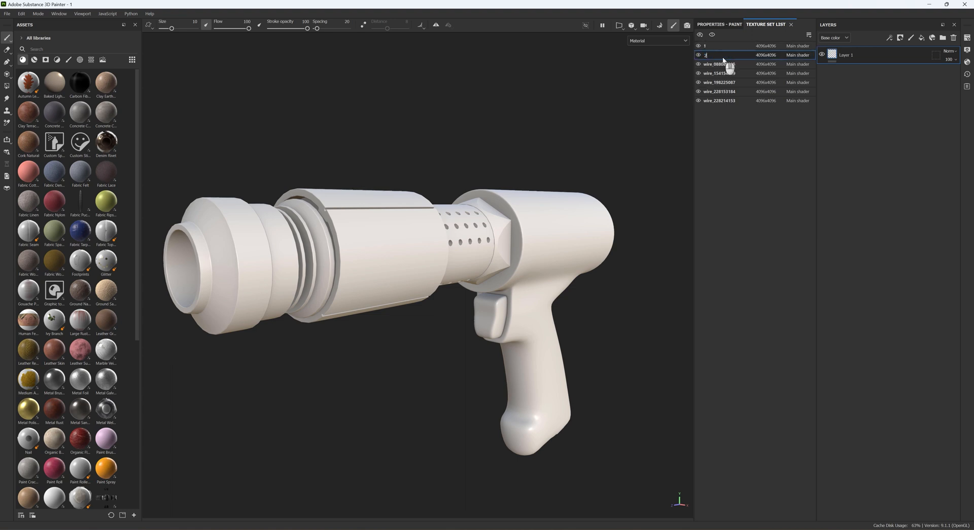
pyautogui.press('Return')
pyautogui.doubleClick(726, 65)
pyautogui.write('3')
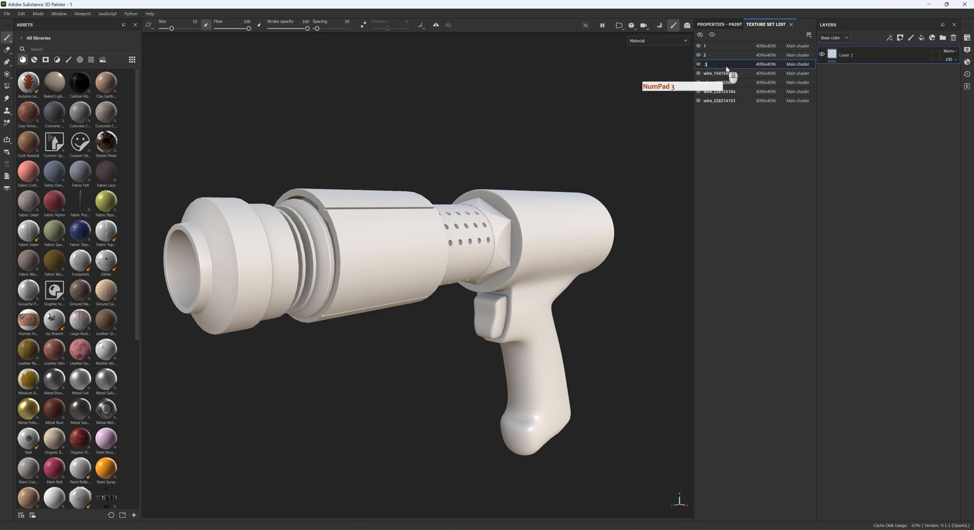
pyautogui.press('Return')
# - Rename the remaining four texture sets as 4, 5, 6 and 7
pyautogui.doubleClick(729, 73)
pyautogui.write('4')
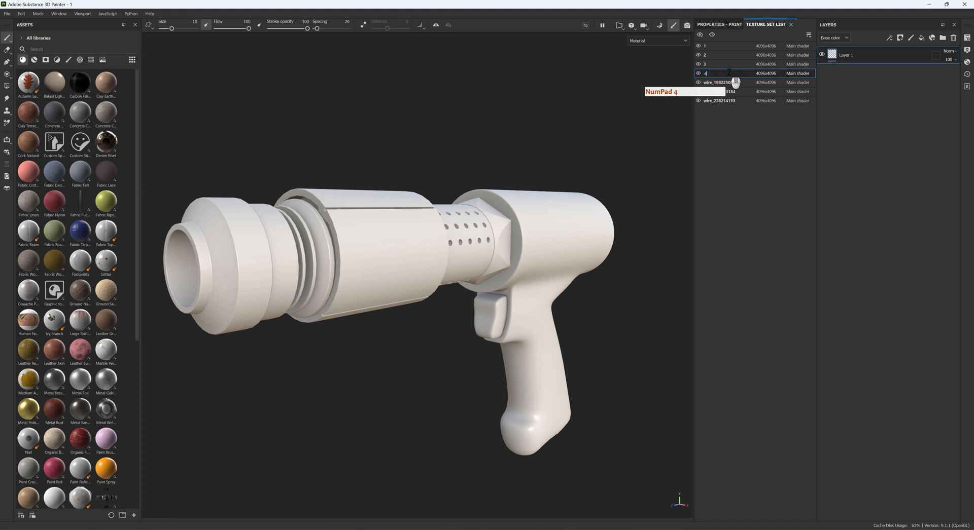
pyautogui.press('Return')
pyautogui.doubleClick(726, 82)
pyautogui.write('5')
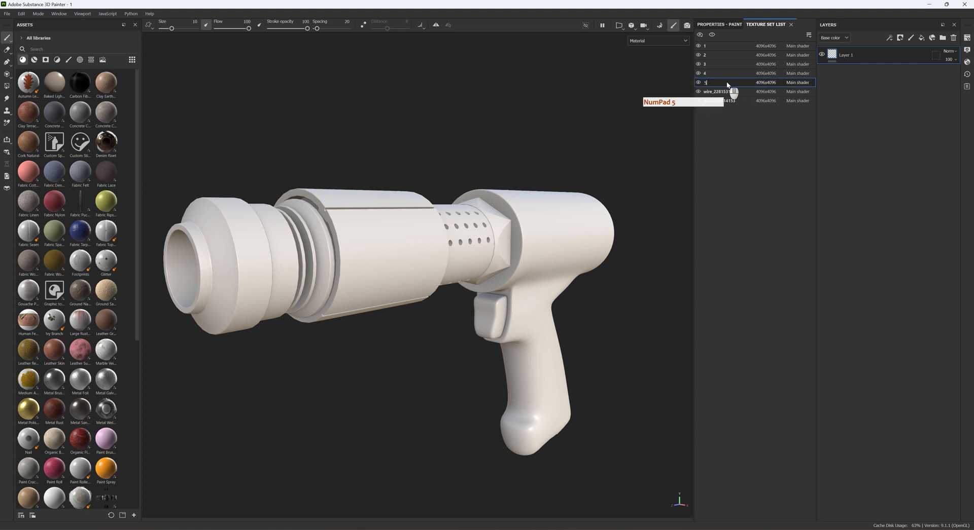
pyautogui.press('Return')
pyautogui.doubleClick(732, 92)
pyautogui.write('6')
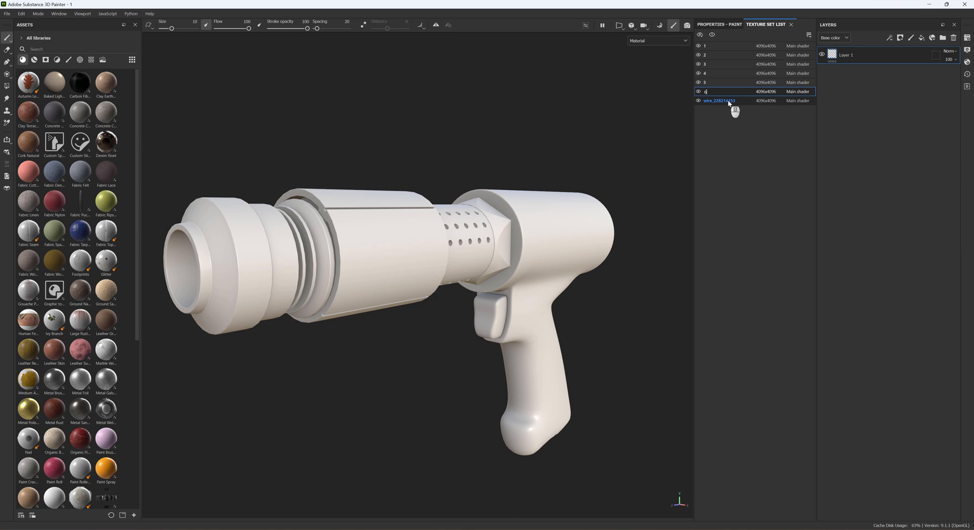
pyautogui.click(728, 101)
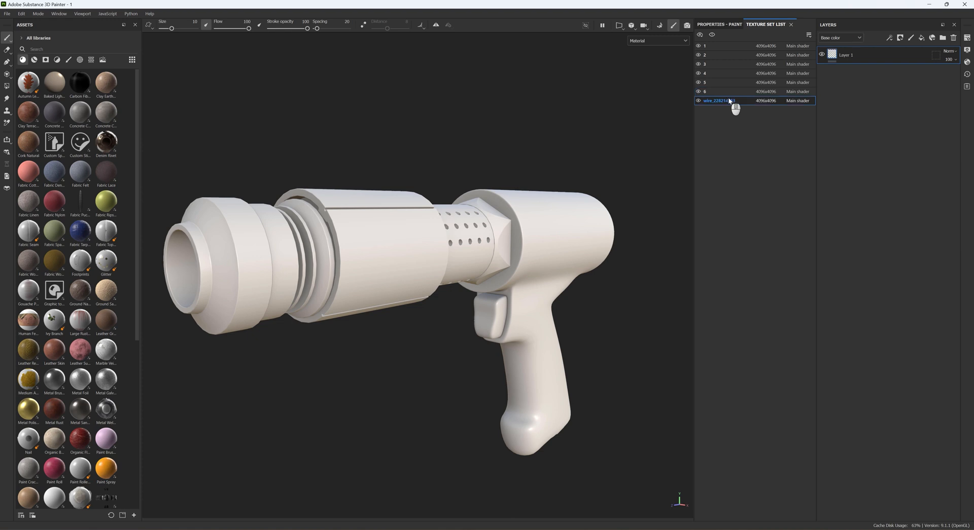
pyautogui.write('7')
# - Show the paint brush properties in place of the texture set list
pyautogui.scroll(2, 405, 279)
pyautogui.scroll(-3, 424, 268)
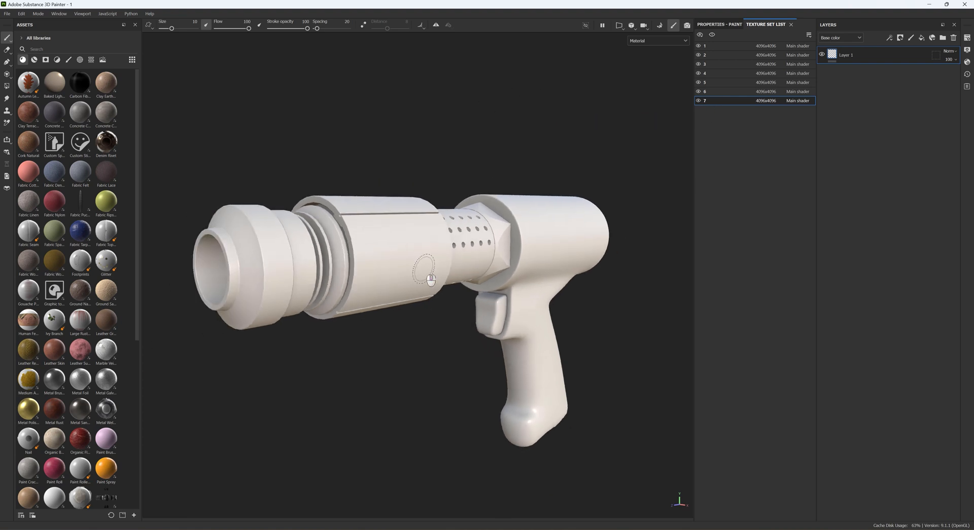
pyautogui.scroll(-2, 431, 279)
pyautogui.scroll(3, 431, 277)
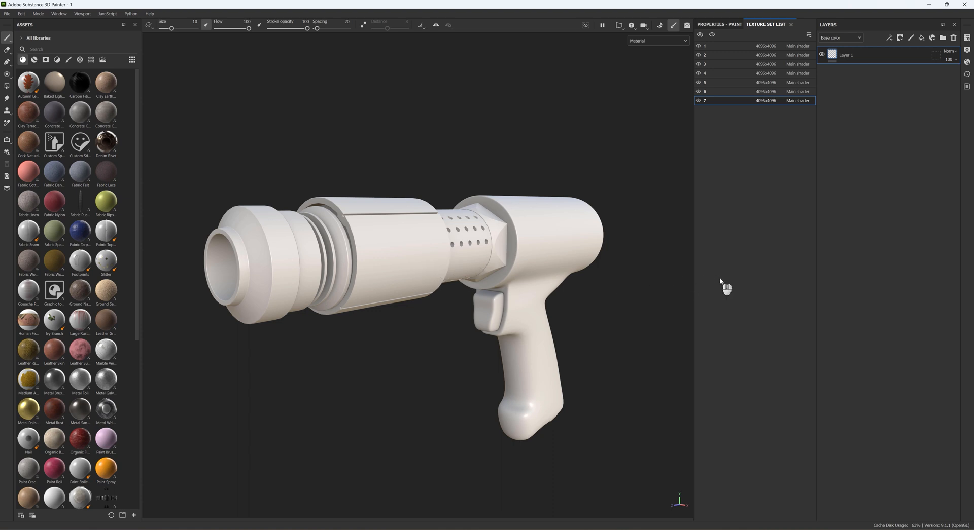
pyautogui.click(718, 24)
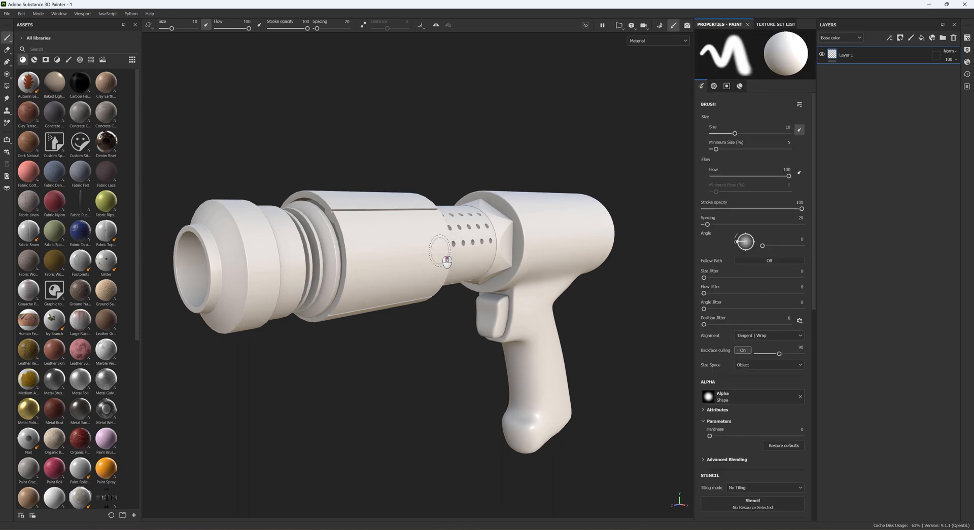
pyautogui.scroll(1, 441, 252)
pyautogui.scroll(-2, 474, 237)
pyautogui.scroll(2, 476, 239)
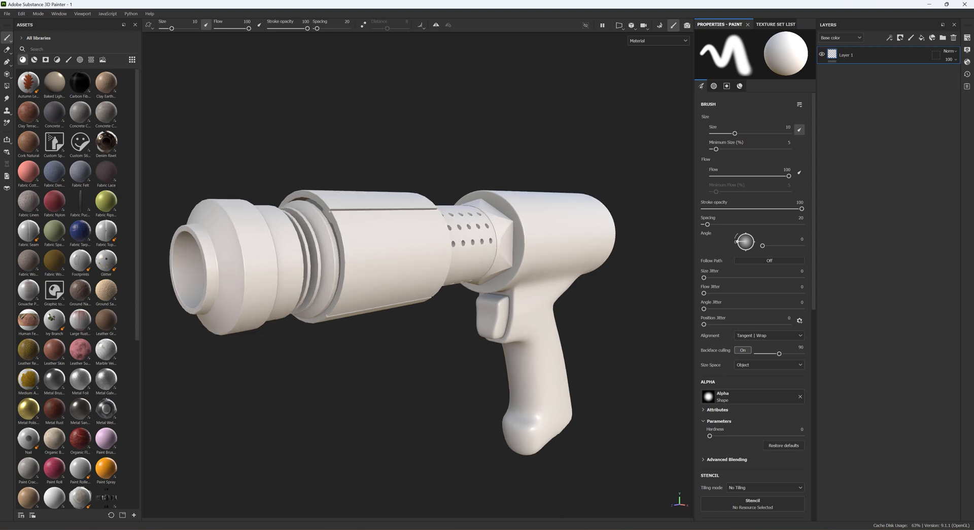
# - Import all 20 NK-metal smart material files from the "metal smart material-vol 9" folder into project '1'
pyautogui.moveTo(973, 208)
pyautogui.mouseDown()
pyautogui.moveTo(626, 373)
pyautogui.moveTo(444, 273)
pyautogui.moveTo(596, 109)
pyautogui.moveTo(540, 101)
pyautogui.mouseUp()
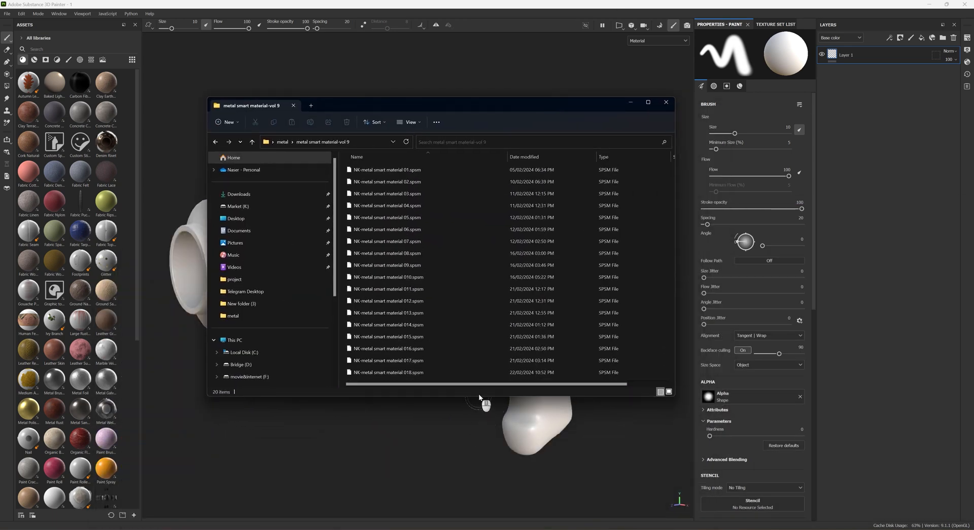
pyautogui.moveTo(479, 398); pyautogui.dragTo(488, 503)
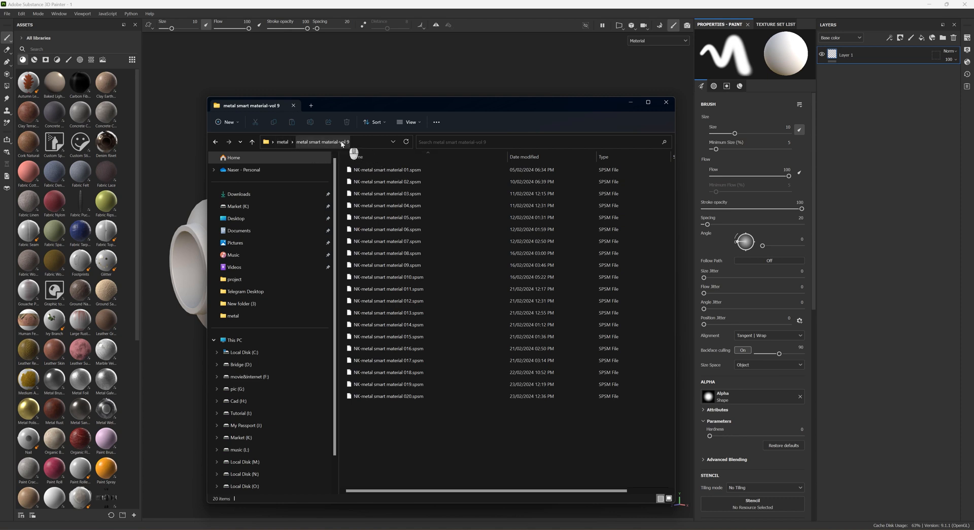
pyautogui.click(403, 174)
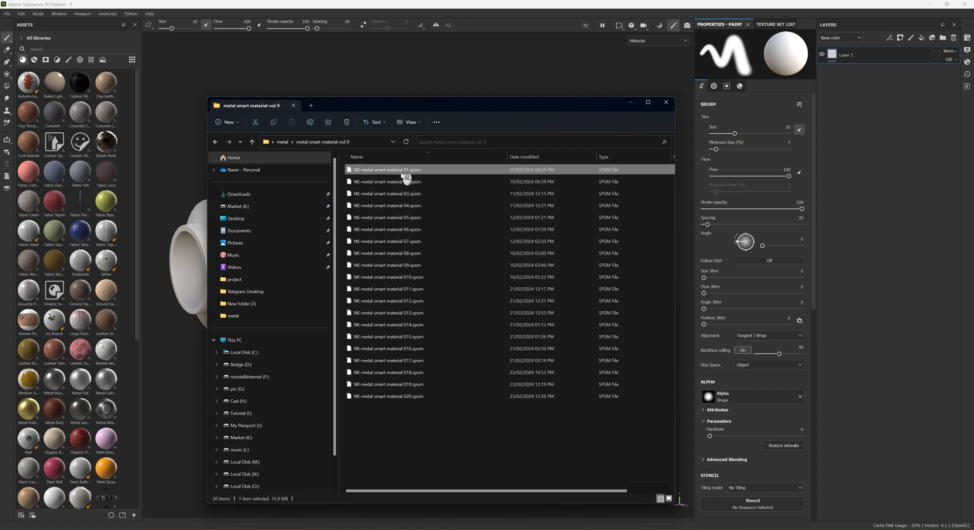
pyautogui.keyDown('shift'); pyautogui.click(420, 397); pyautogui.keyUp('shift')
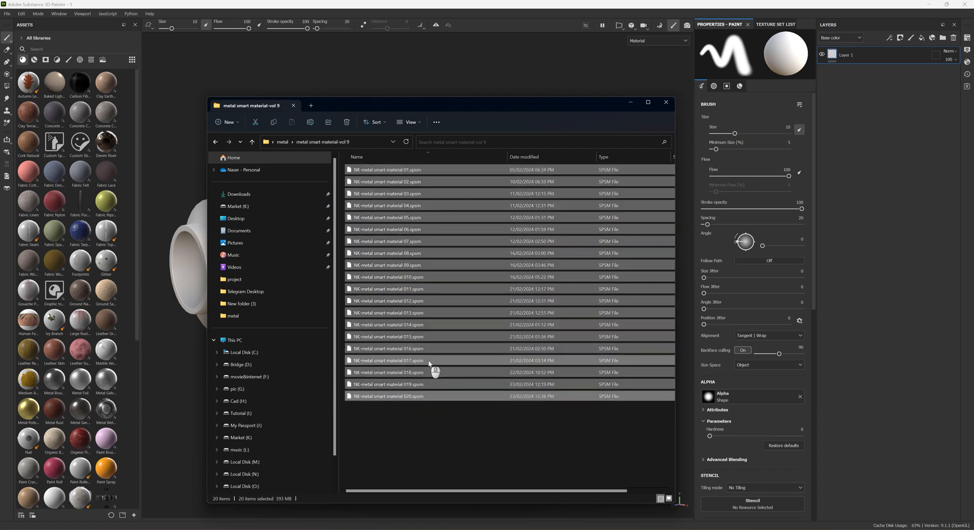
pyautogui.moveTo(428, 363); pyautogui.dragTo(82, 318)
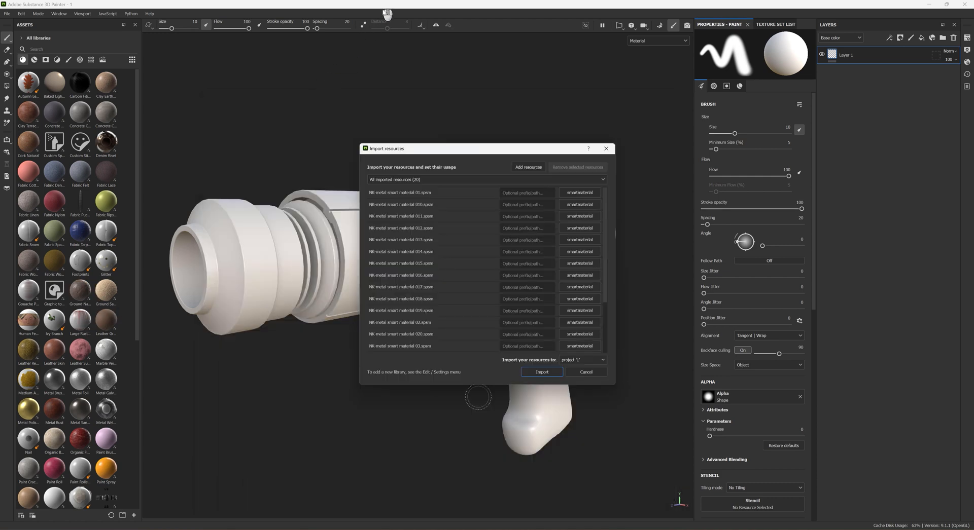
pyautogui.click(541, 373)
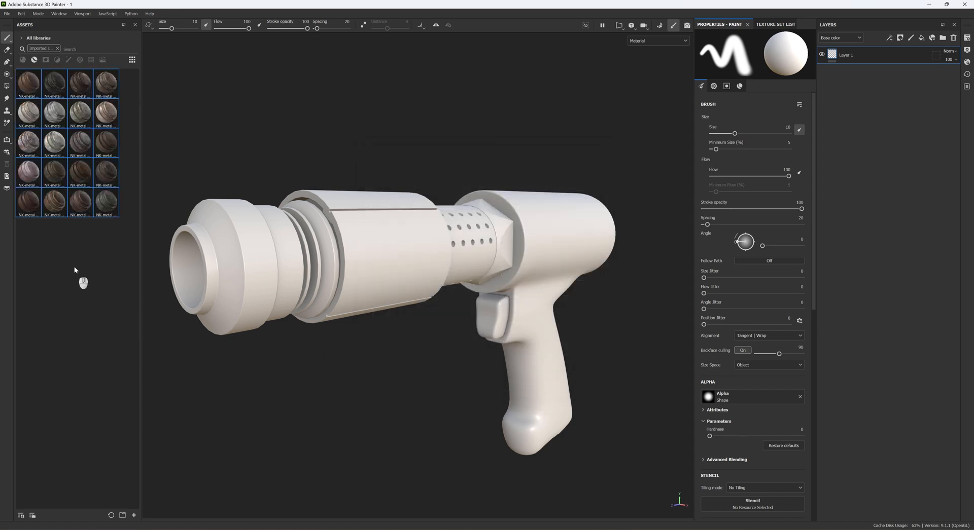
# - Preview the imported smart materials and apply NK-metal smart material 01 to the blaster's front muzzle section
pyautogui.click(23, 87)
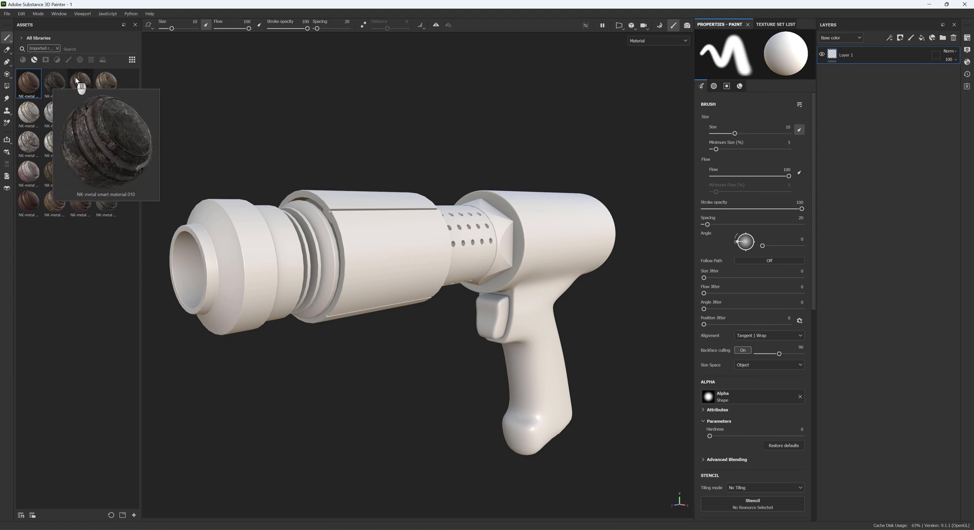
pyautogui.moveTo(111, 80)
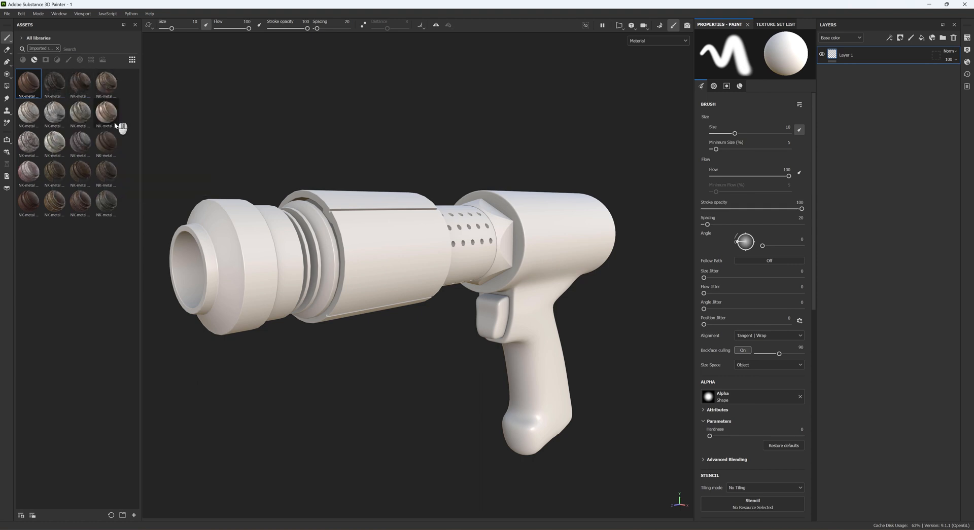
pyautogui.moveTo(52, 159)
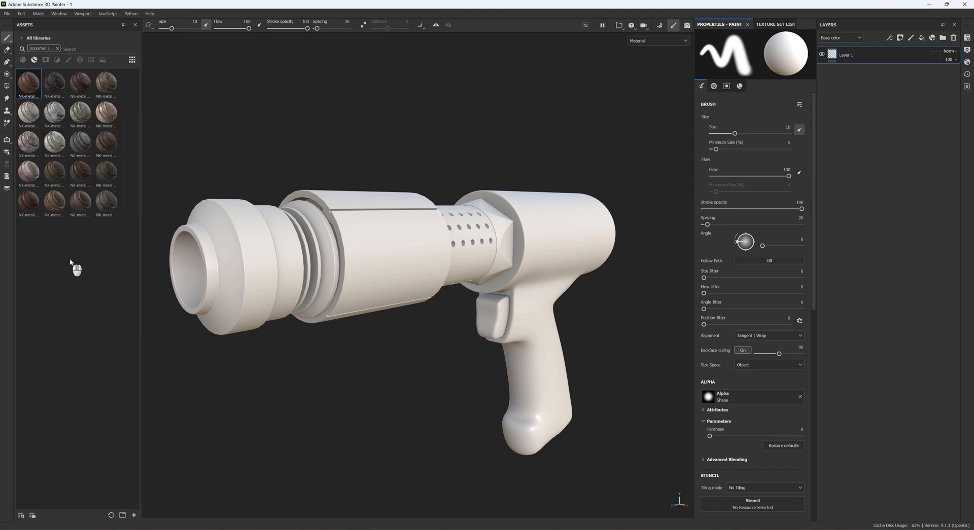
pyautogui.keyDown('alt'); pyautogui.moveTo(447, 328); pyautogui.dragTo(421, 378, button='right'); pyautogui.keyUp('alt')
pyautogui.moveTo(420, 377)
pyautogui.keyDown('alt'); pyautogui.mouseDown()
pyautogui.moveTo(422, 390)
pyautogui.moveTo(413, 379)
pyautogui.mouseUp(); pyautogui.keyUp('alt')
pyautogui.scroll(-2, 385, 267)
pyautogui.keyDown('alt'); pyautogui.moveTo(369, 311); pyautogui.dragTo(380, 299, button='middle'); pyautogui.keyUp('alt')
pyautogui.keyDown('alt'); pyautogui.moveTo(375, 294); pyautogui.dragTo(375, 296); pyautogui.keyUp('alt')
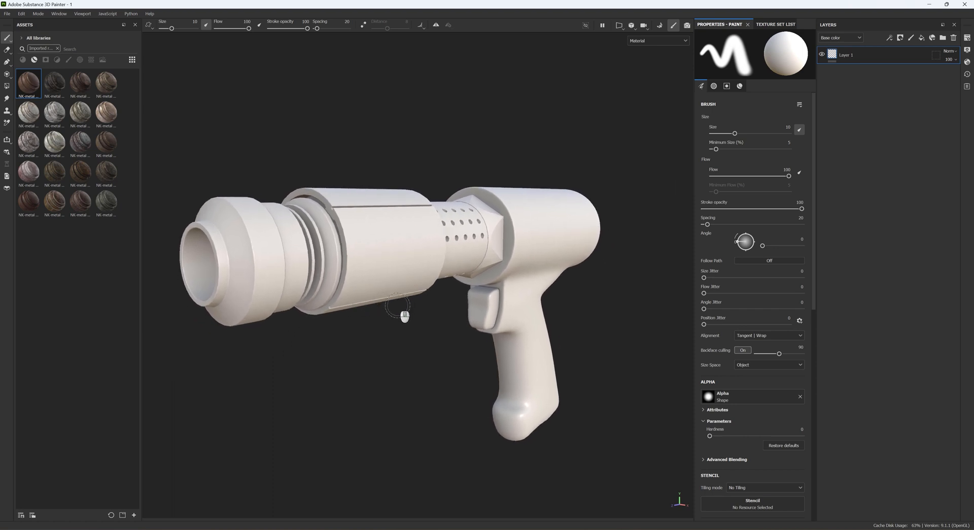
pyautogui.scroll(2, 410, 299)
pyautogui.scroll(-1, 410, 298)
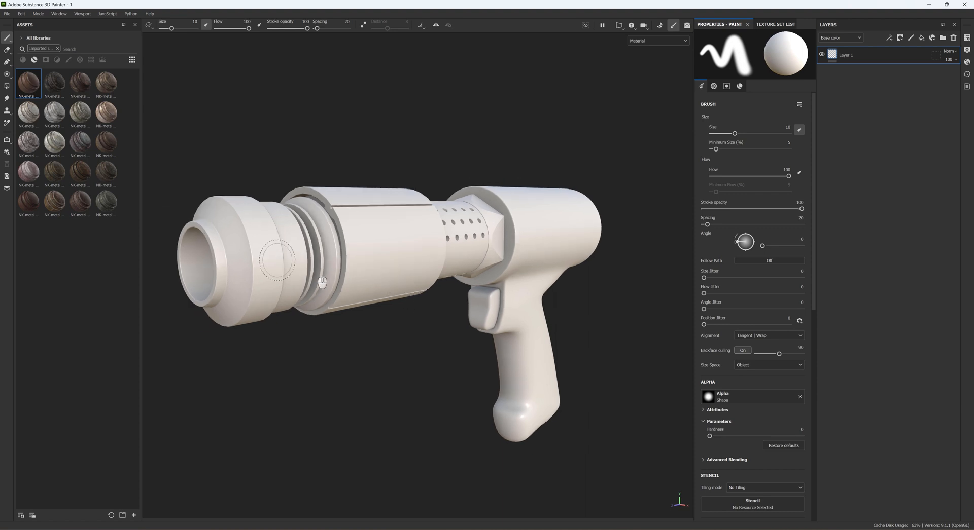
pyautogui.moveTo(28, 83); pyautogui.dragTo(238, 247)
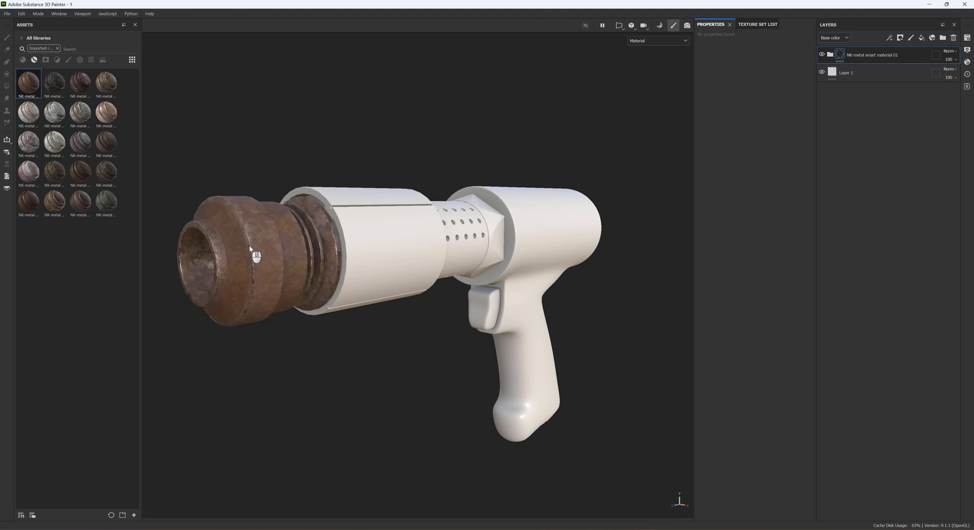
# - Apply NK-metal smart material 09 to the large barrel sleeve behind the muzzle
pyautogui.scroll(3, 260, 253)
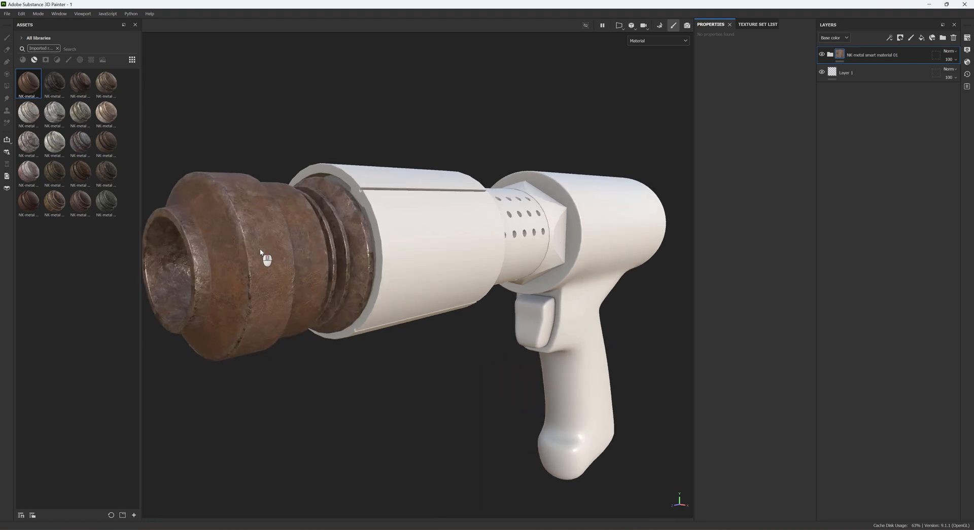
pyautogui.scroll(2, 260, 253)
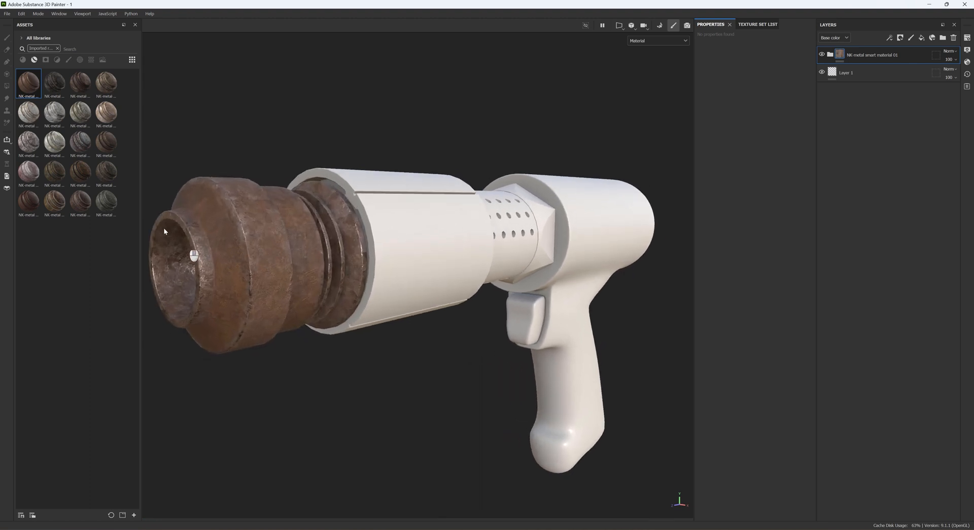
pyautogui.moveTo(106, 201); pyautogui.dragTo(404, 231)
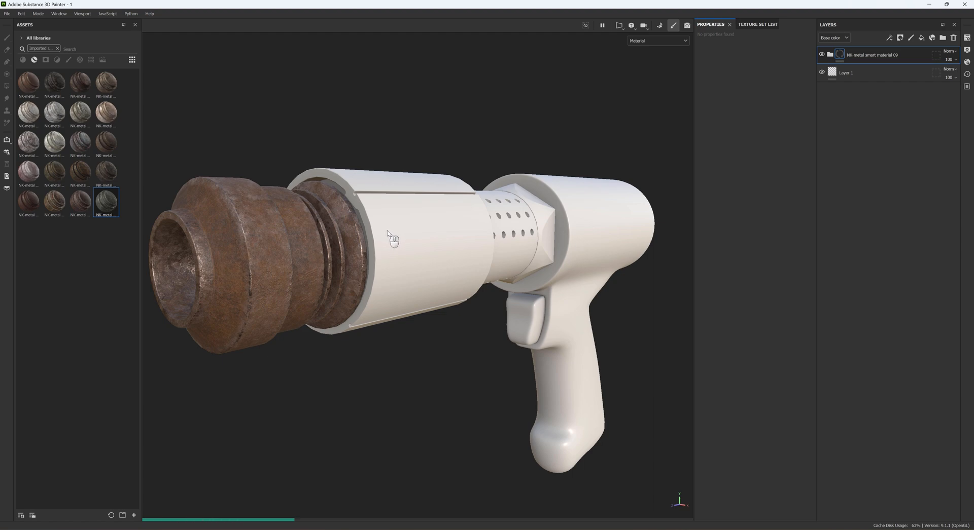
# - Compare previews of the imported smart materials and apply NK-metal smart material 013 to the trigger
pyautogui.click(82, 153)
pyautogui.moveTo(89, 152)
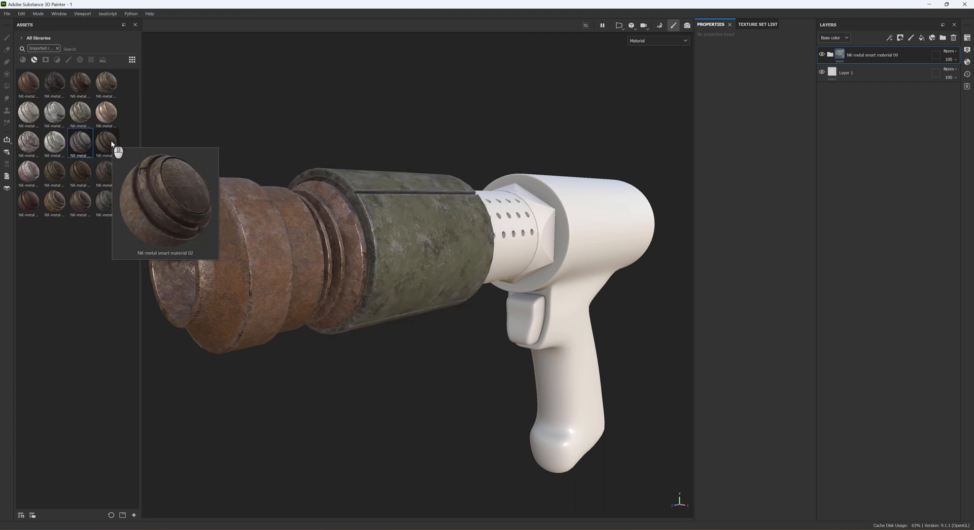
pyautogui.moveTo(55, 150)
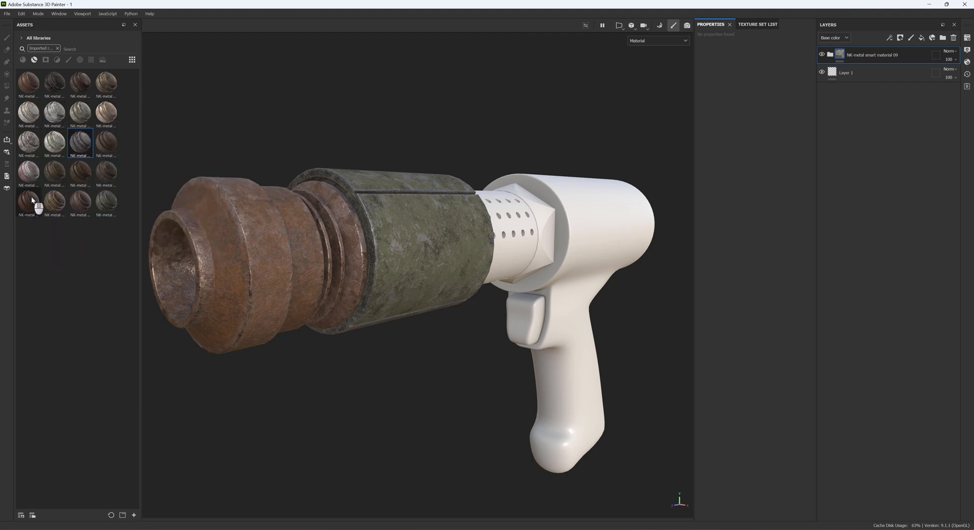
pyautogui.moveTo(32, 201)
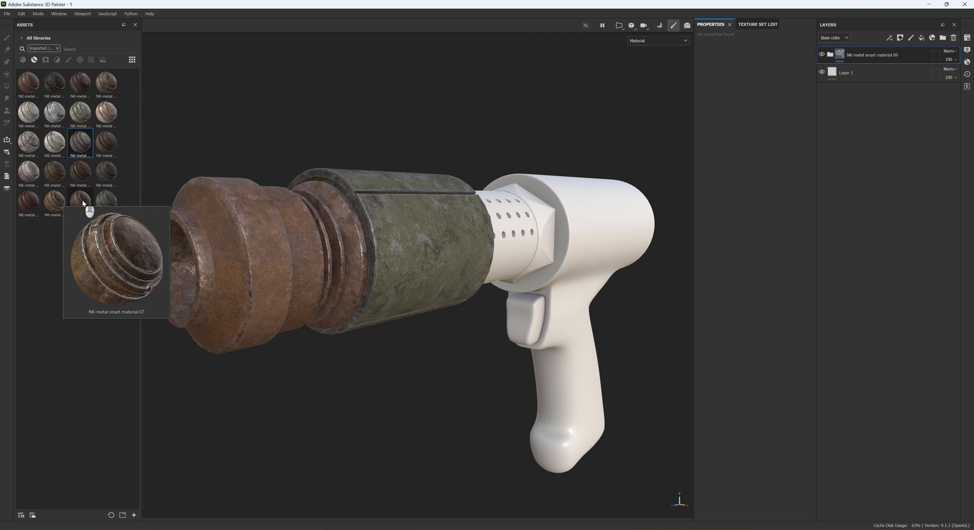
pyautogui.moveTo(108, 206)
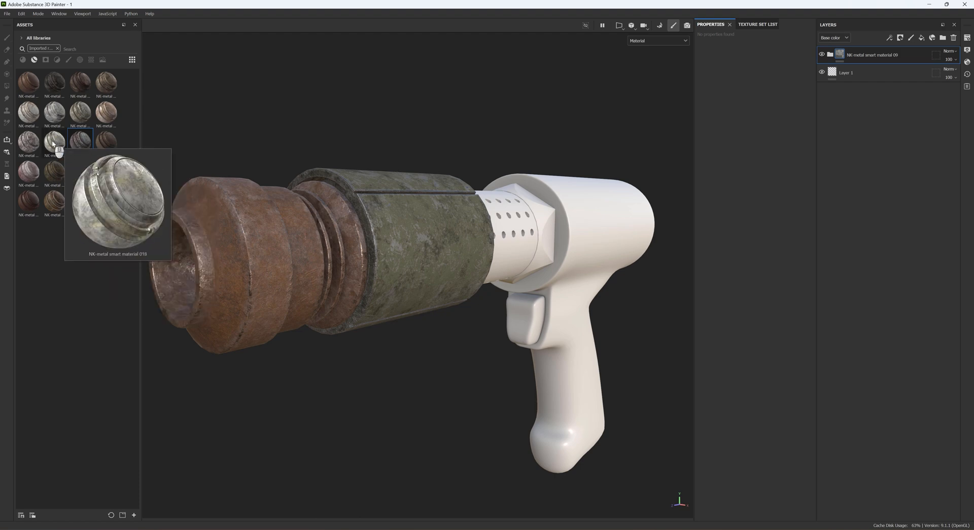
pyautogui.moveTo(31, 115); pyautogui.dragTo(516, 320)
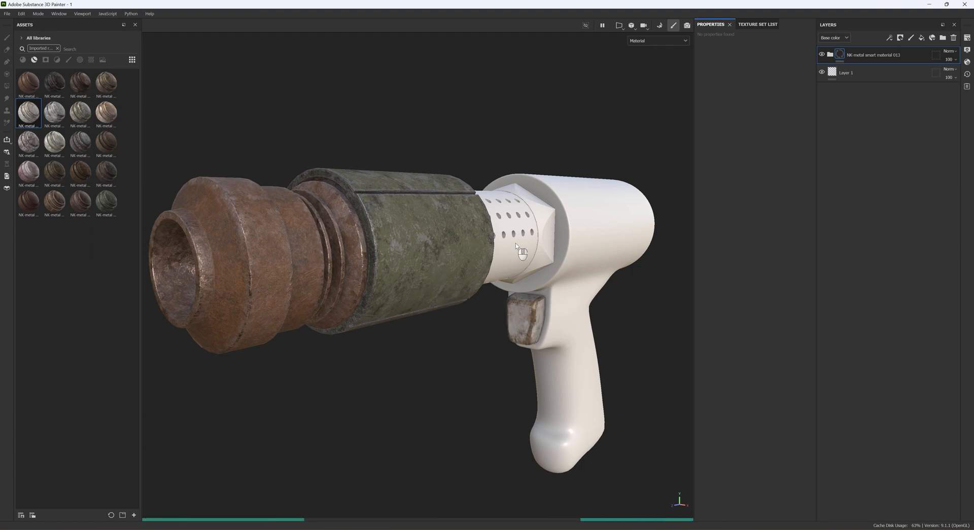
# - Preview NK-metal smart materials 010 to 012 and apply 012 to the hexagonal collar behind the vented barrel
pyautogui.scroll(-3, 515, 244)
pyautogui.keyDown('alt'); pyautogui.moveTo(482, 295); pyautogui.dragTo(479, 302); pyautogui.keyUp('alt')
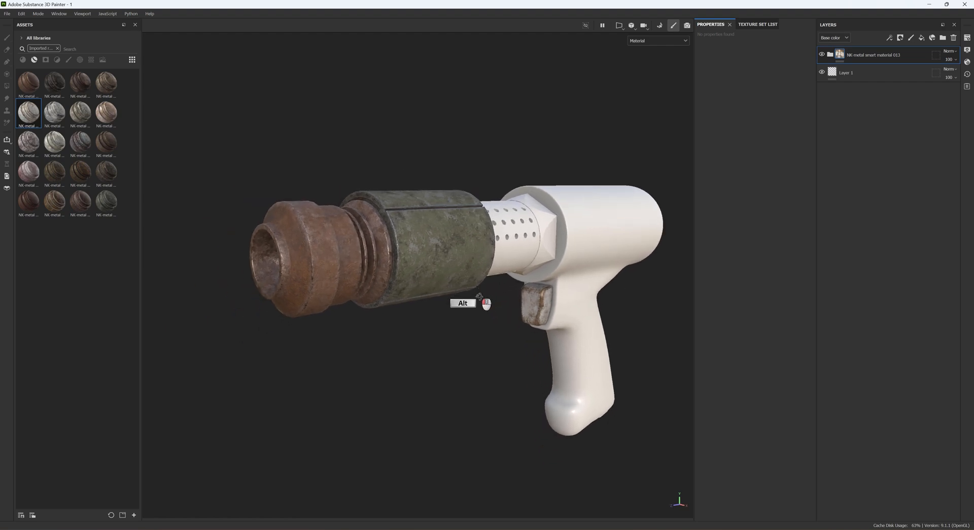
pyautogui.keyDown('alt'); pyautogui.moveTo(533, 251); pyautogui.dragTo(491, 258, button='middle'); pyautogui.keyUp('alt')
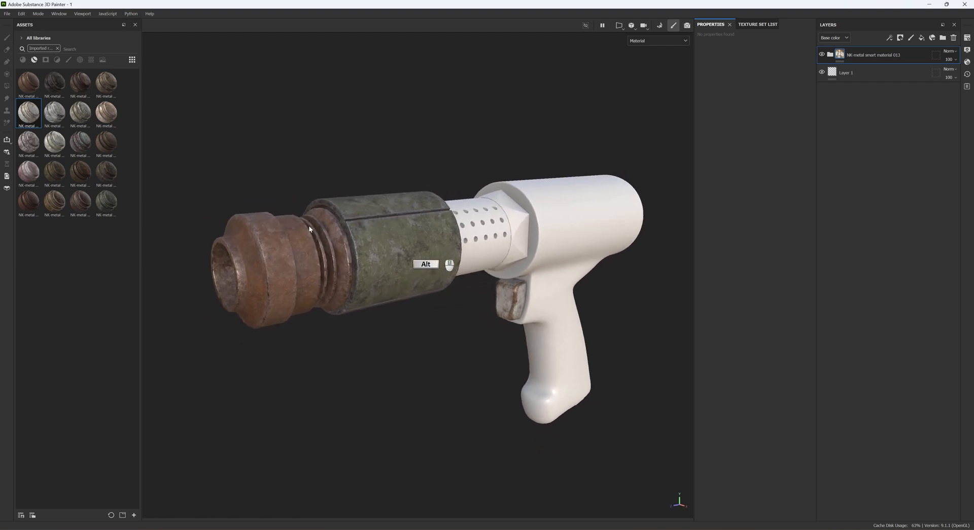
pyautogui.click(53, 84)
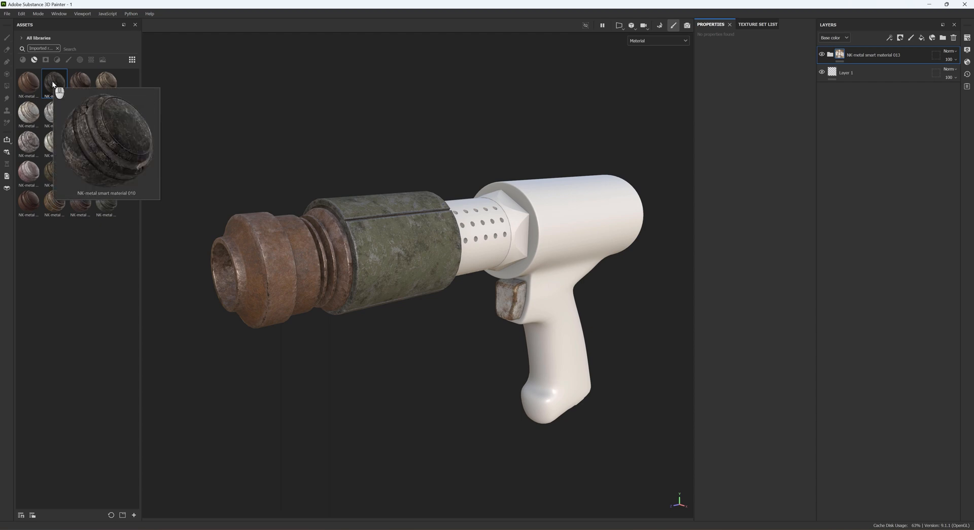
pyautogui.moveTo(71, 84)
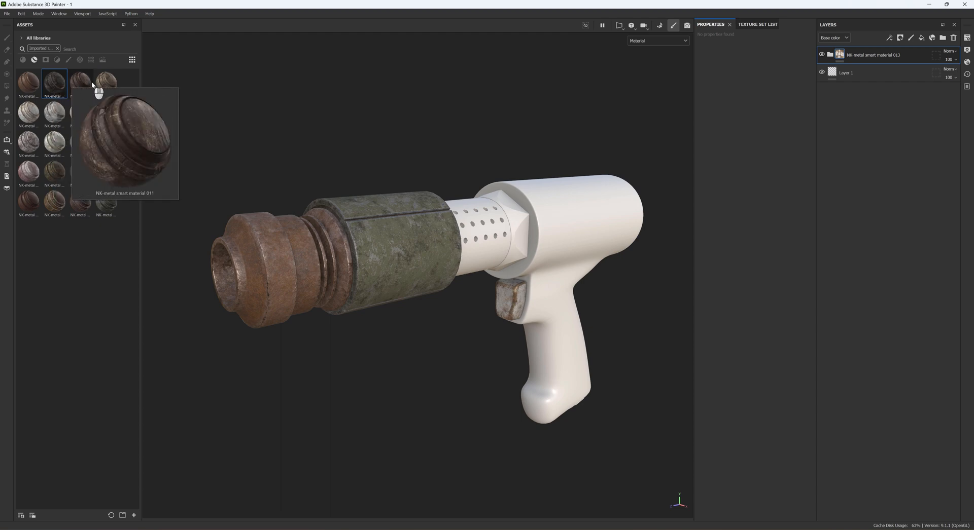
pyautogui.click(86, 91)
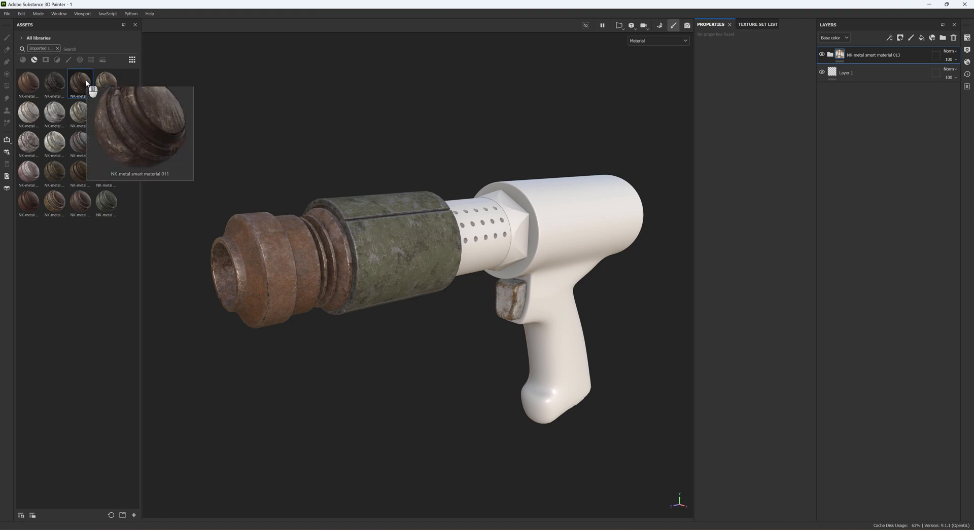
pyautogui.moveTo(113, 82)
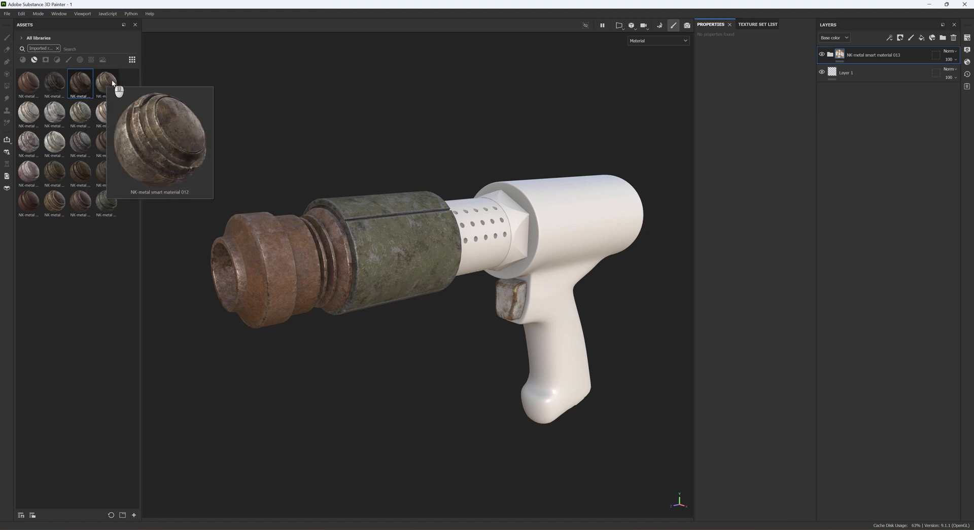
pyautogui.moveTo(112, 83); pyautogui.dragTo(520, 232)
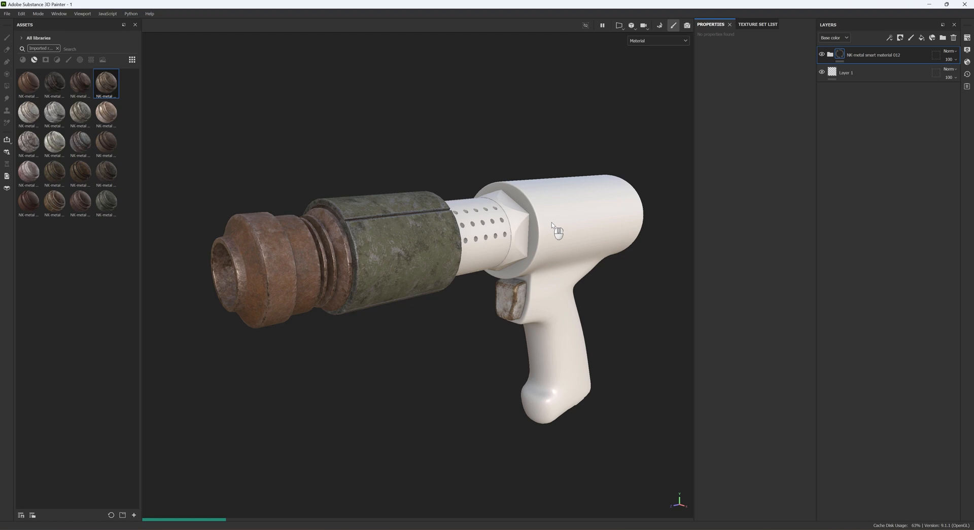
# - Examine the material on the hexagonal collar up close and against the rest of the blaster
pyautogui.scroll(5, 552, 223)
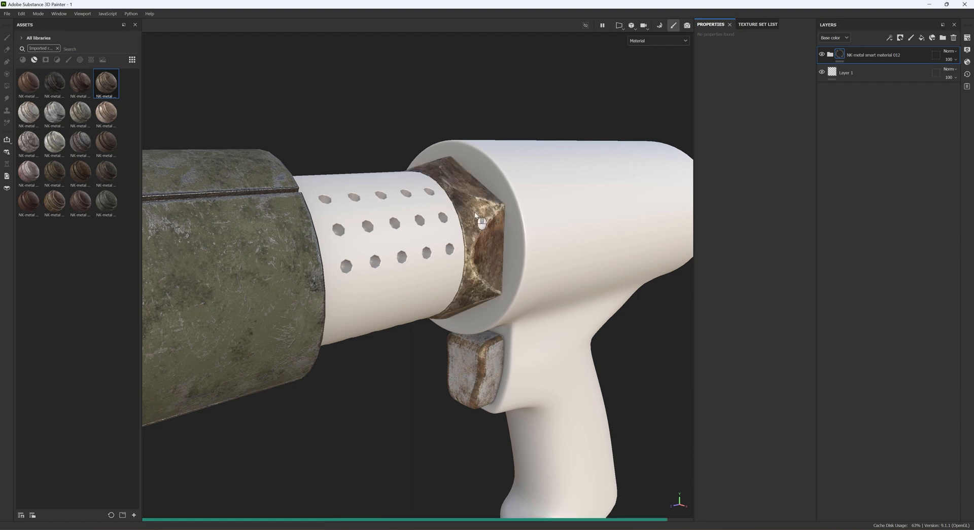
pyautogui.scroll(-1, 474, 213)
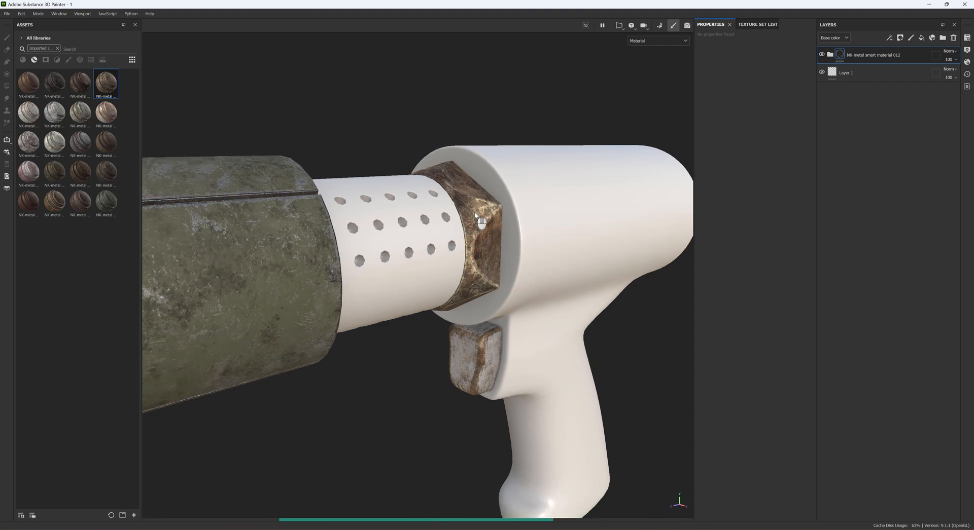
pyautogui.scroll(-1, 475, 214)
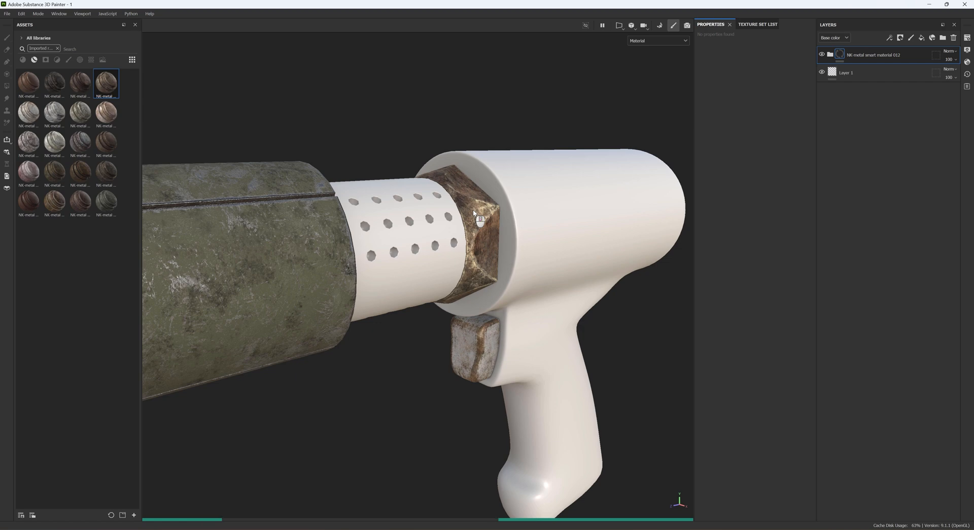
pyautogui.scroll(-1, 474, 213)
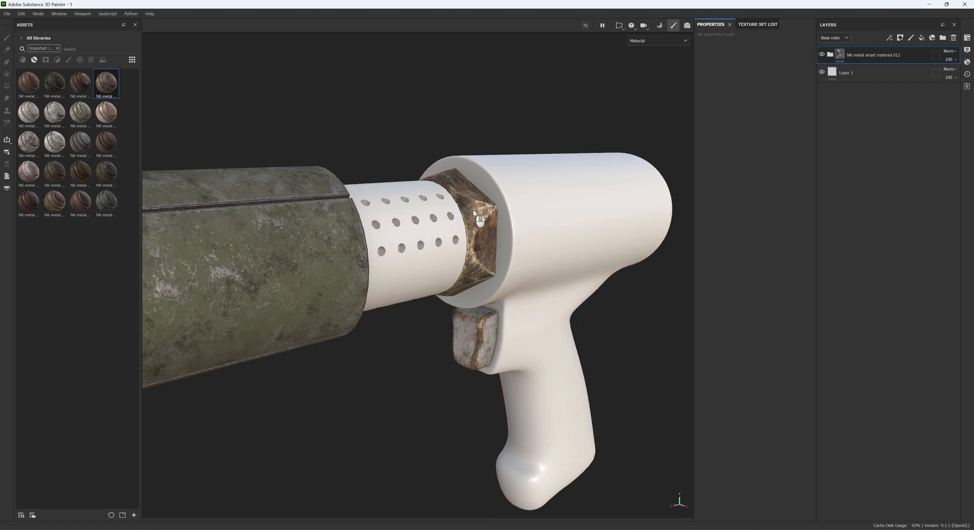
pyautogui.scroll(-1, 473, 213)
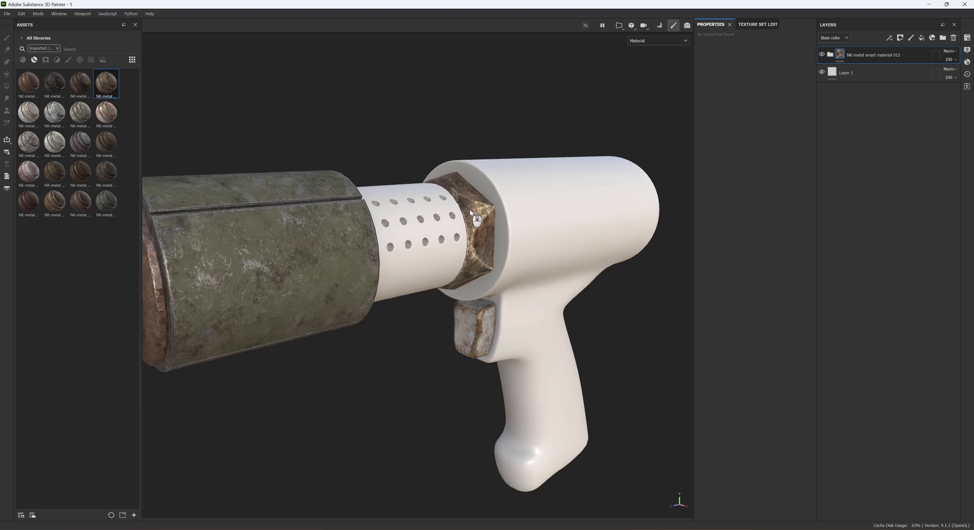
pyautogui.scroll(-4, 471, 213)
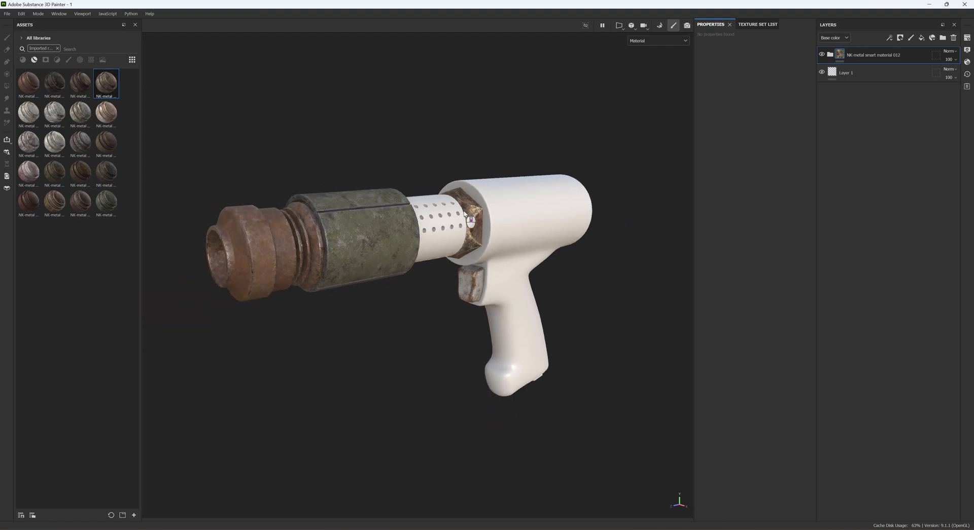
pyautogui.scroll(3, 440, 219)
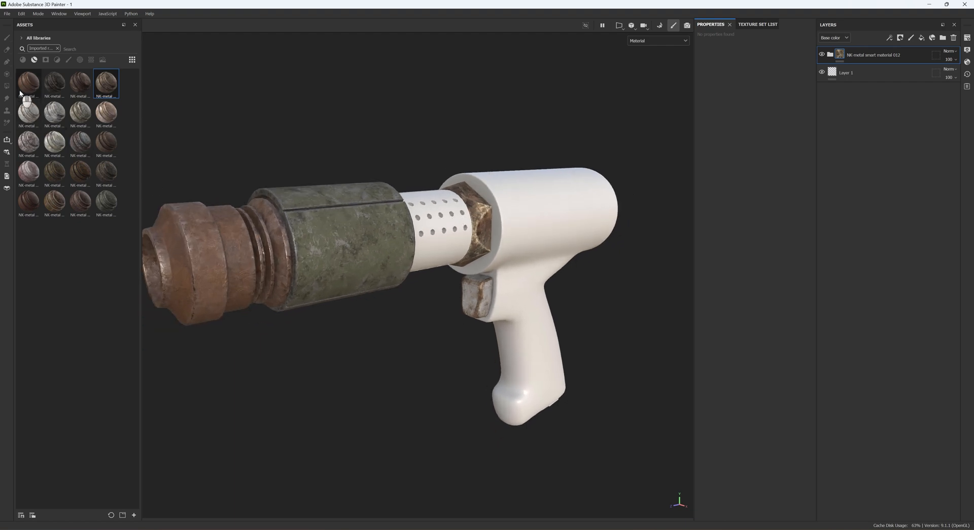
# - Preview several imported smart materials and apply NK-metal smart material 02 to the blaster's main body and grip
pyautogui.moveTo(20, 92)
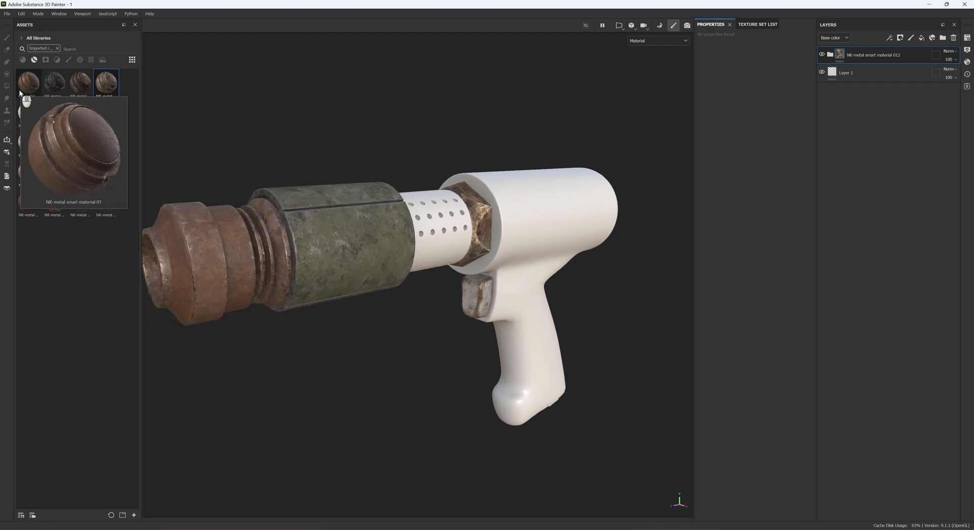
pyautogui.moveTo(44, 126)
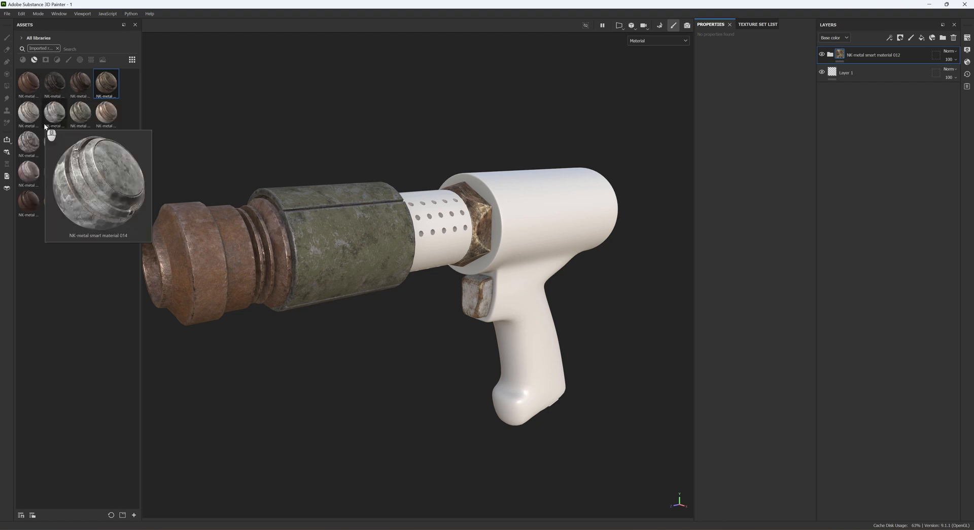
pyautogui.moveTo(102, 120)
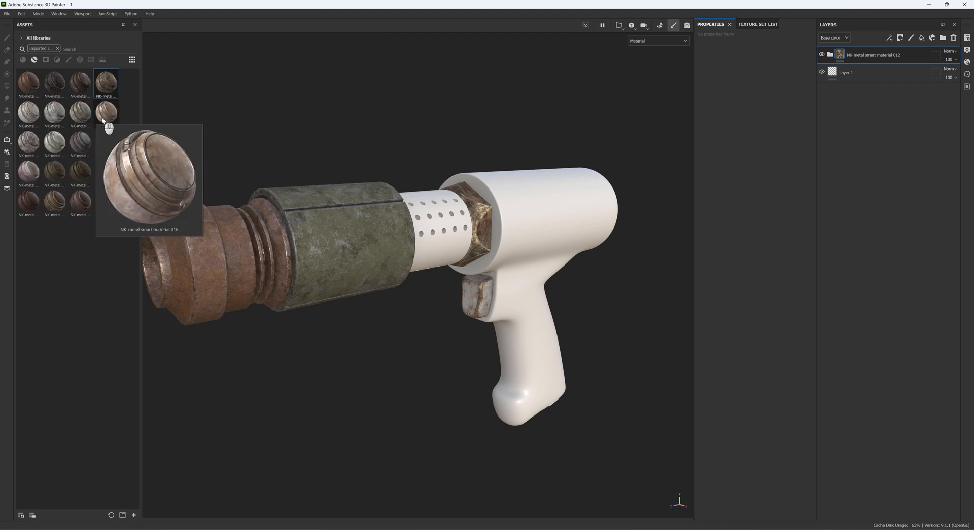
pyautogui.moveTo(105, 151)
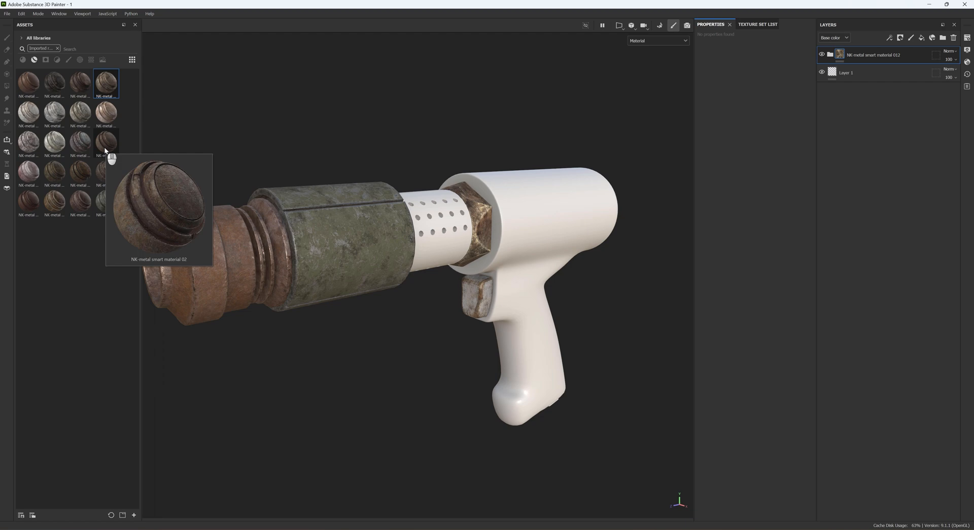
pyautogui.moveTo(105, 151); pyautogui.dragTo(526, 315)
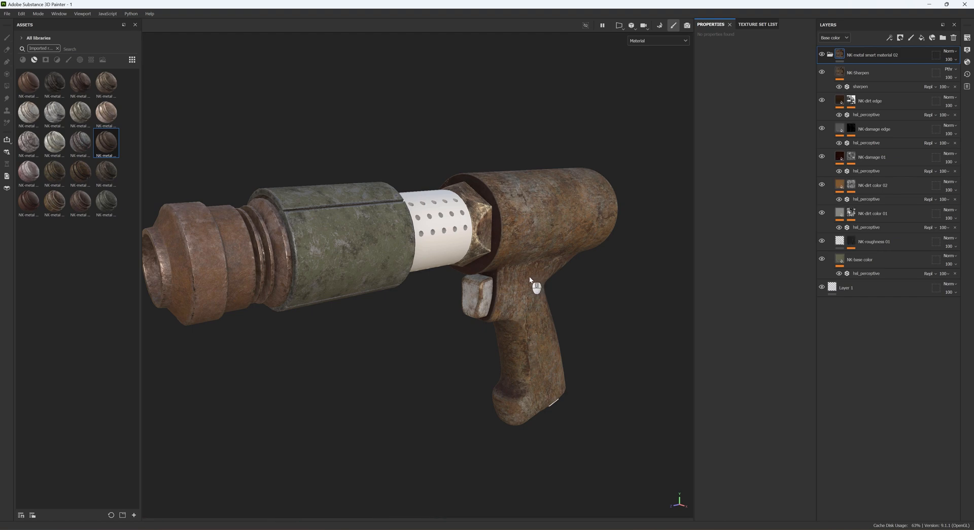
# - Compare previews of the imported smart materials and apply NK-metal smart material 019 to the front muzzle section
pyautogui.scroll(-3, 530, 280)
pyautogui.scroll(3, 530, 280)
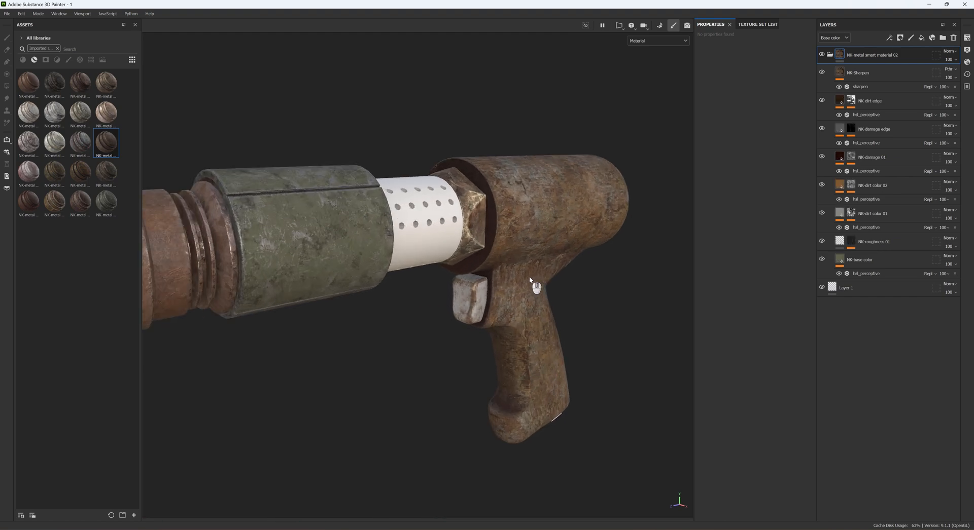
pyautogui.scroll(-3, 530, 280)
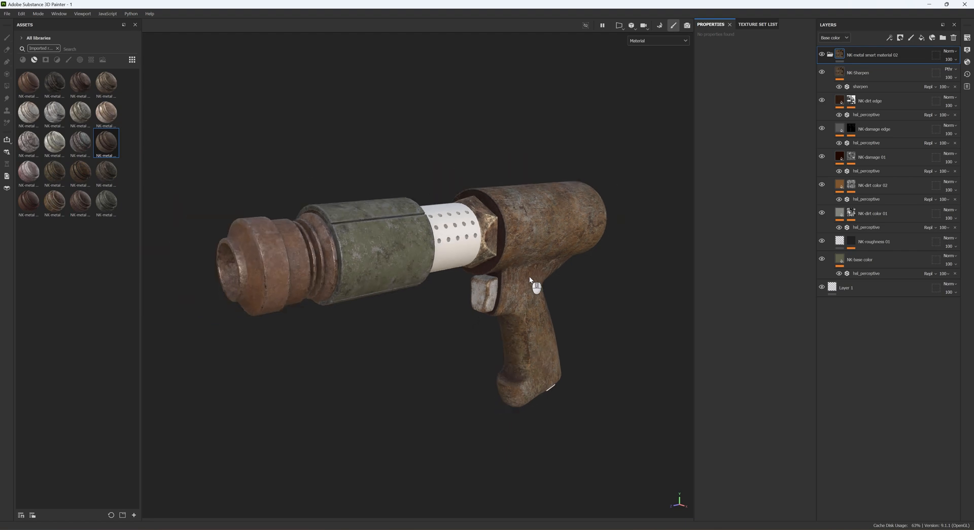
pyautogui.scroll(3, 530, 280)
pyautogui.scroll(-2, 531, 282)
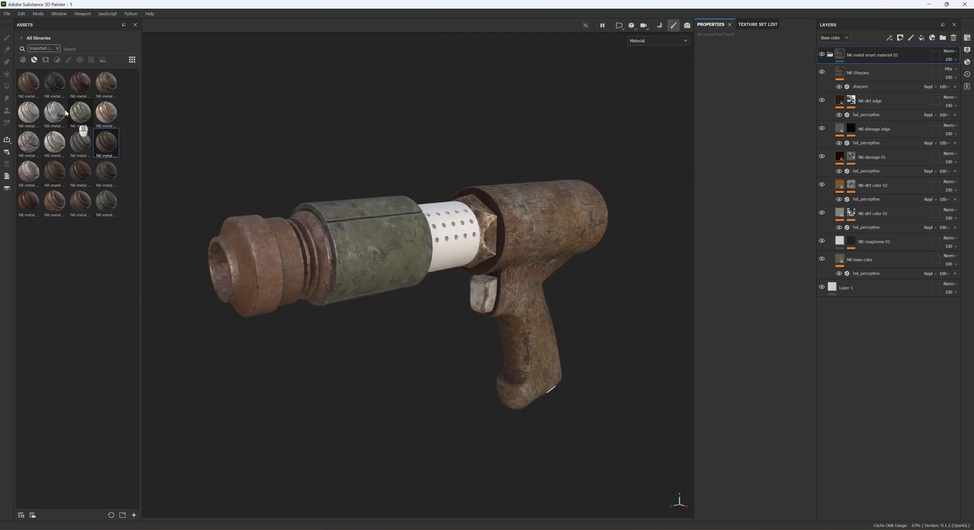
pyautogui.click(76, 90)
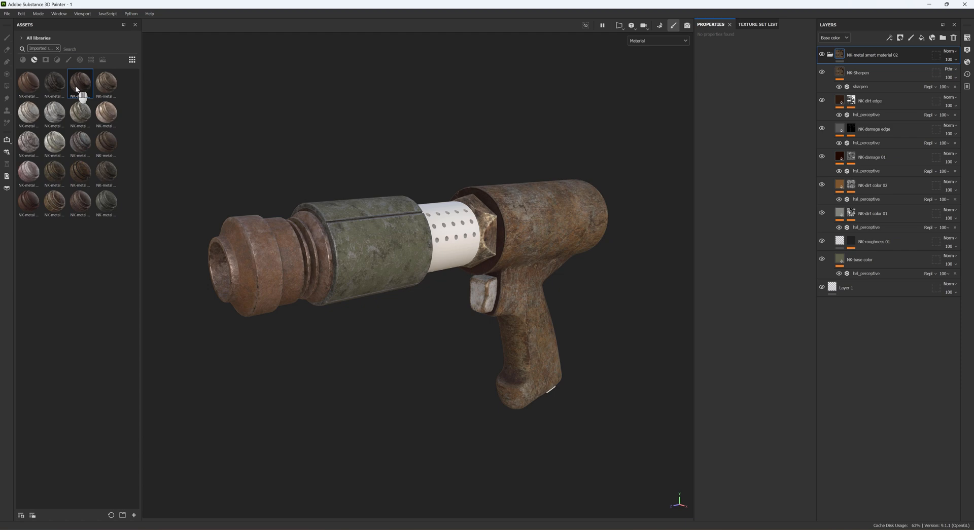
pyautogui.click(58, 174)
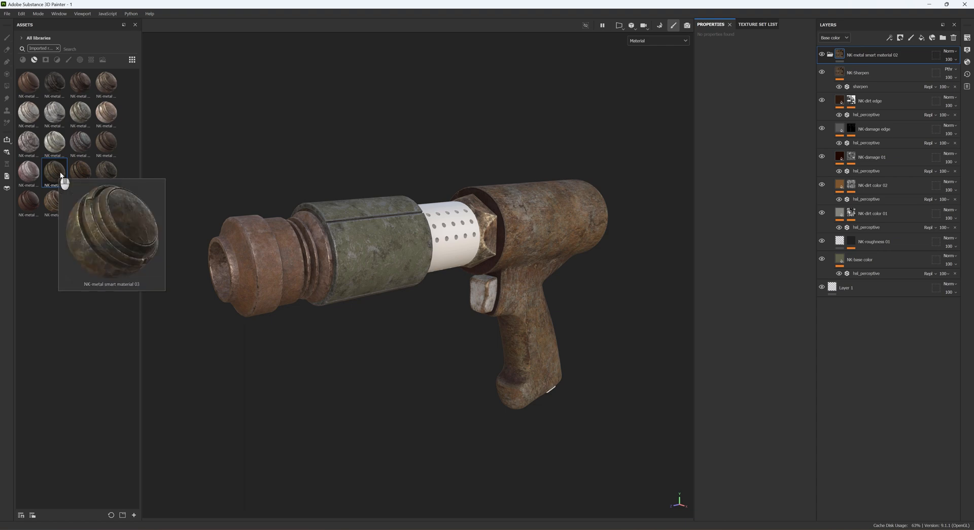
pyautogui.moveTo(75, 175)
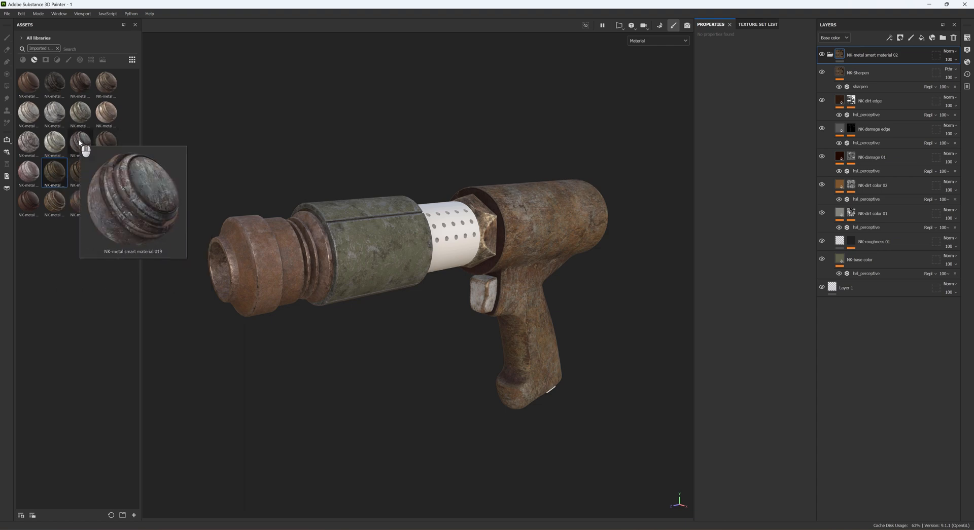
pyautogui.moveTo(65, 142)
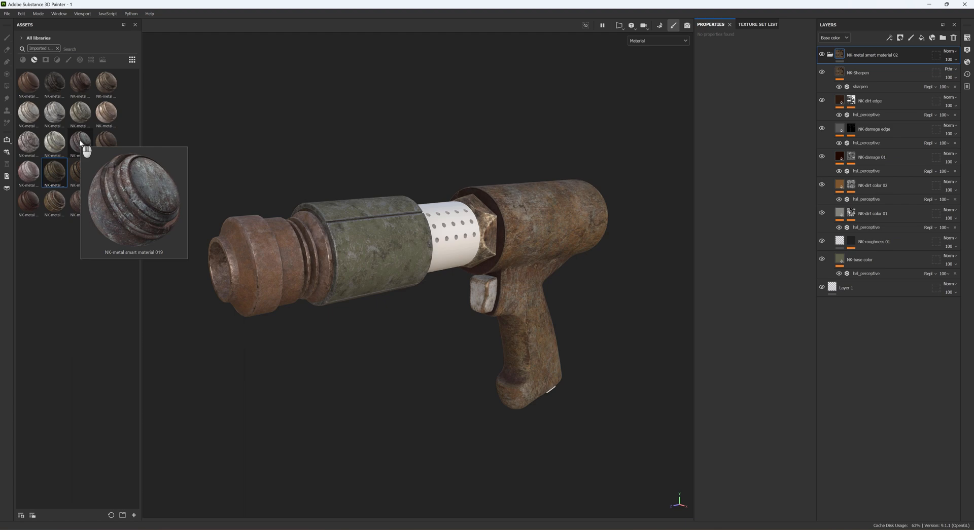
pyautogui.click(81, 144)
pyautogui.moveTo(79, 144); pyautogui.dragTo(268, 253)
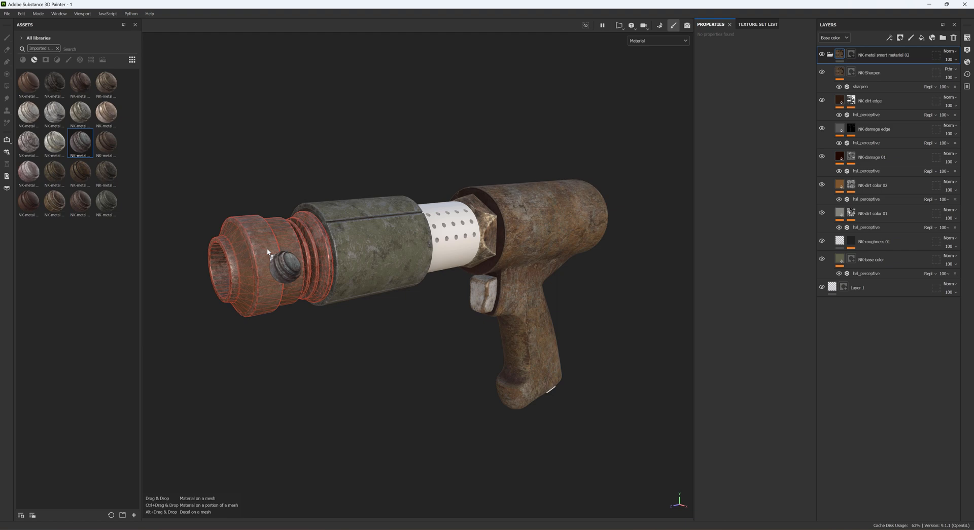
pyautogui.moveTo(268, 252); pyautogui.dragTo(268, 252)
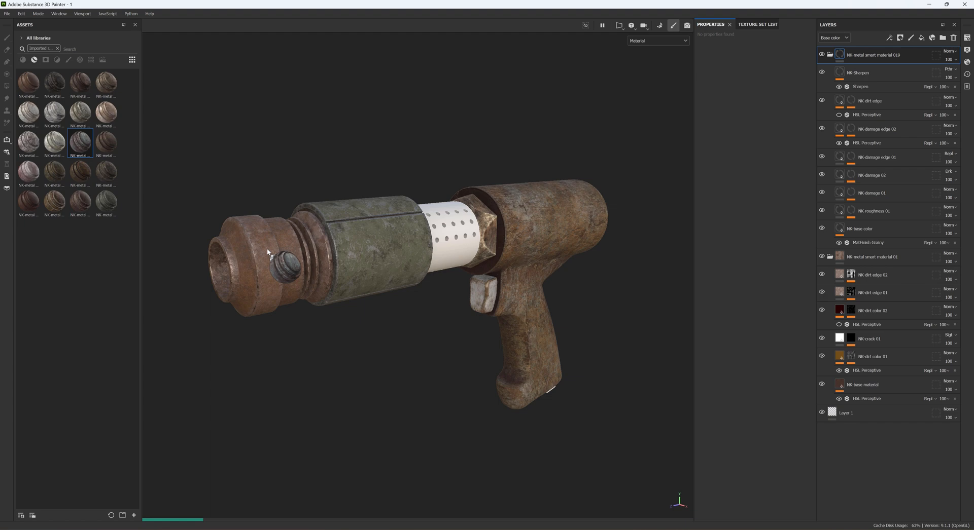
# - Collapse the muzzle's two smart material folders and delete the NK-metal smart material 01 folder
pyautogui.scroll(1, 268, 252)
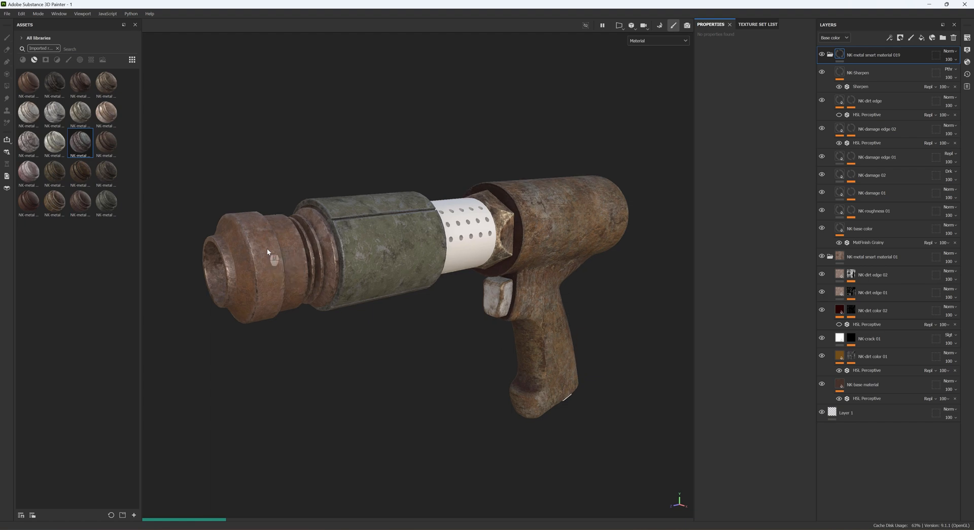
pyautogui.scroll(1, 268, 252)
pyautogui.scroll(3, 268, 252)
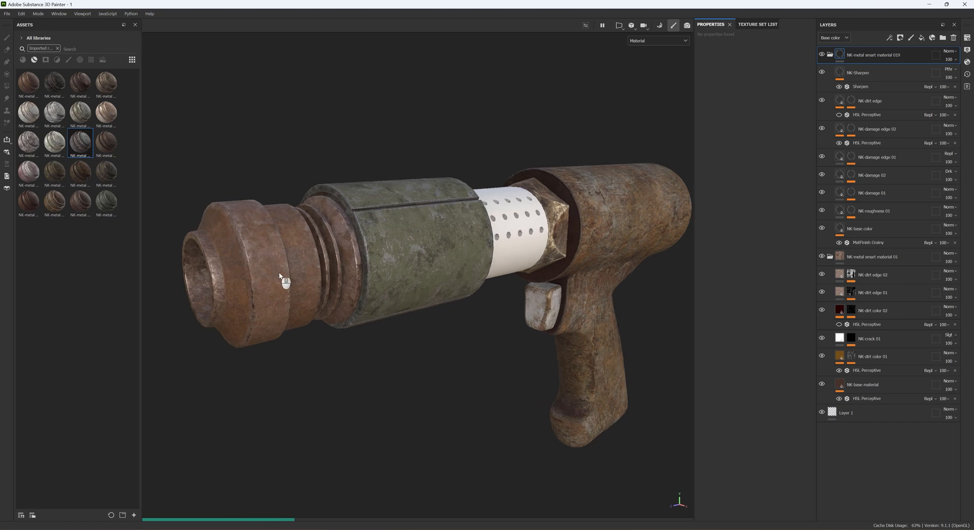
pyautogui.click(830, 56)
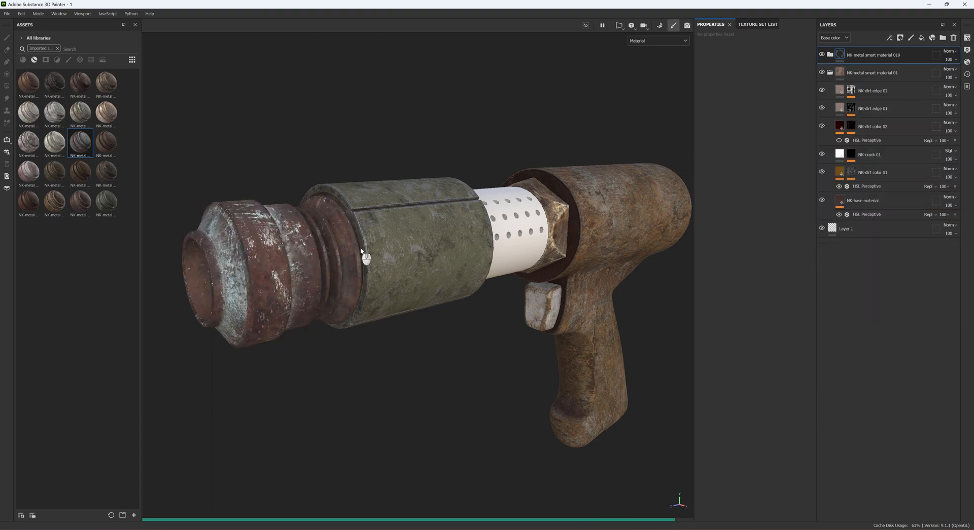
pyautogui.click(830, 72)
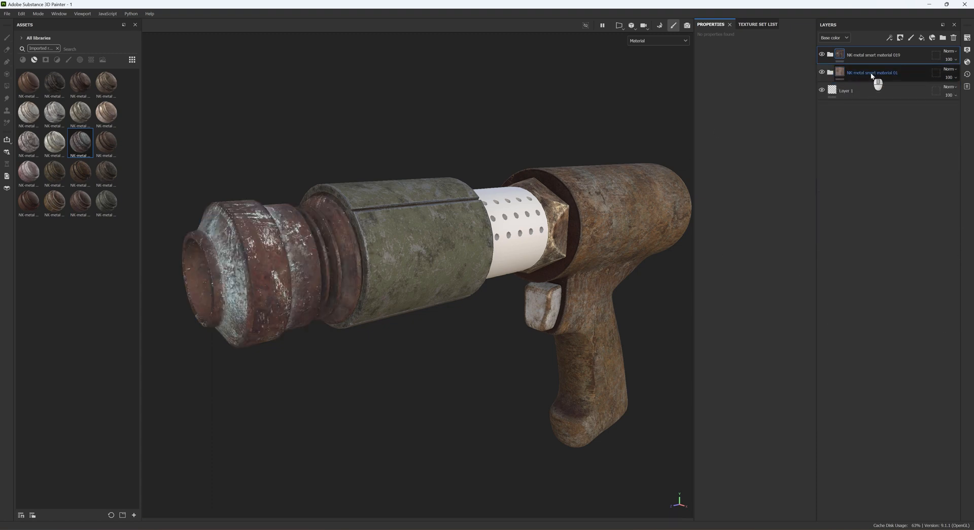
pyautogui.click(954, 39)
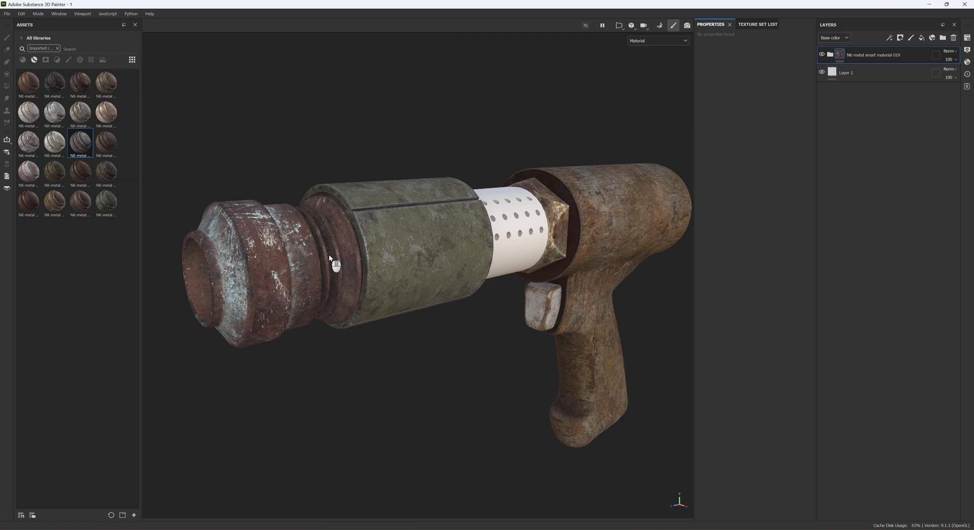
# - Apply NK-metal smart material 019 to the vented barrel and 02 to the hexagonal insert under the grip
pyautogui.moveTo(80, 143); pyautogui.dragTo(508, 233)
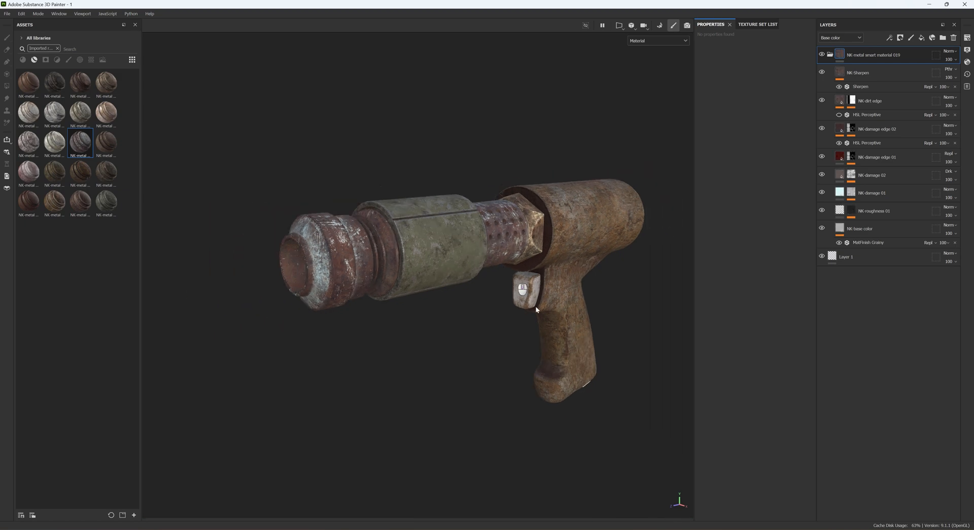
pyautogui.keyDown('alt'); pyautogui.moveTo(534, 306); pyautogui.dragTo(394, 254); pyautogui.keyUp('alt')
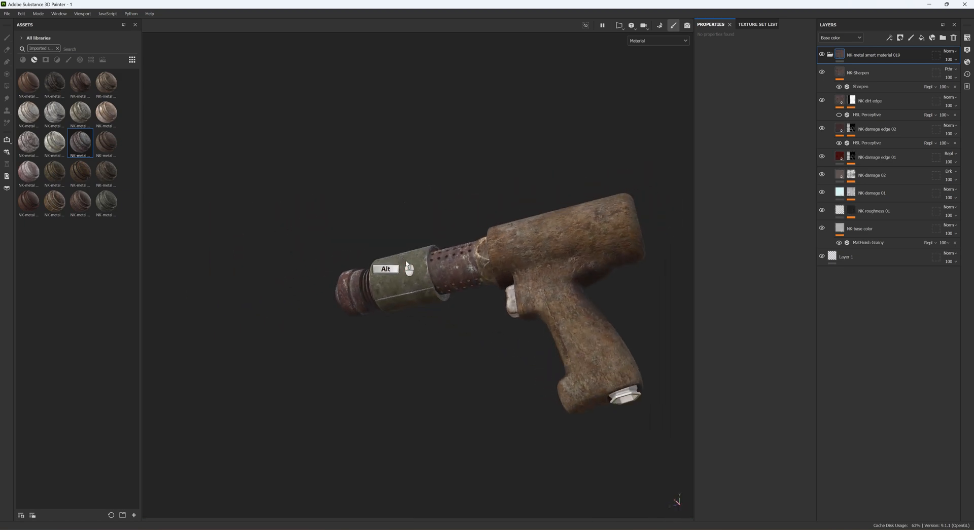
pyautogui.scroll(3, 658, 371)
pyautogui.keyDown('alt'); pyautogui.moveTo(643, 370); pyautogui.dragTo(449, 299, button='middle'); pyautogui.keyUp('alt')
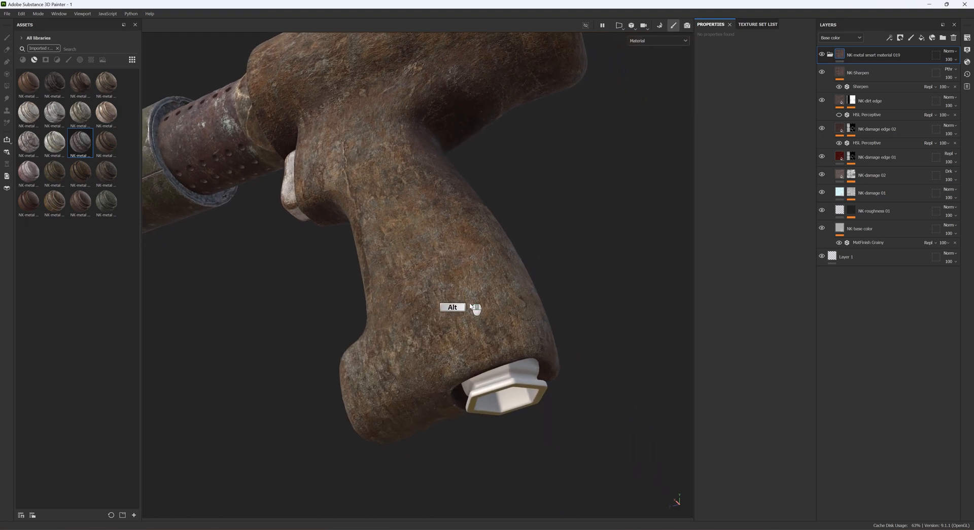
pyautogui.click(106, 142)
pyautogui.moveTo(106, 142); pyautogui.dragTo(502, 384)
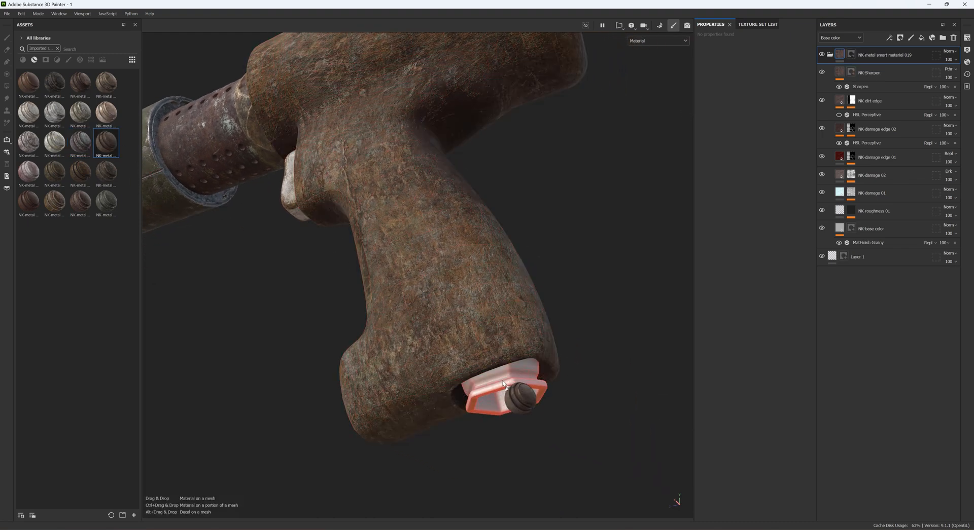
pyautogui.moveTo(503, 383); pyautogui.dragTo(502, 383)
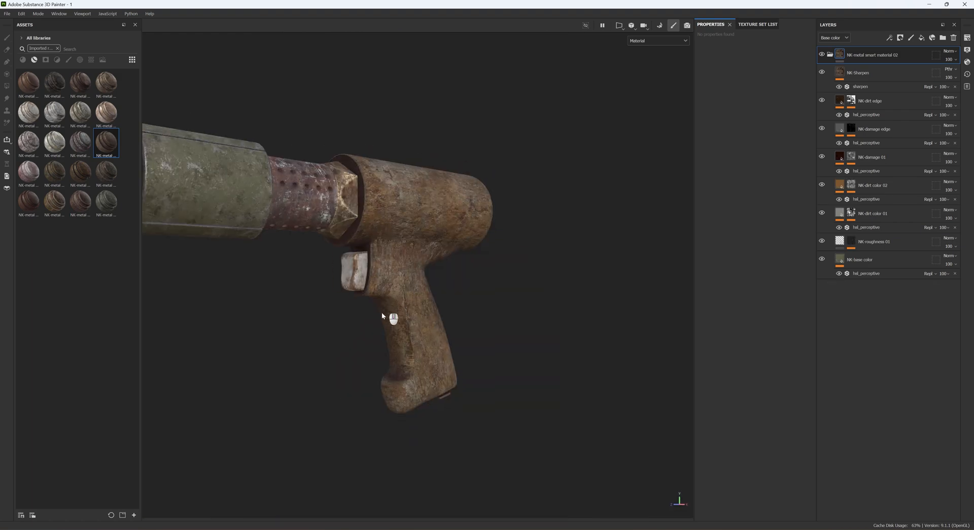
# - Set the dirt fill in the NK-roughness 01 layer's mask on the main body to tri-planar projection
pyautogui.scroll(3, 381, 319)
pyautogui.scroll(3, 398, 446)
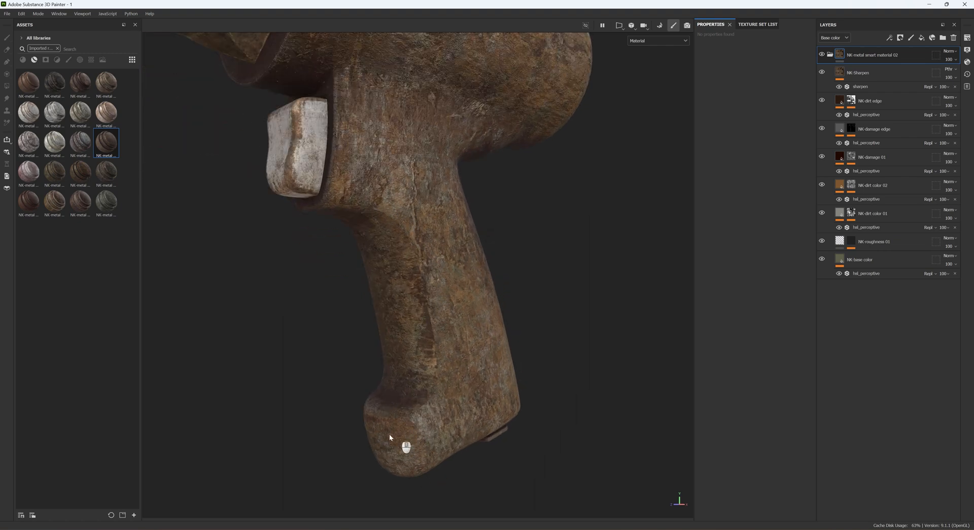
pyautogui.scroll(-3, 433, 345)
pyautogui.keyDown('alt'); pyautogui.moveTo(438, 233); pyautogui.dragTo(553, 284, button='middle'); pyautogui.keyUp('alt')
pyautogui.click(845, 257)
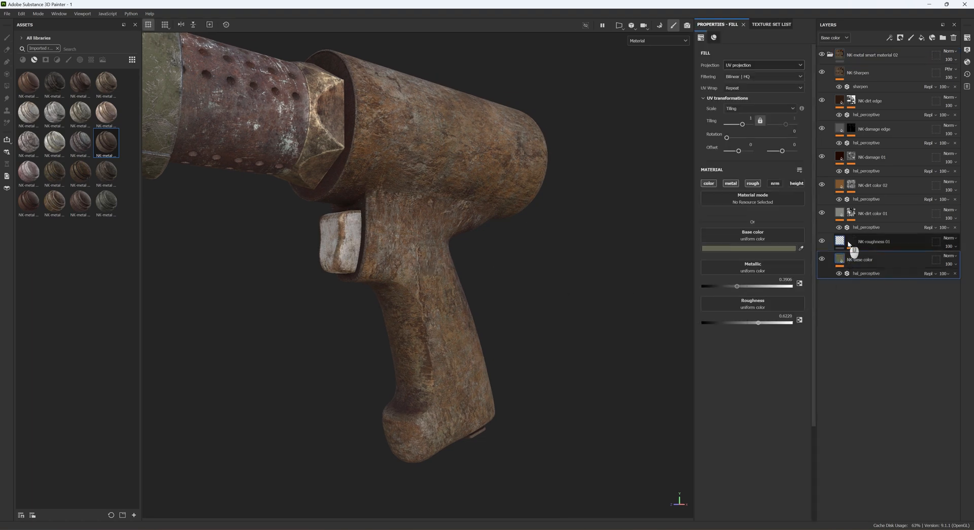
pyautogui.click(850, 242)
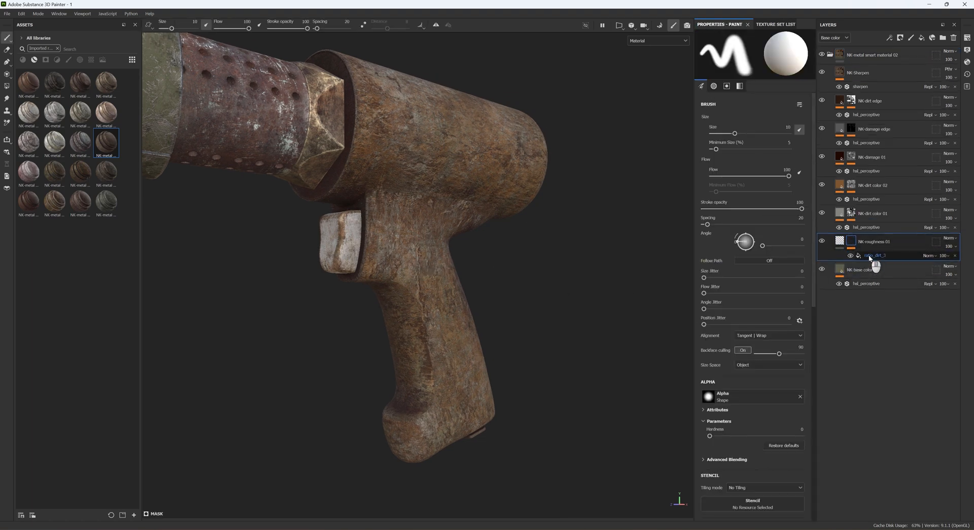
pyautogui.click(869, 257)
pyautogui.click(751, 66)
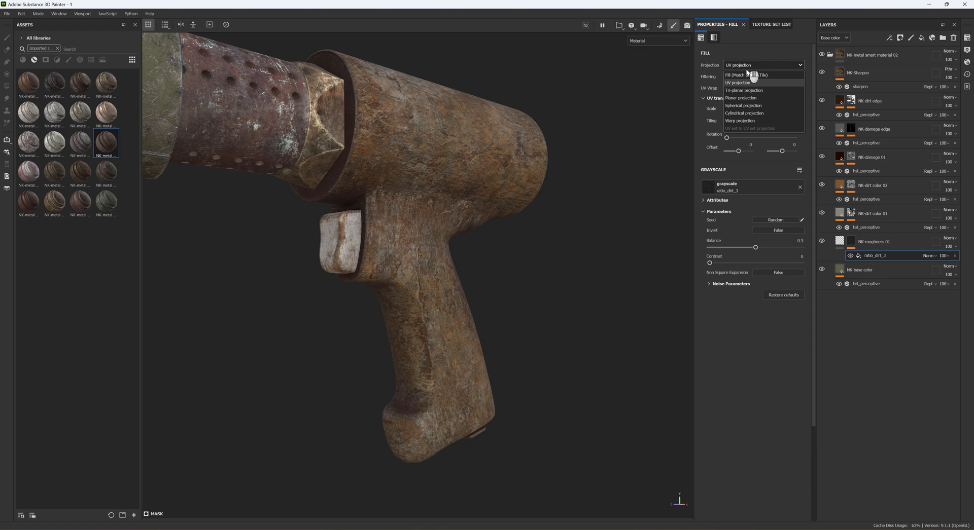
pyautogui.click(741, 90)
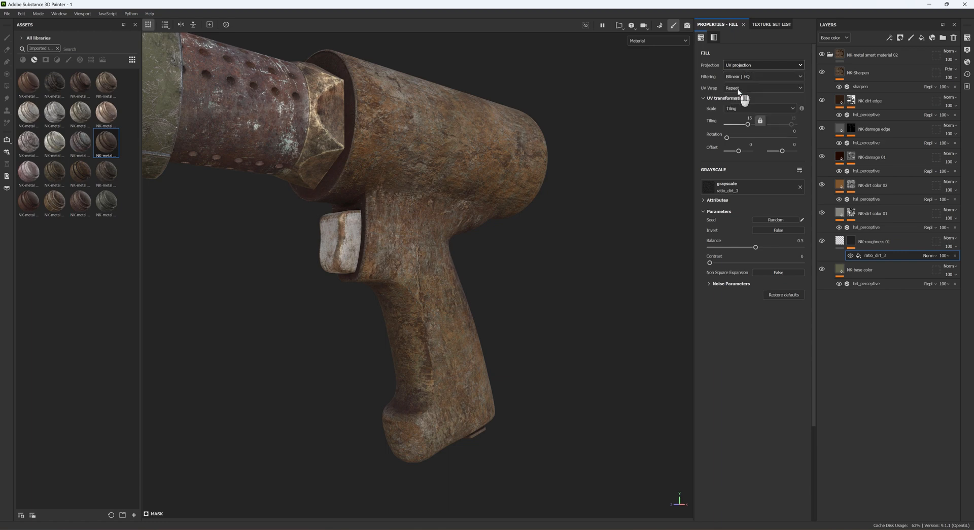
# - Set the Grunge Concrete Old fill in NK-dirt color 01's mask and Grunge Scratches in NK-dirt color 02's mask to tri-planar projection
pyautogui.click(852, 214)
pyautogui.click(871, 228)
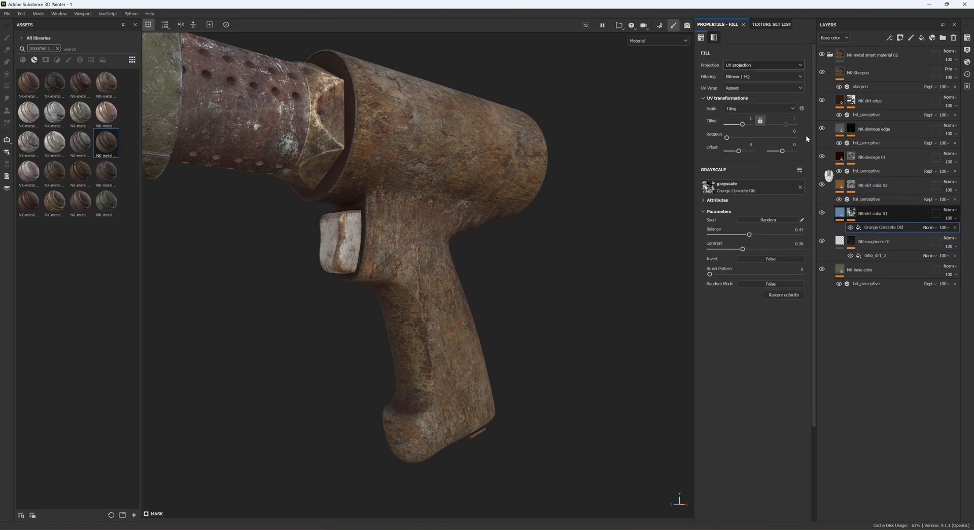
pyautogui.click(746, 68)
pyautogui.click(740, 91)
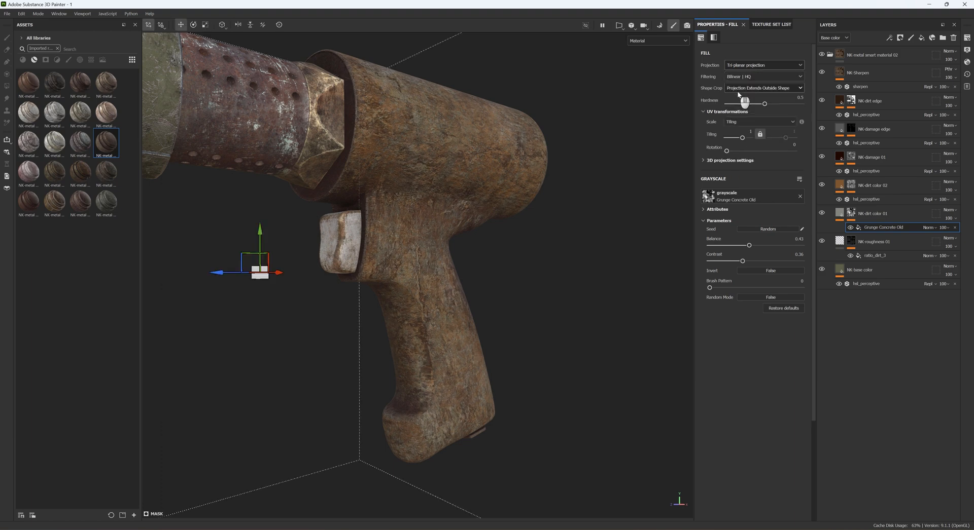
pyautogui.click(867, 199)
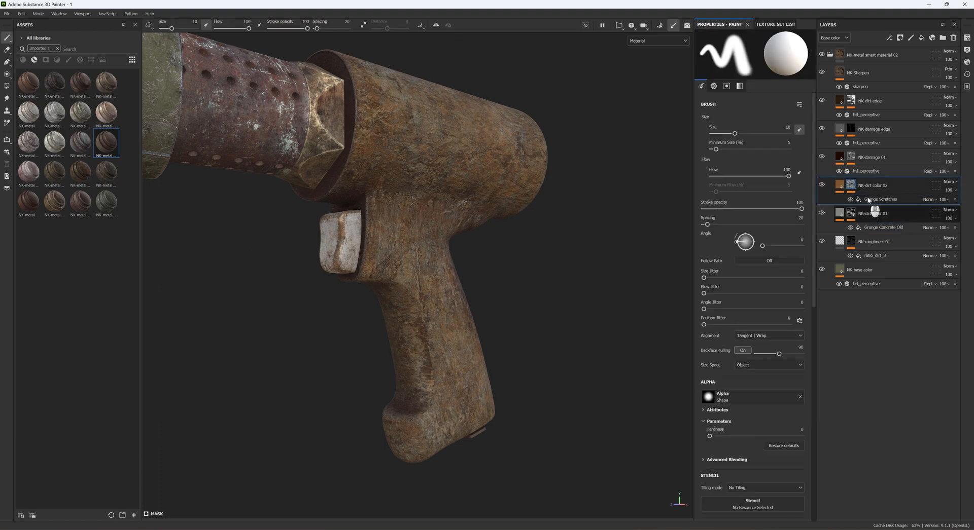
pyautogui.click(744, 65)
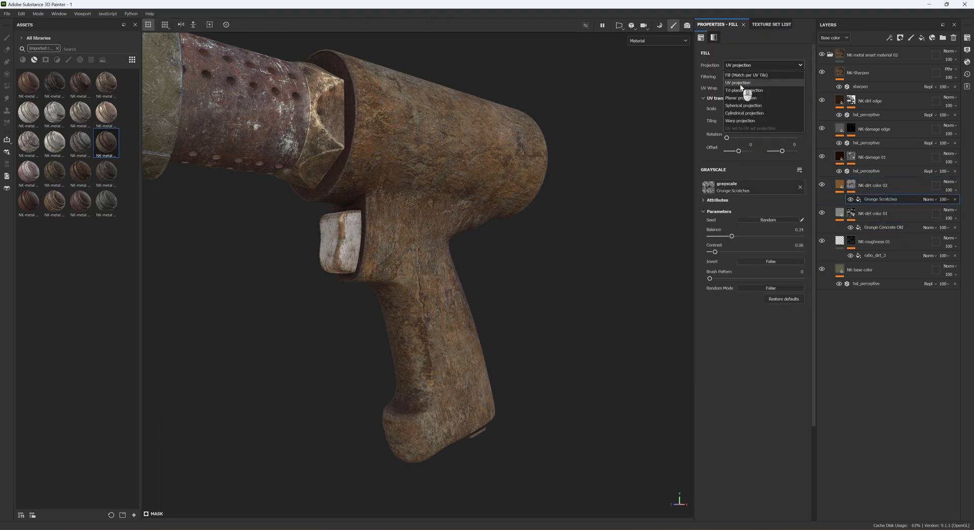
pyautogui.click(742, 91)
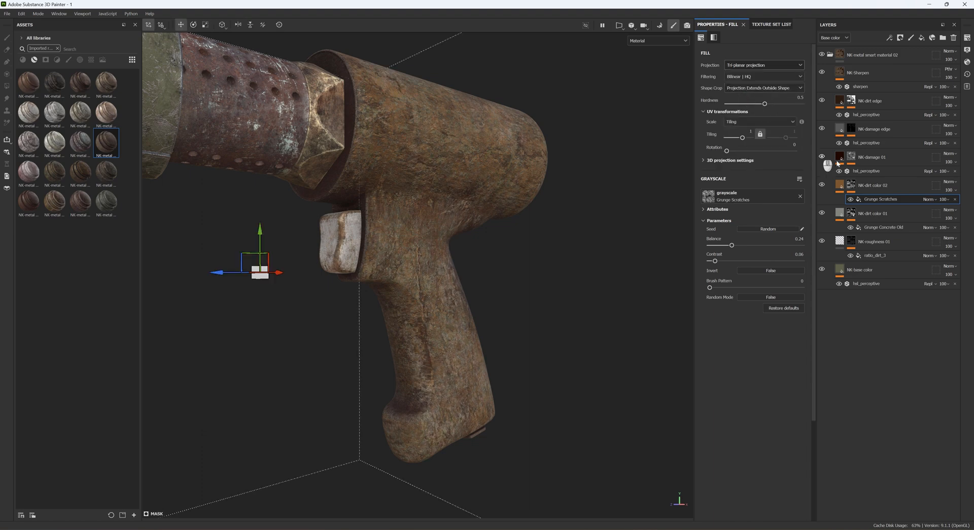
# - Set the Grunge Concrete Wall fill in the NK-damage 01 layer's mask to tri-planar projection
pyautogui.click(860, 161)
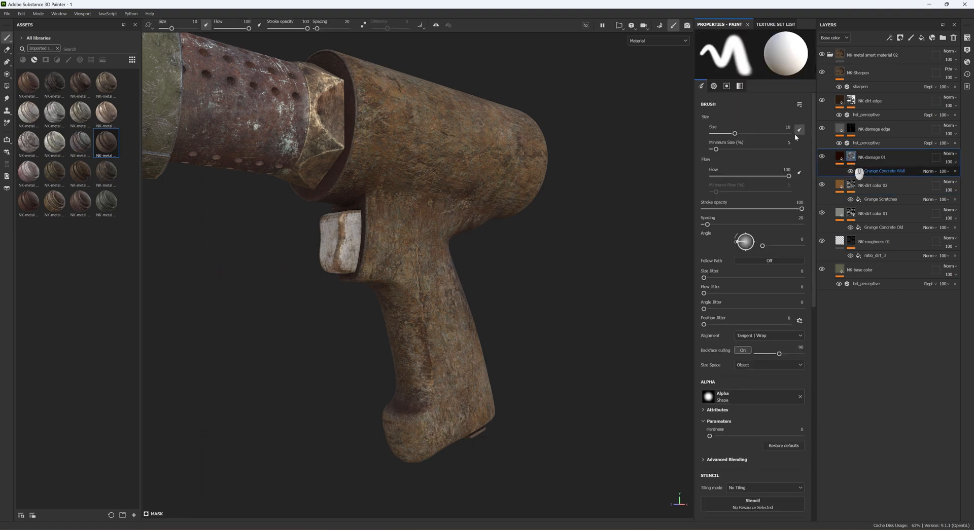
pyautogui.click(867, 171)
pyautogui.click(738, 68)
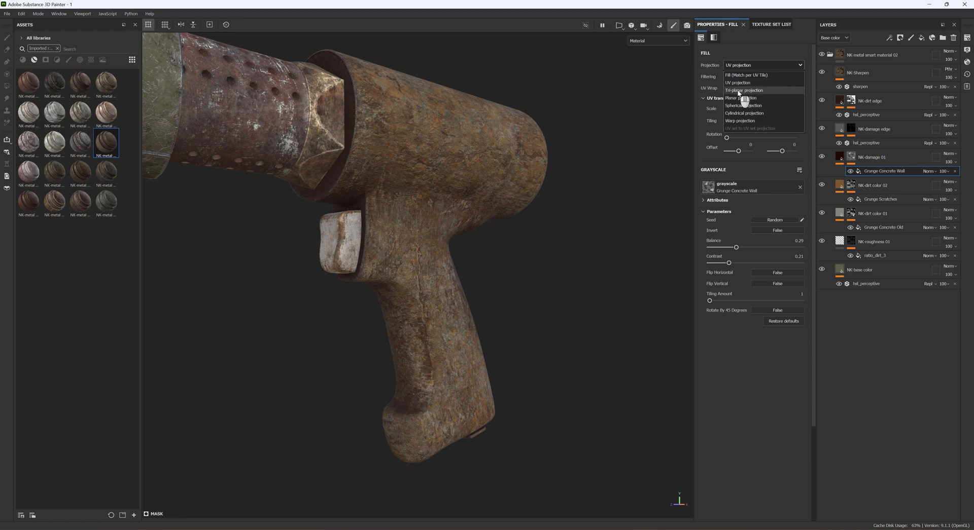
pyautogui.click(739, 91)
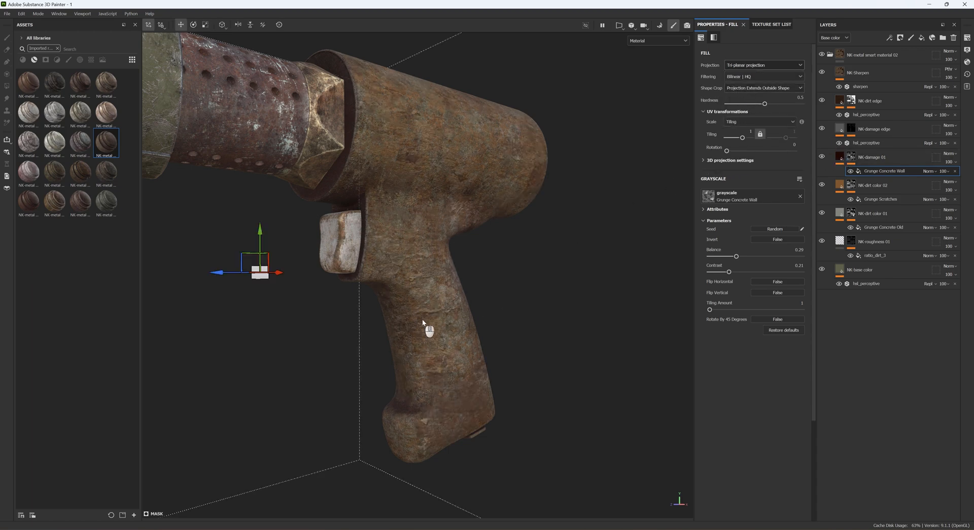
# - Switch the Grunge Concrete Wall fill to UV projection to compare the grip's surface, and restore tri-planar projection
pyautogui.click(762, 66)
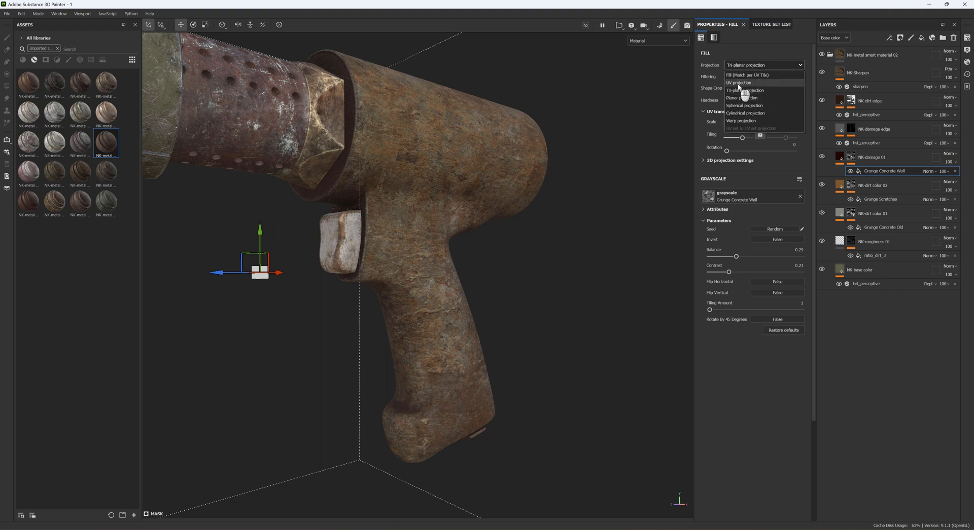
pyautogui.click(738, 83)
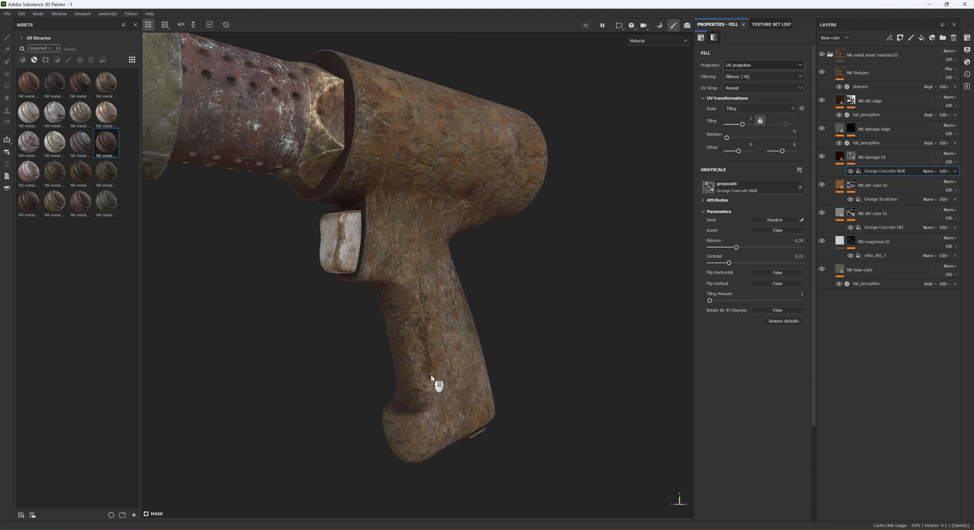
pyautogui.click(749, 76)
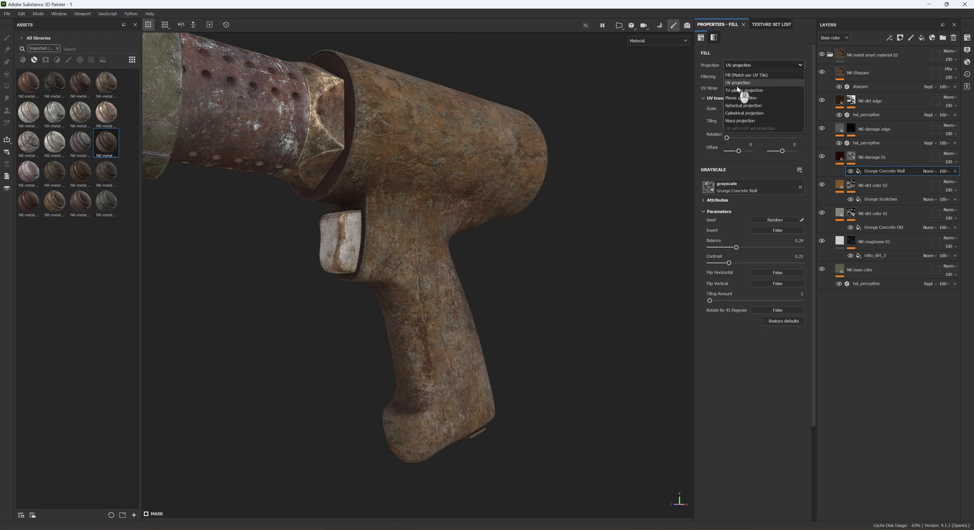
pyautogui.click(737, 92)
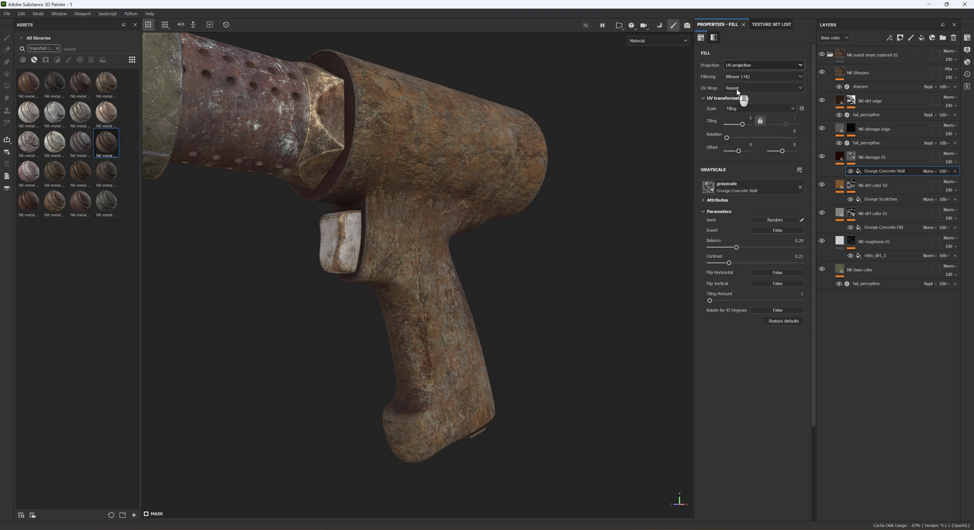
# - Set the grunge_concrete_burnt fills in the NK-damage edge and NK-dirt edge masks to tri-planar projection
pyautogui.click(851, 130)
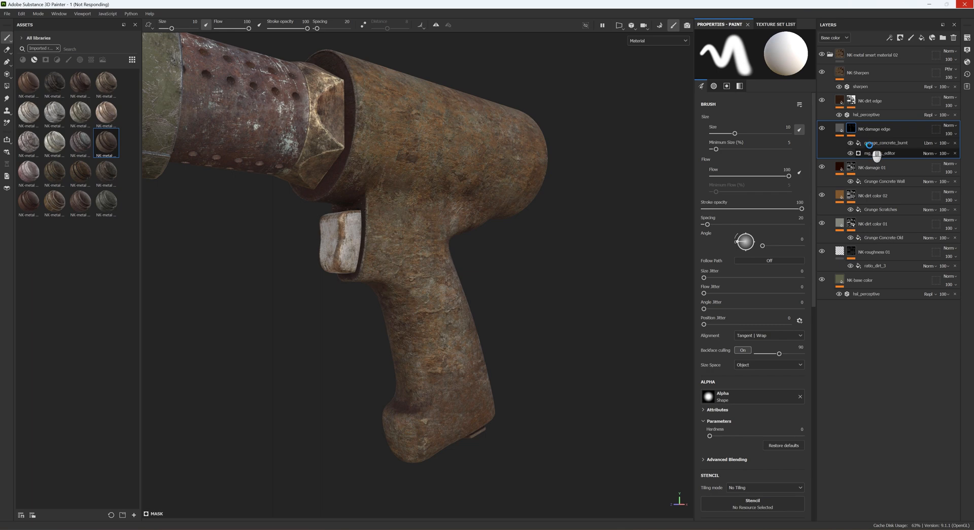
pyautogui.click(870, 144)
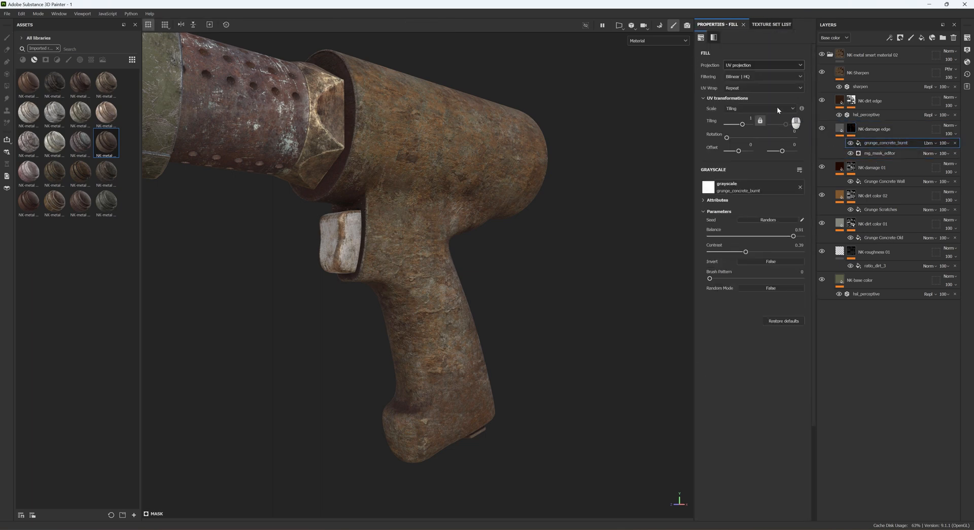
pyautogui.click(761, 65)
pyautogui.click(738, 90)
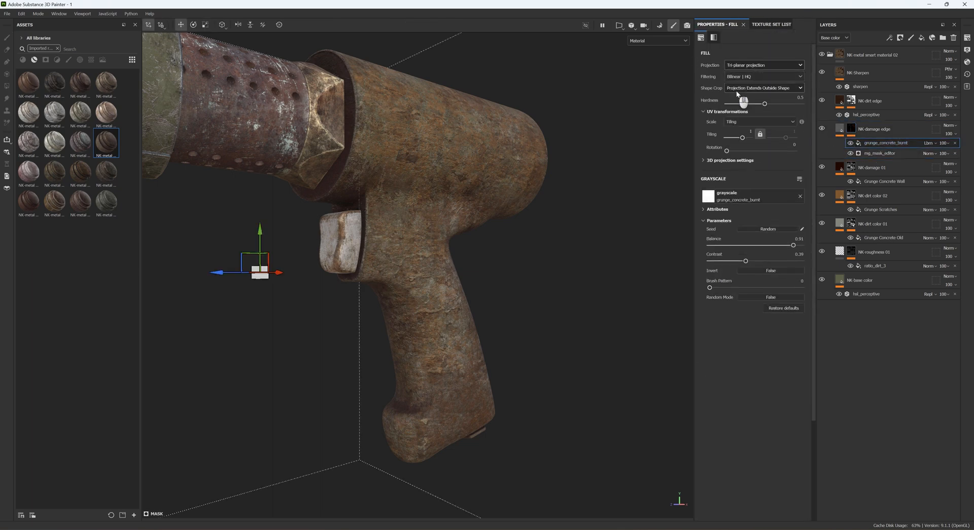
pyautogui.click(851, 100)
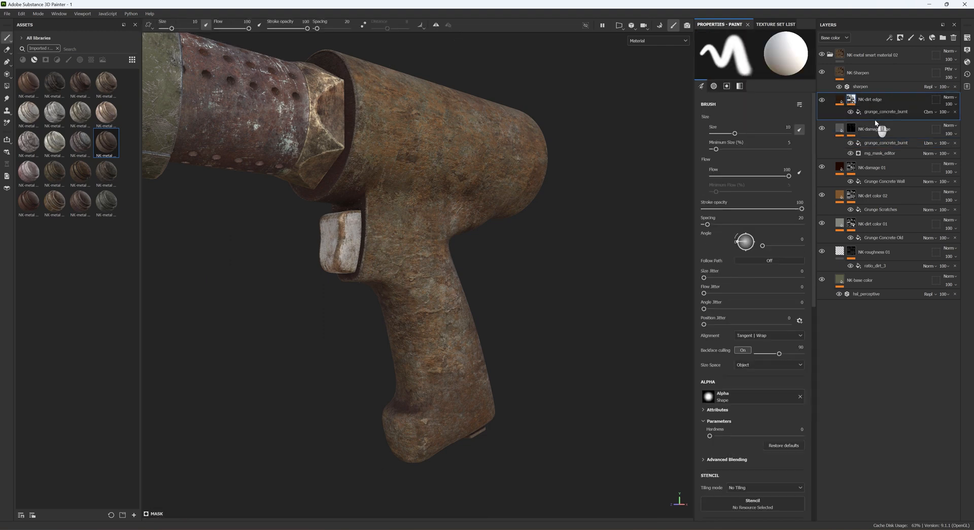
pyautogui.click(874, 116)
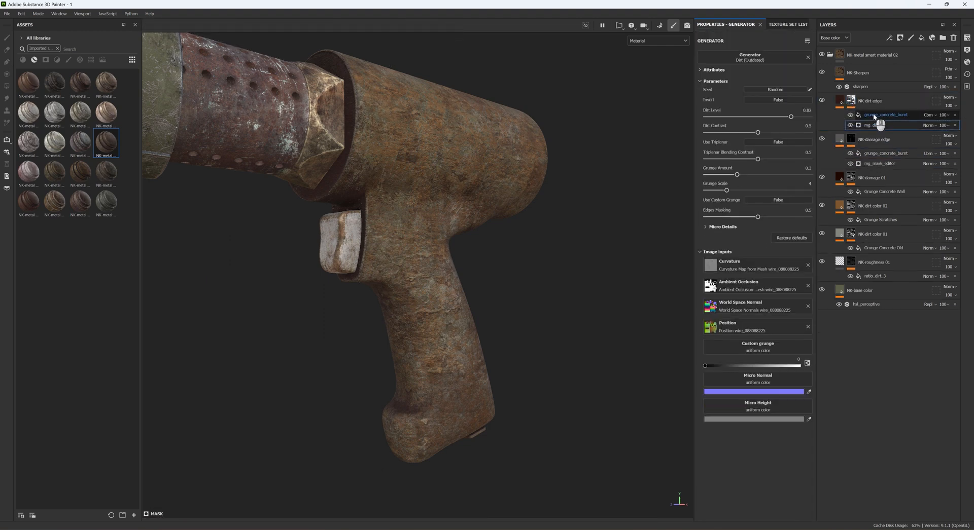
pyautogui.click(742, 66)
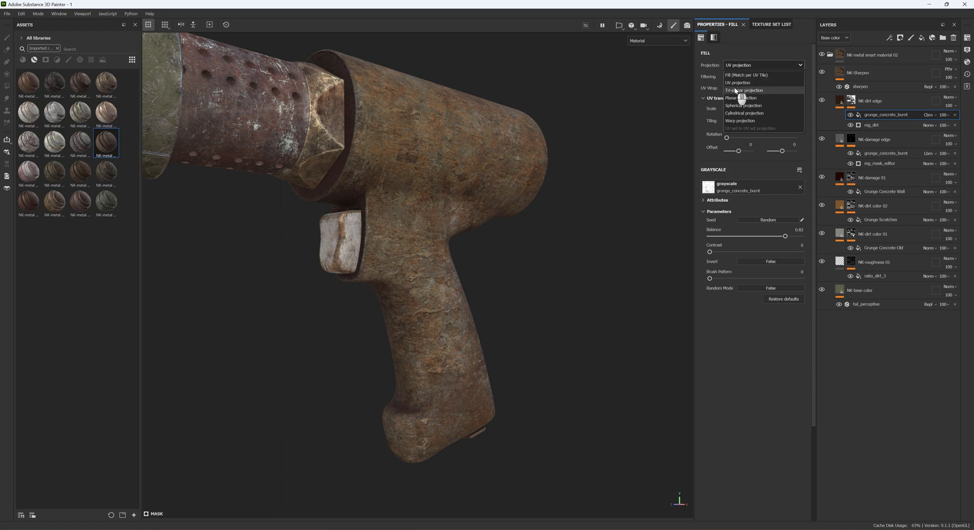
pyautogui.click(737, 90)
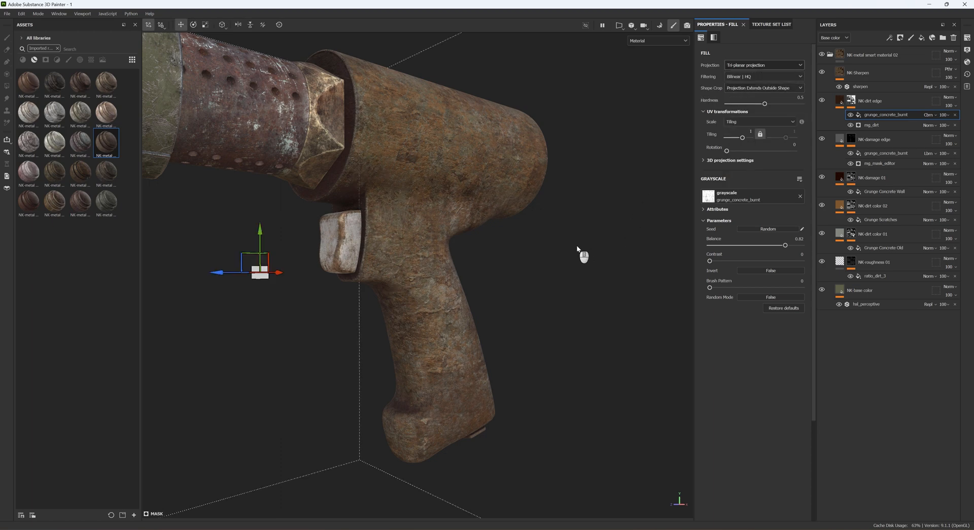
# - Examine the whole blaster and the joint between barrel and body, with the NK-metal smart material 02 folder selected
pyautogui.scroll(-5, 436, 243)
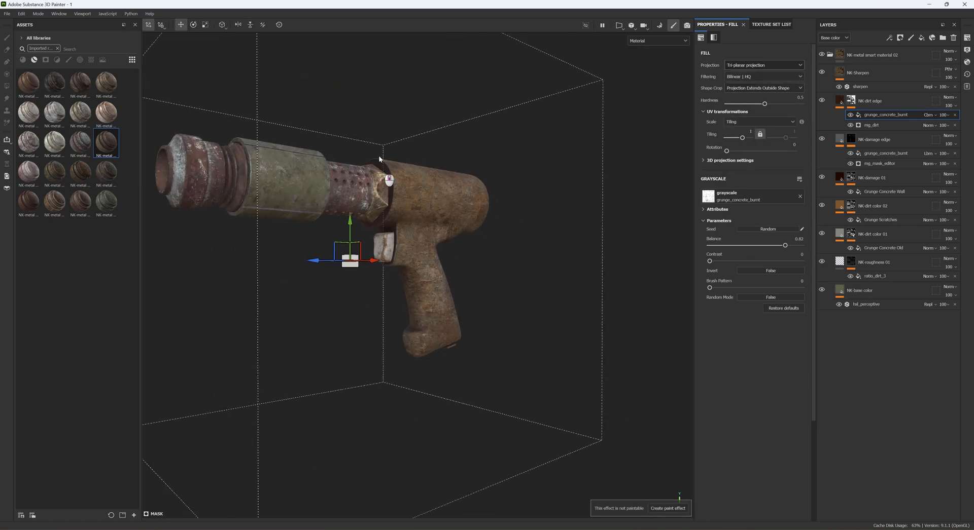
pyautogui.scroll(-3, 455, 250)
pyautogui.keyDown('alt'); pyautogui.moveTo(452, 248); pyautogui.dragTo(467, 250); pyautogui.keyUp('alt')
pyautogui.keyDown('alt'); pyautogui.moveTo(467, 249); pyautogui.dragTo(531, 319, button='middle'); pyautogui.keyUp('alt')
pyautogui.scroll(8, 483, 258)
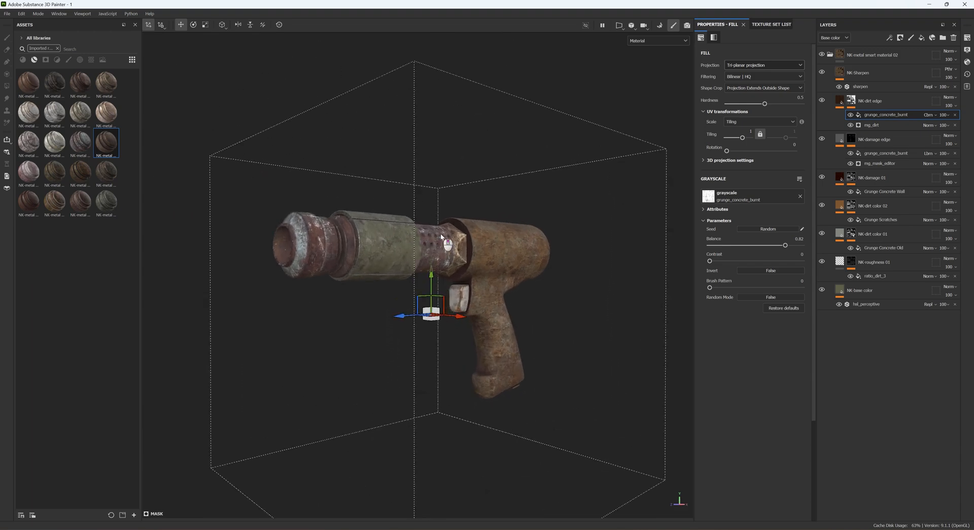
pyautogui.scroll(1, 482, 256)
pyautogui.moveTo(468, 309)
pyautogui.keyDown('alt'); pyautogui.mouseDown()
pyautogui.moveTo(450, 278)
pyautogui.moveTo(461, 301)
pyautogui.mouseUp(); pyautogui.keyUp('alt')
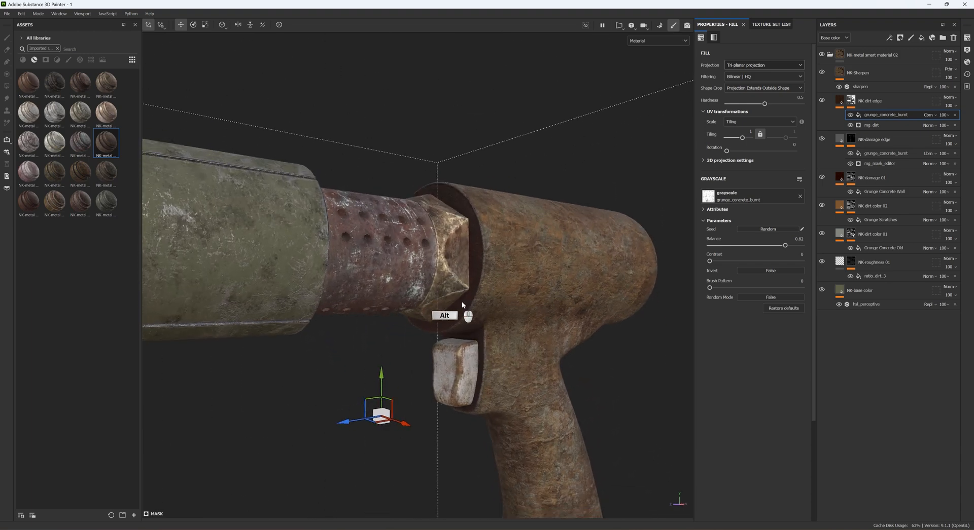
pyautogui.scroll(-5, 500, 255)
pyautogui.scroll(-2, 548, 231)
pyautogui.click(874, 51)
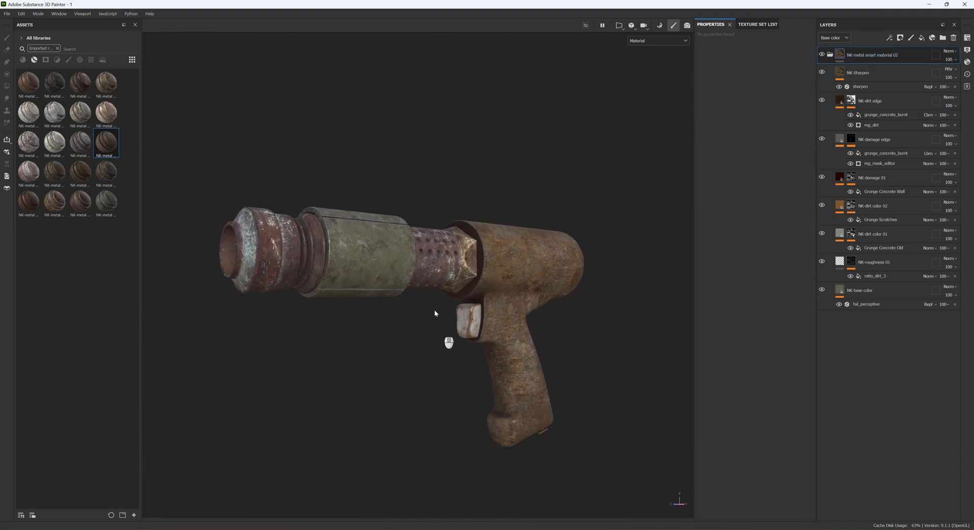
pyautogui.scroll(1, 434, 313)
pyautogui.keyDown('alt'); pyautogui.moveTo(522, 324); pyautogui.dragTo(529, 301, button='middle'); pyautogui.keyUp('alt')
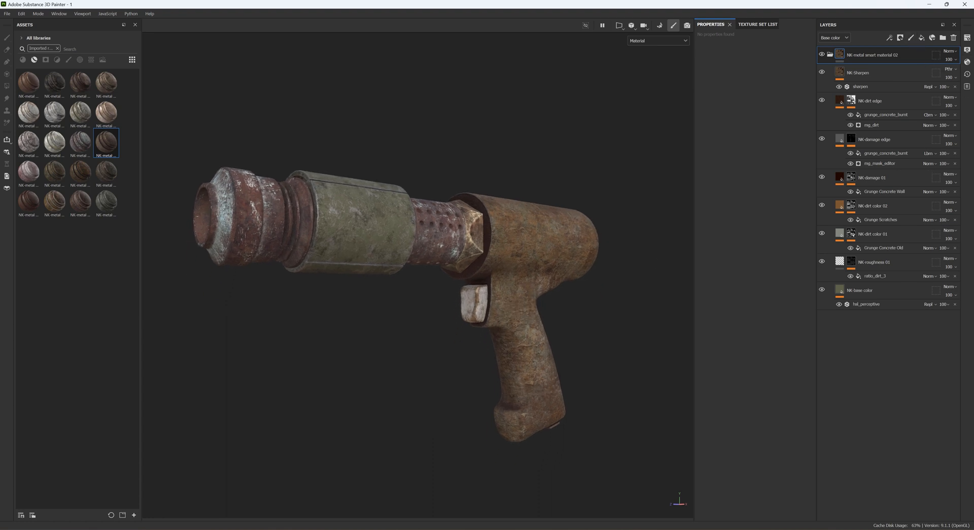
# - Change the viewport's environment map to Studio Tomoco in the display settings
pyautogui.click(967, 51)
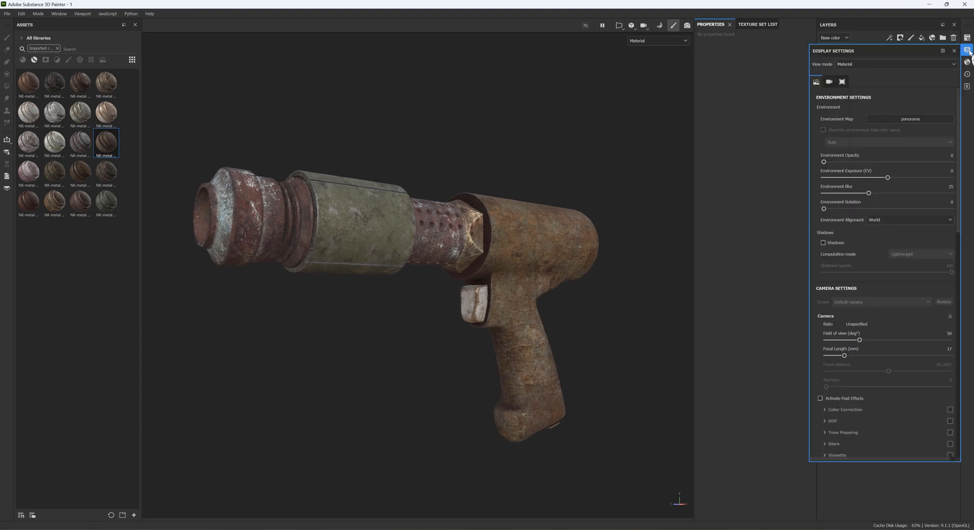
pyautogui.click(924, 122)
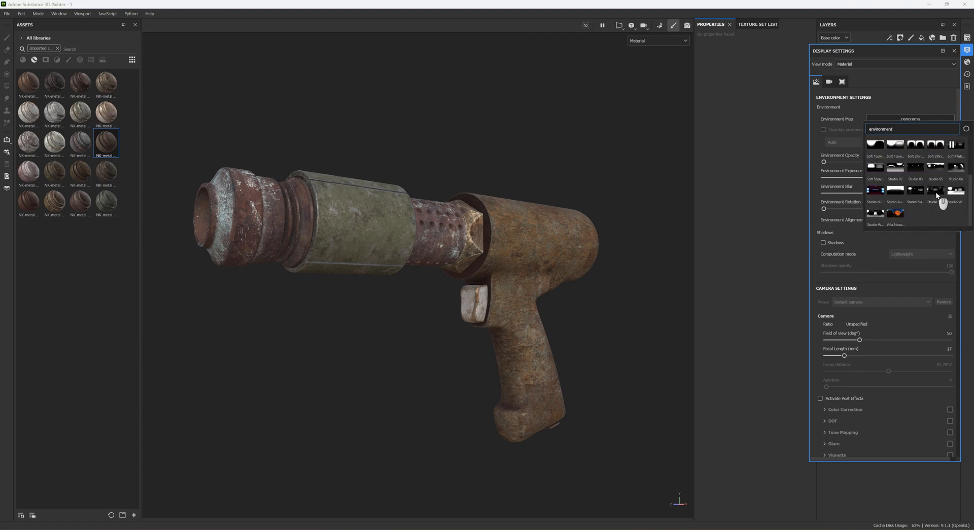
pyautogui.click(937, 193)
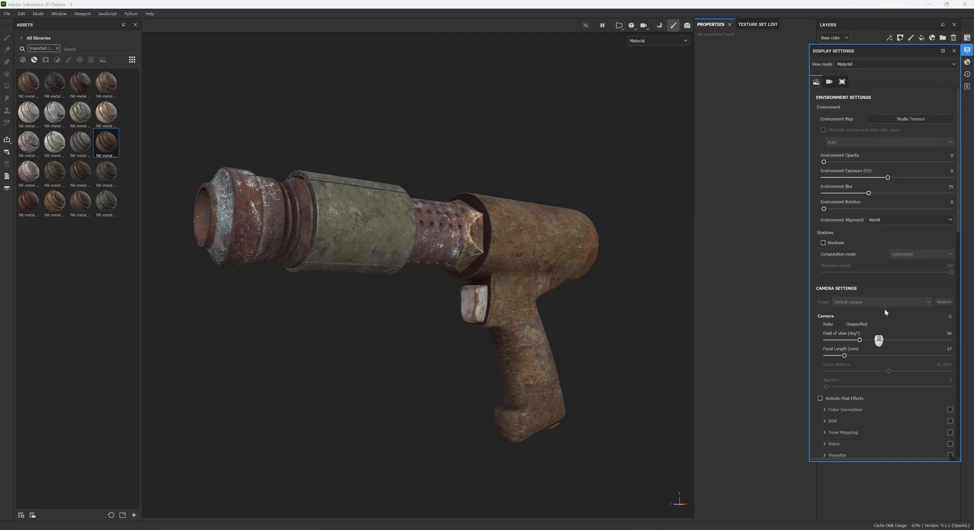
# - Set the viewport's tone mapping function to ACES
pyautogui.scroll(-16, 885, 311)
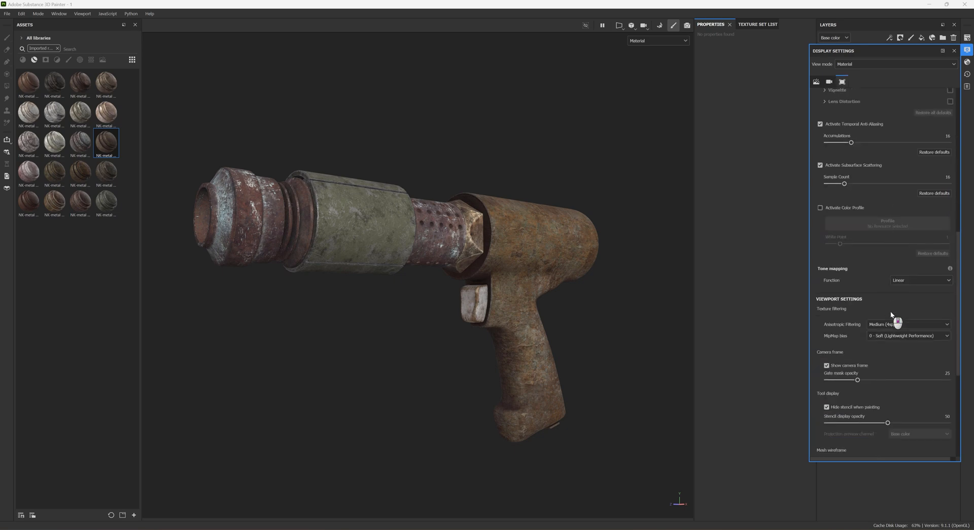
pyautogui.scroll(-10, 892, 315)
pyautogui.scroll(10, 891, 315)
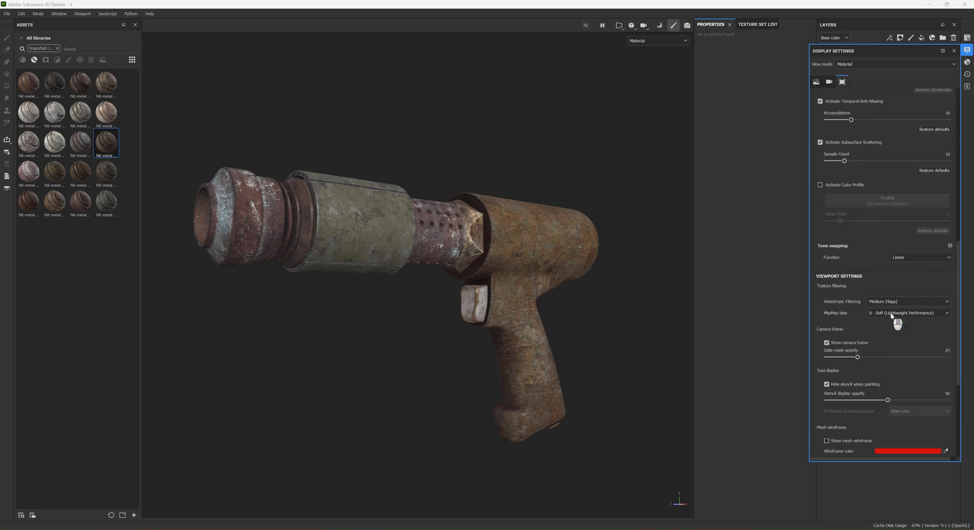
pyautogui.click(908, 259)
pyautogui.click(907, 275)
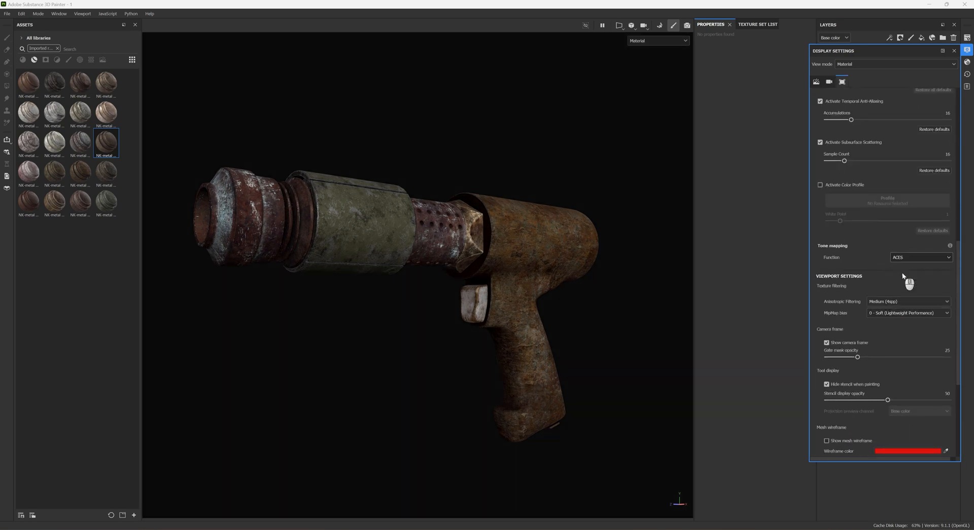
# - Set the viewport's environment exposure to 0.95 EV and close the display settings
pyautogui.scroll(10, 880, 212)
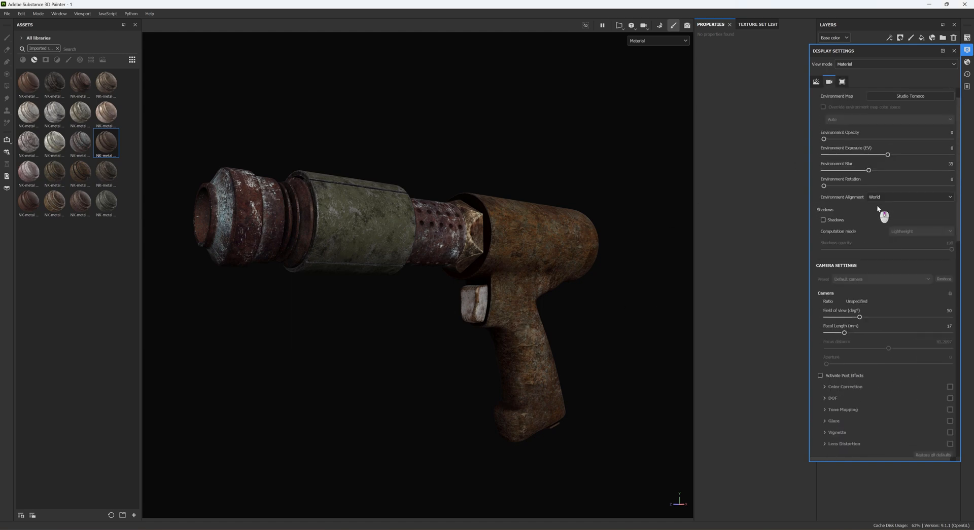
pyautogui.moveTo(886, 178); pyautogui.dragTo(894, 178)
pyautogui.moveTo(451, 302)
pyautogui.keyDown('alt'); pyautogui.mouseDown()
pyautogui.moveTo(461, 300)
pyautogui.moveTo(444, 294)
pyautogui.mouseUp(); pyautogui.keyUp('alt')
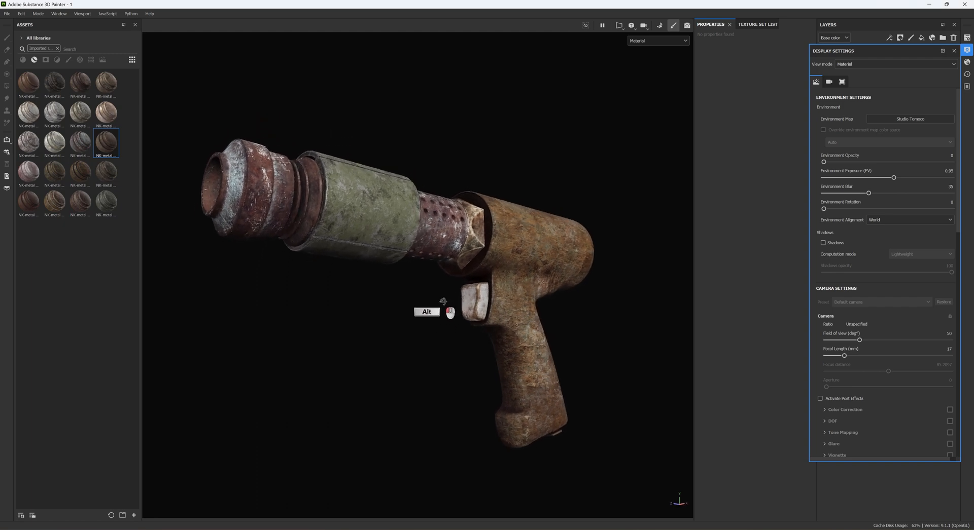
pyautogui.scroll(10, 488, 302)
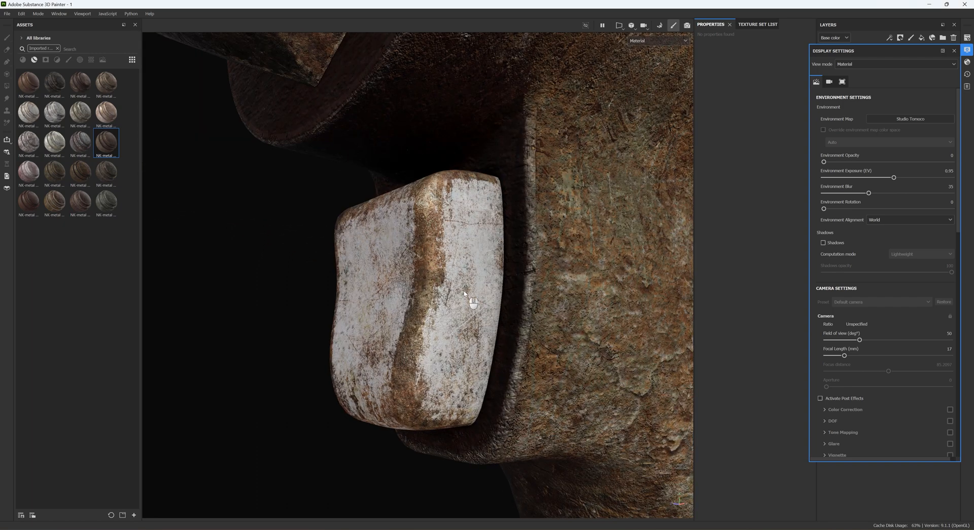
pyautogui.scroll(-2, 429, 288)
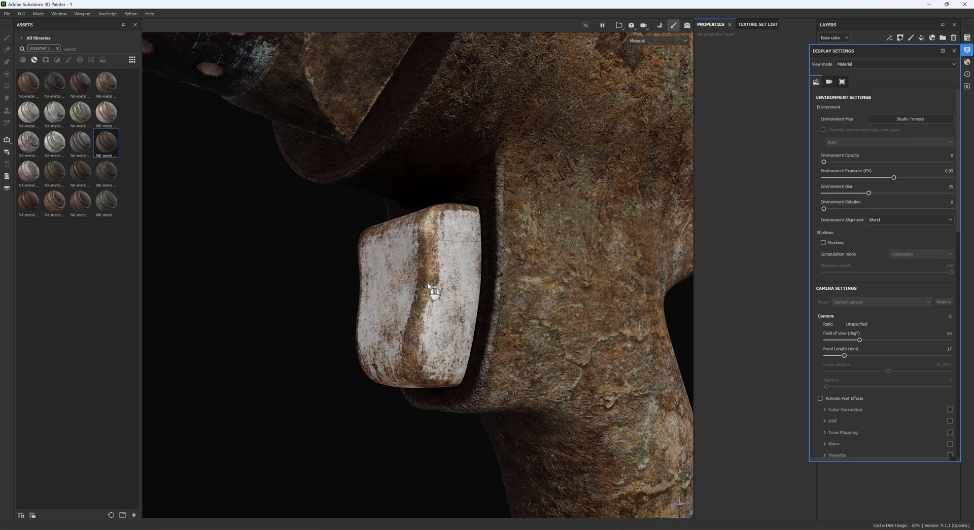
pyautogui.scroll(-10, 429, 288)
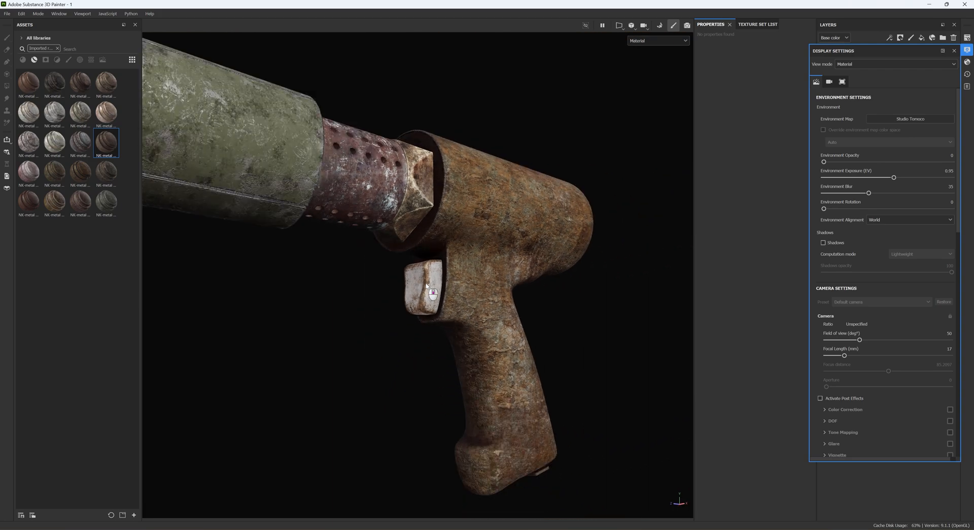
pyautogui.keyDown('alt'); pyautogui.moveTo(387, 283); pyautogui.dragTo(445, 317); pyautogui.keyUp('alt')
pyautogui.scroll(-10, 837, 343)
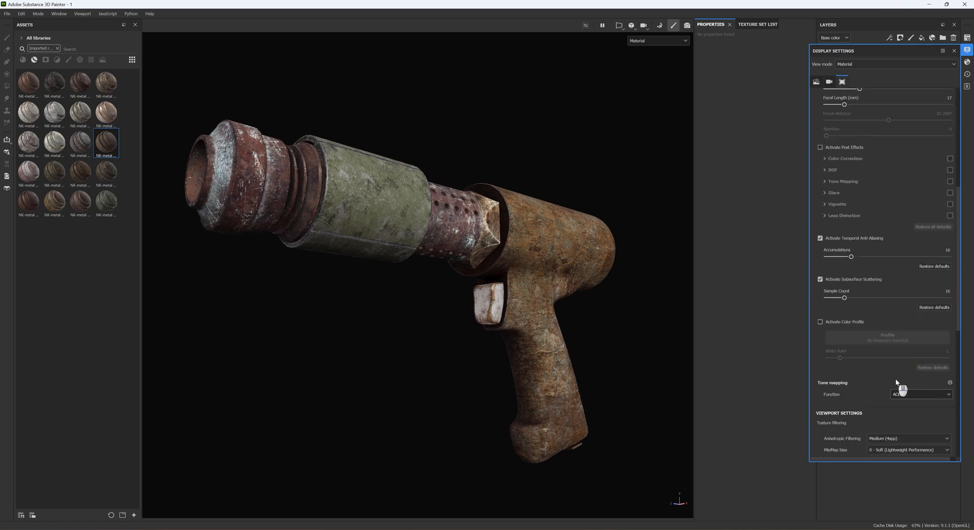
pyautogui.scroll(15, 898, 384)
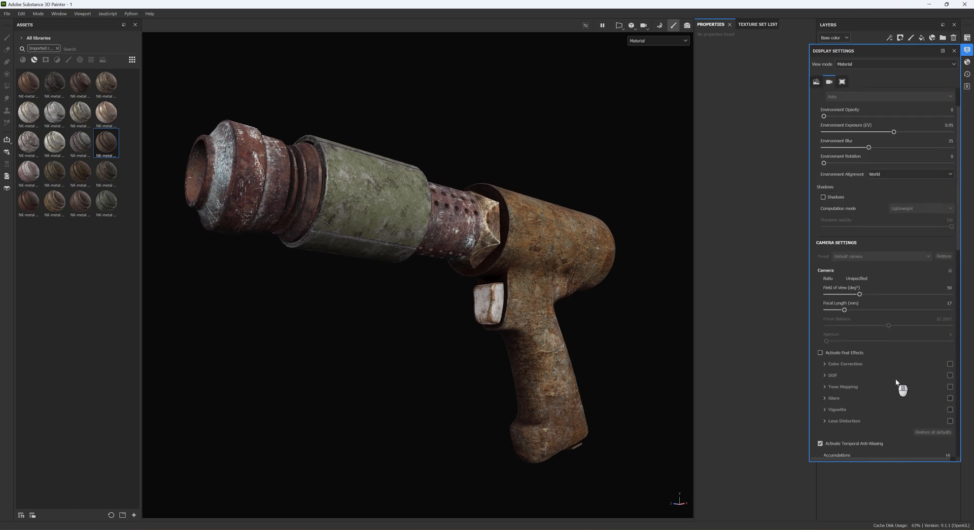
pyautogui.click(967, 50)
# - Toggle the NK-dirt color 02 and NK-damage 01 layers off and on to compare their effect on the body
pyautogui.scroll(4, 551, 299)
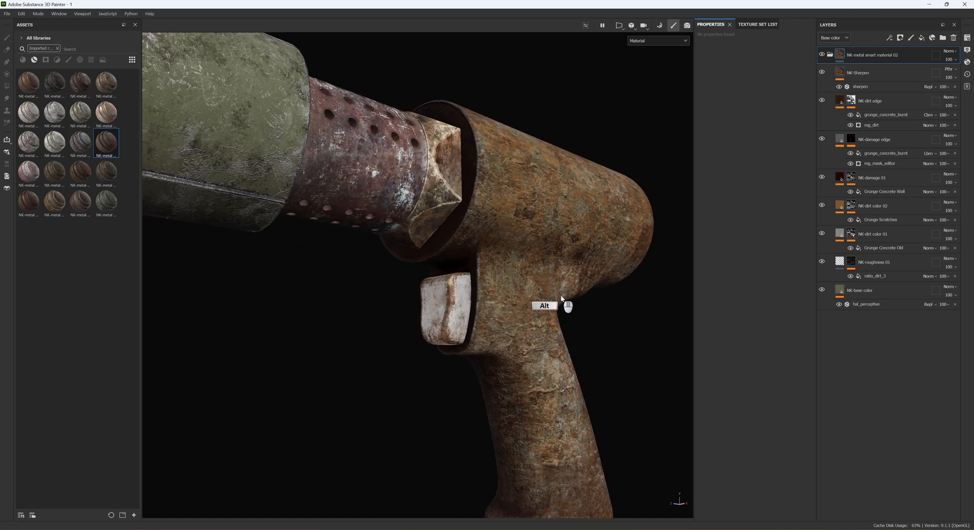
pyautogui.scroll(2, 543, 249)
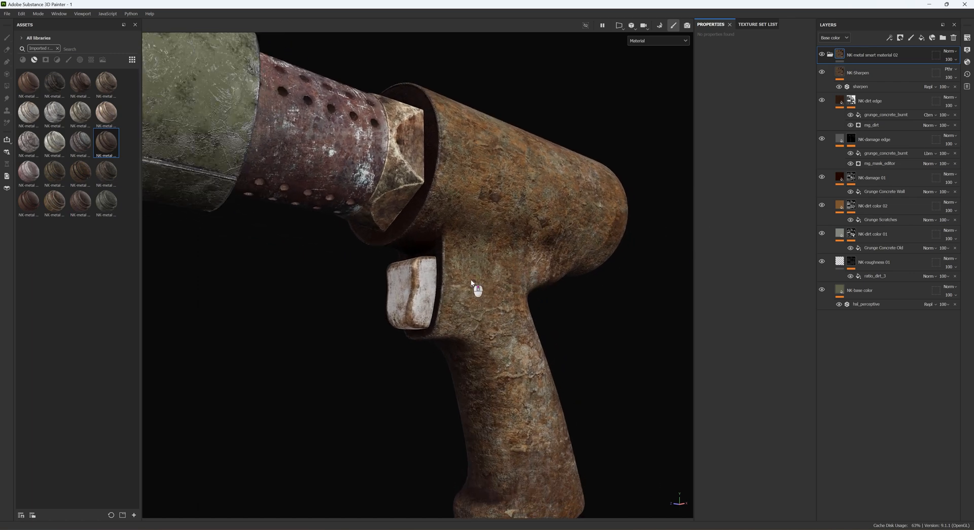
pyautogui.click(822, 206)
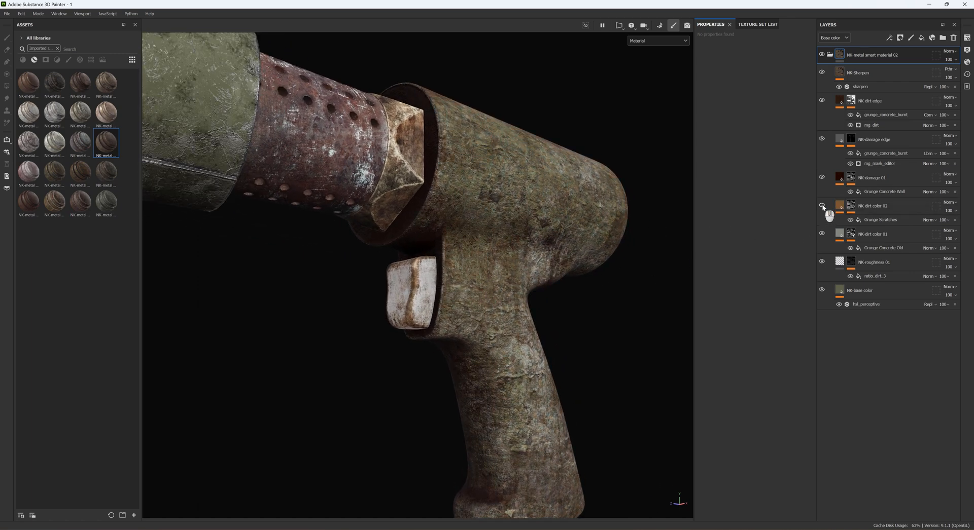
pyautogui.click(822, 205)
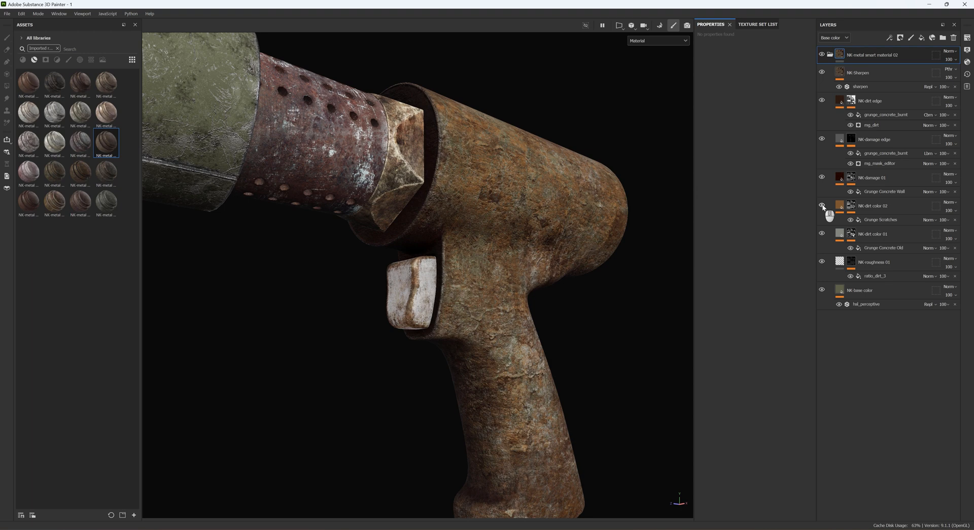
pyautogui.click(821, 177)
pyautogui.click(822, 177)
# - Set the Height Position of the NK-damage 01 fill's material to 0.41 in its technical parameters
pyautogui.click(839, 178)
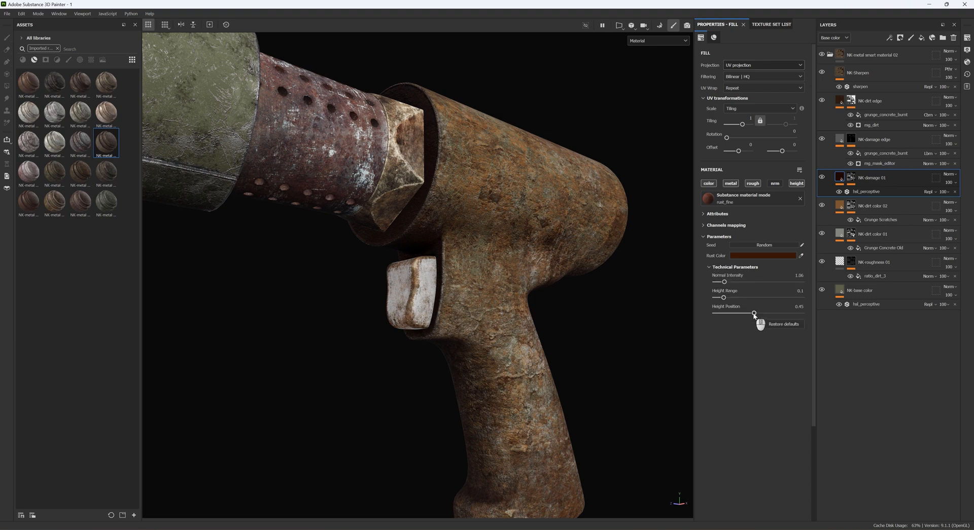
pyautogui.moveTo(748, 315); pyautogui.dragTo(748, 315)
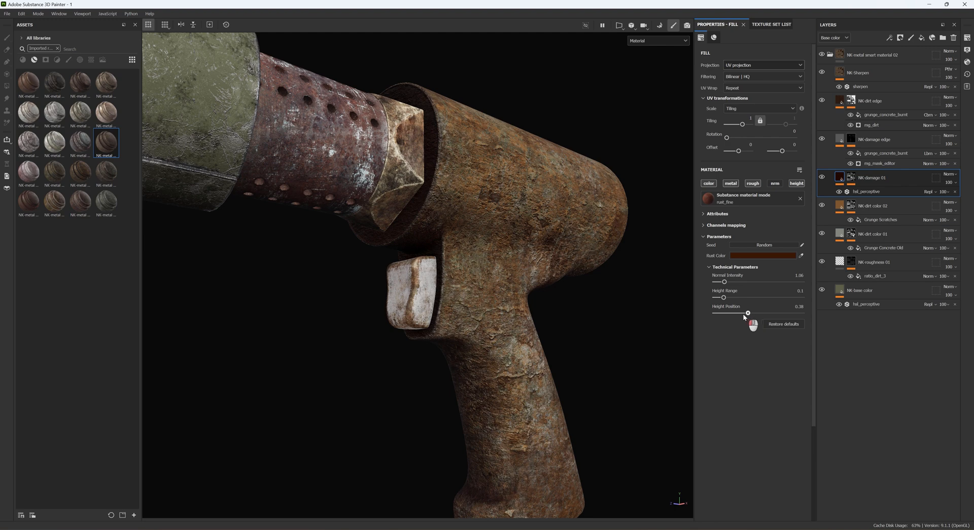
pyautogui.click(728, 317)
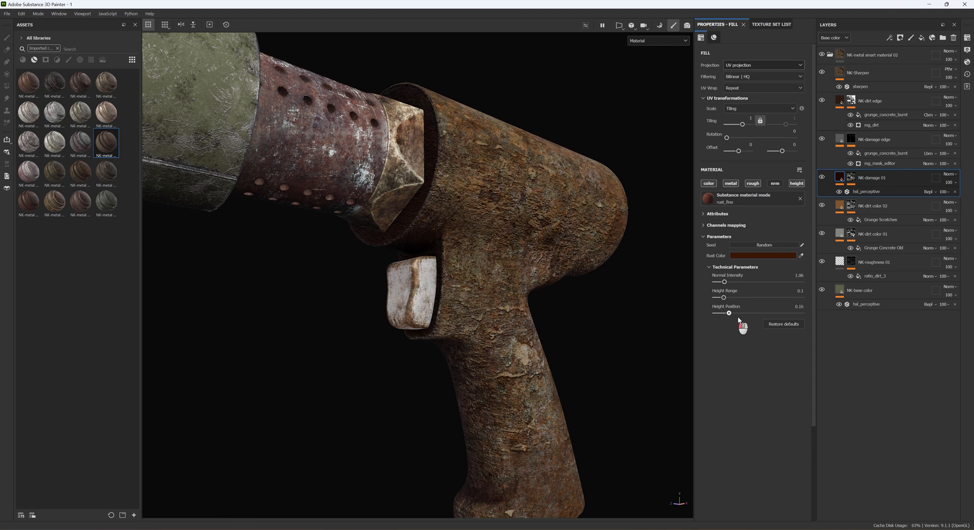
pyautogui.click(785, 317)
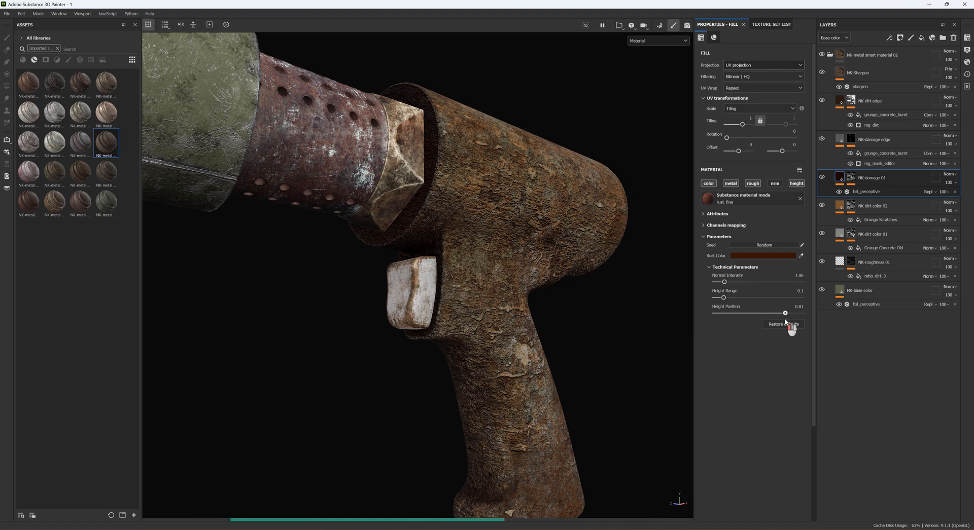
pyautogui.click(751, 318)
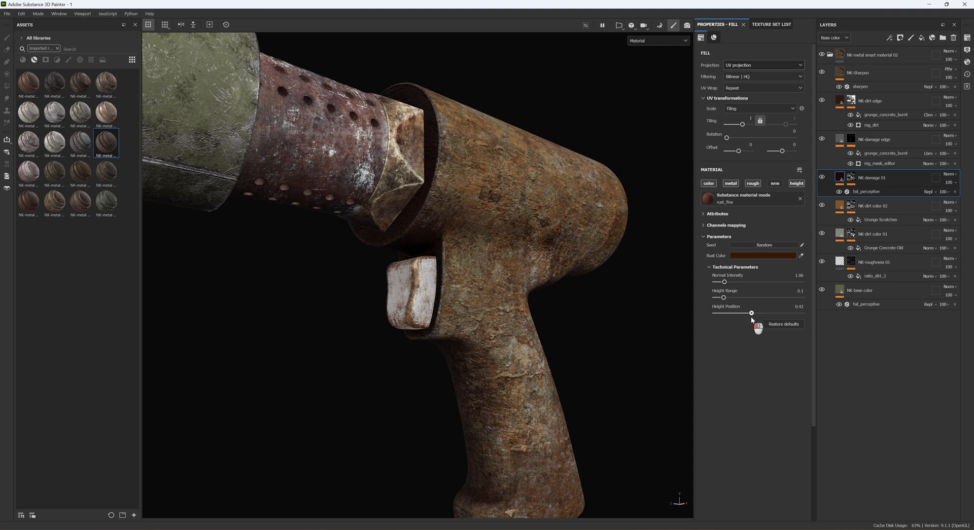
pyautogui.scroll(-4, 505, 278)
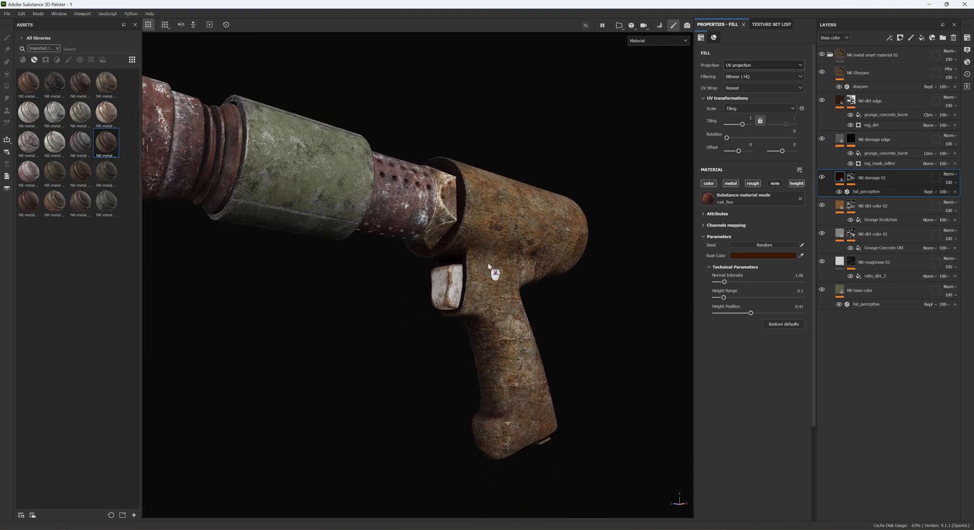
pyautogui.keyDown('alt'); pyautogui.moveTo(466, 266); pyautogui.dragTo(470, 266, button='middle'); pyautogui.keyUp('alt')
pyautogui.keyDown('alt'); pyautogui.moveTo(473, 266); pyautogui.dragTo(484, 327); pyautogui.keyUp('alt')
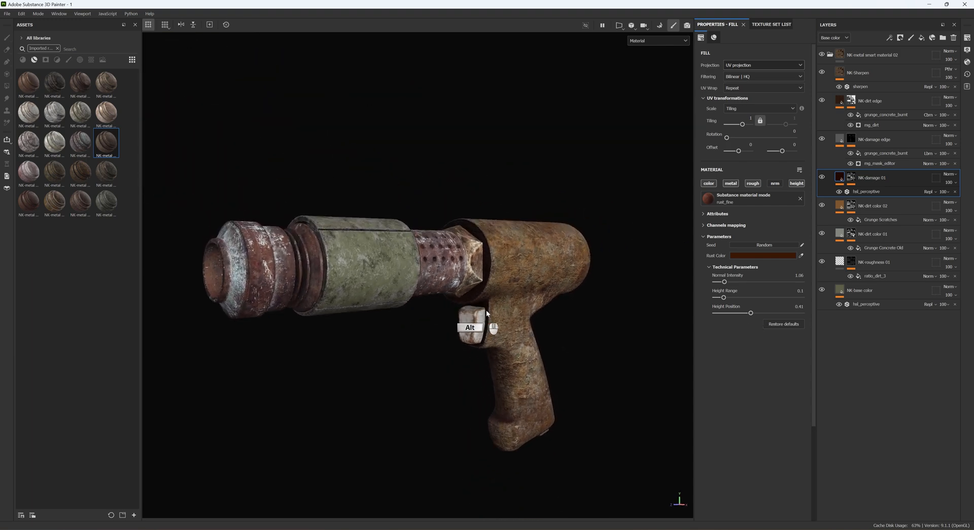
# - Select texture set 2 for the joint piece and show the fill properties of its NK-rust 02 layer
pyautogui.scroll(5, 479, 259)
pyautogui.scroll(3, 479, 260)
pyautogui.keyDown('alt'); pyautogui.moveTo(462, 296); pyautogui.dragTo(425, 337); pyautogui.keyUp('alt')
pyautogui.keyDown('alt'); pyautogui.moveTo(430, 332); pyautogui.dragTo(562, 215); pyautogui.keyUp('alt')
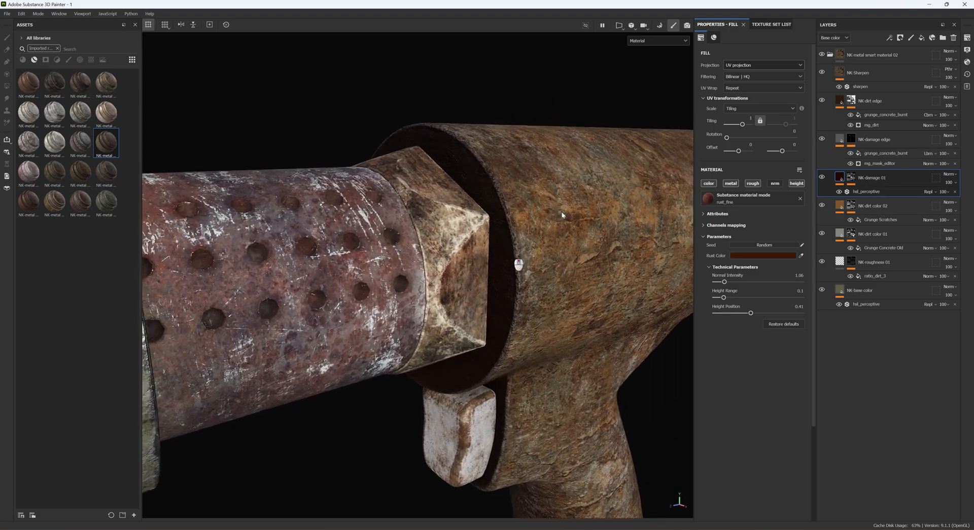
pyautogui.click(768, 24)
pyautogui.click(706, 64)
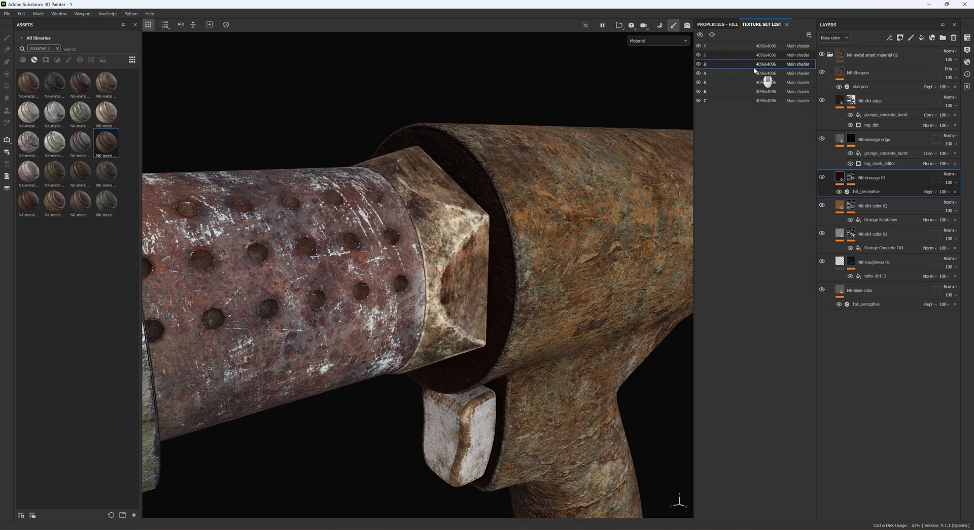
pyautogui.click(715, 55)
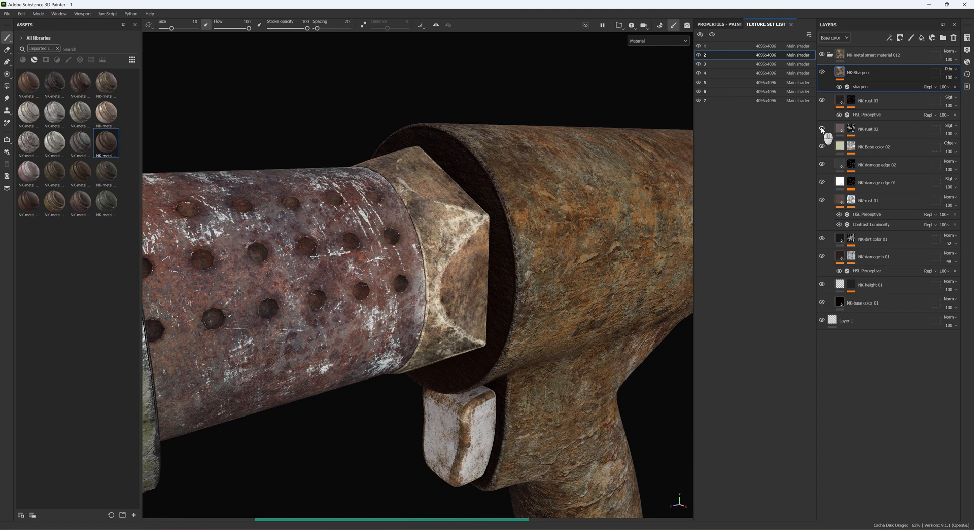
pyautogui.click(838, 130)
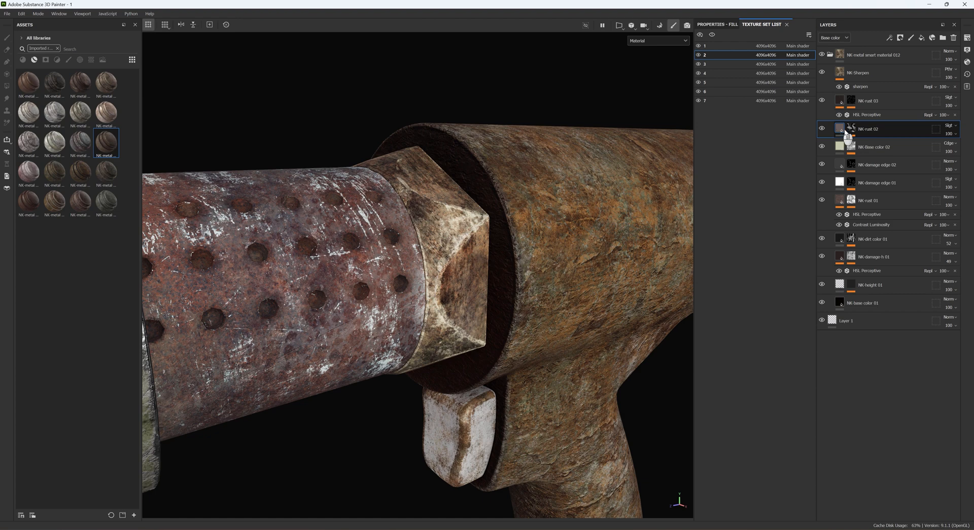
pyautogui.click(725, 25)
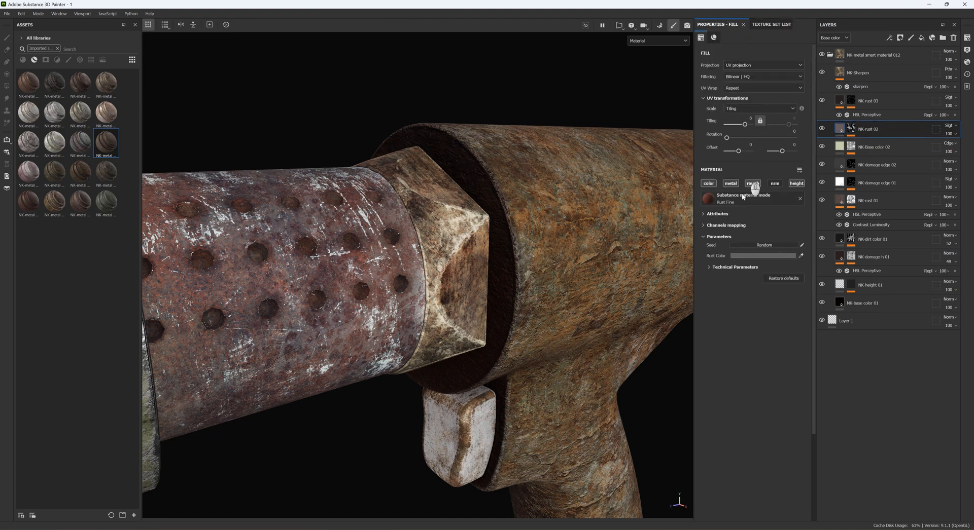
# - Set the Height Position of the NK-rust 02 fill's Rust Fine material to 0.35 in its technical parameters
pyautogui.click(711, 267)
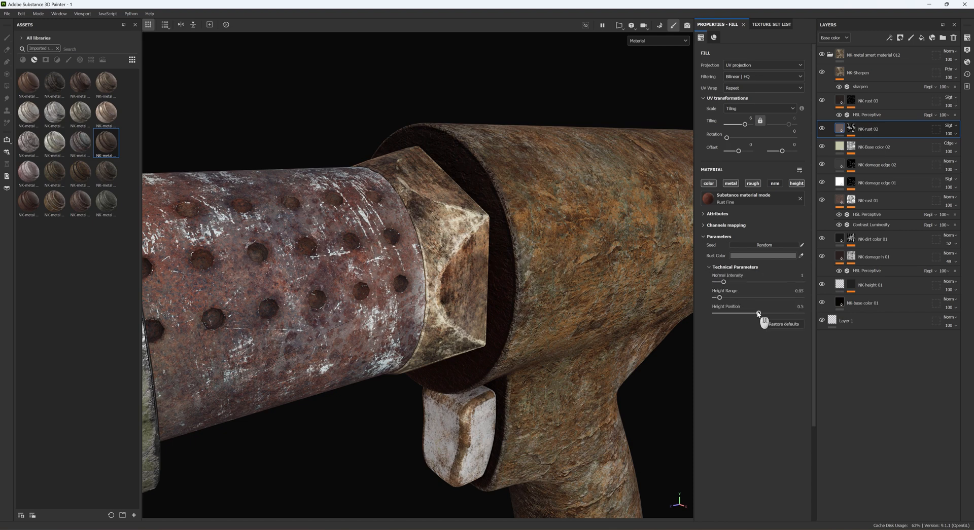
pyautogui.moveTo(754, 314); pyautogui.dragTo(749, 315)
pyautogui.scroll(3, 476, 294)
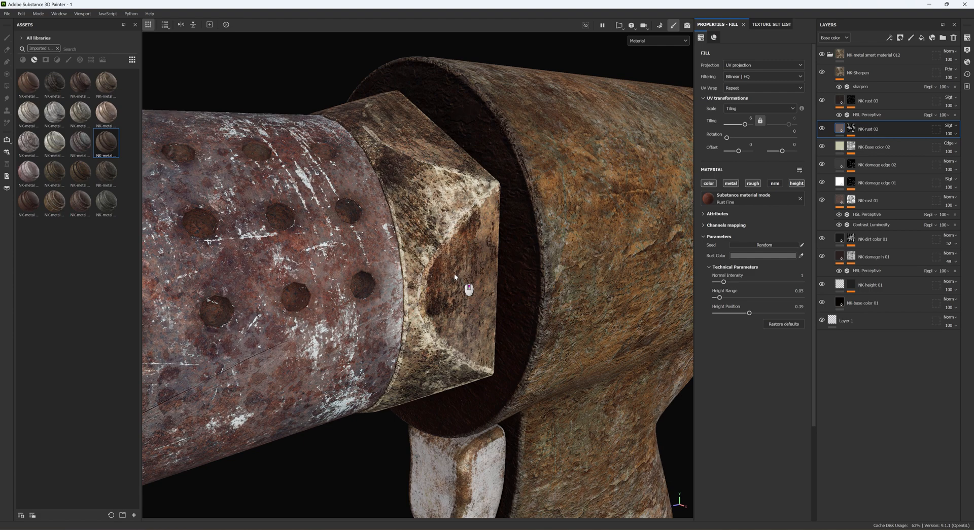
pyautogui.scroll(2, 454, 274)
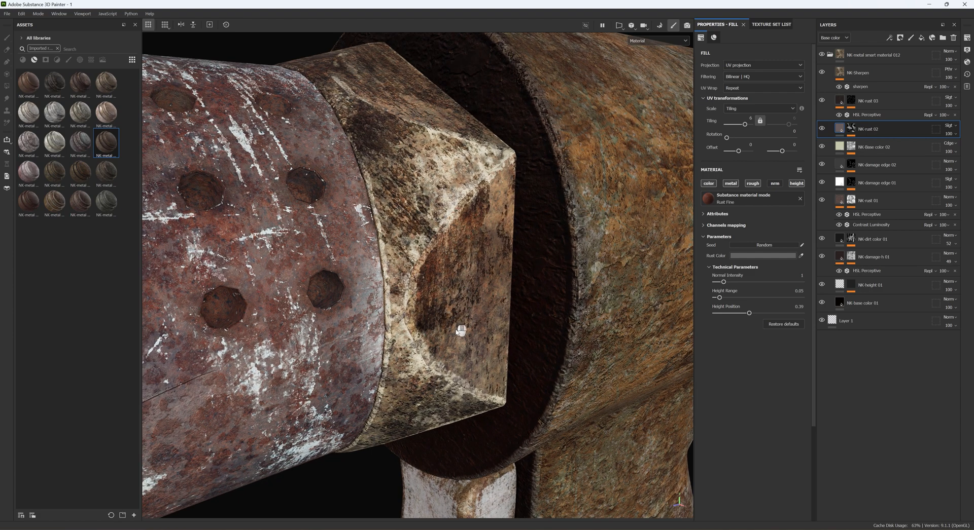
pyautogui.scroll(2, 453, 319)
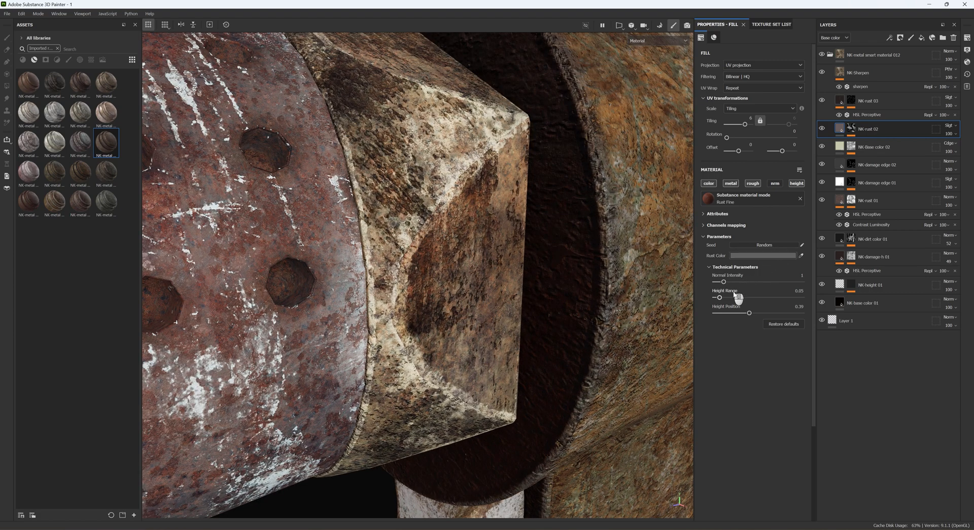
pyautogui.moveTo(749, 314); pyautogui.dragTo(733, 314)
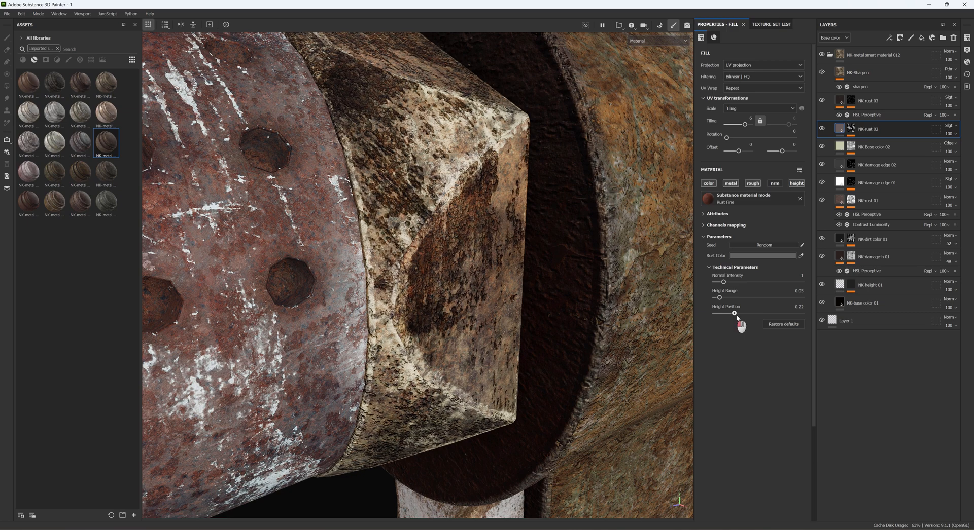
pyautogui.moveTo(734, 314); pyautogui.dragTo(767, 314)
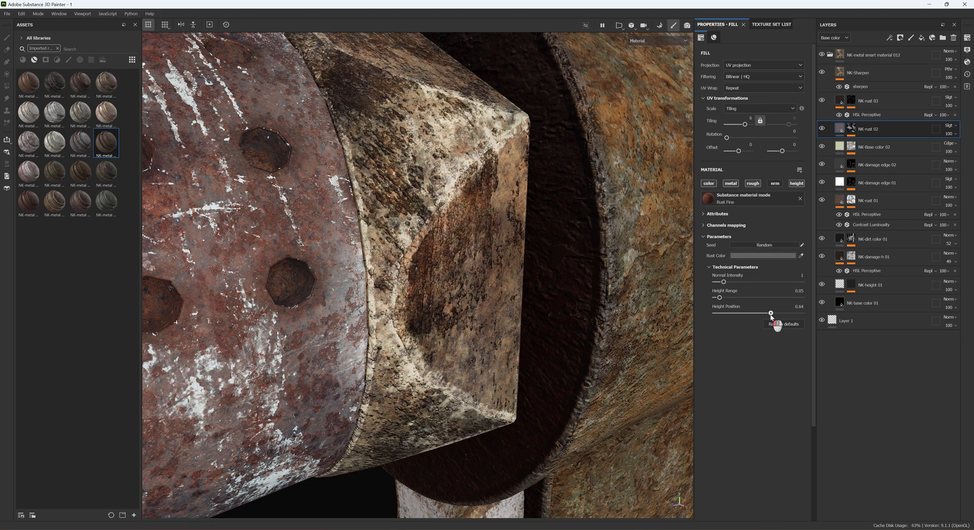
pyautogui.moveTo(746, 318); pyautogui.dragTo(745, 317)
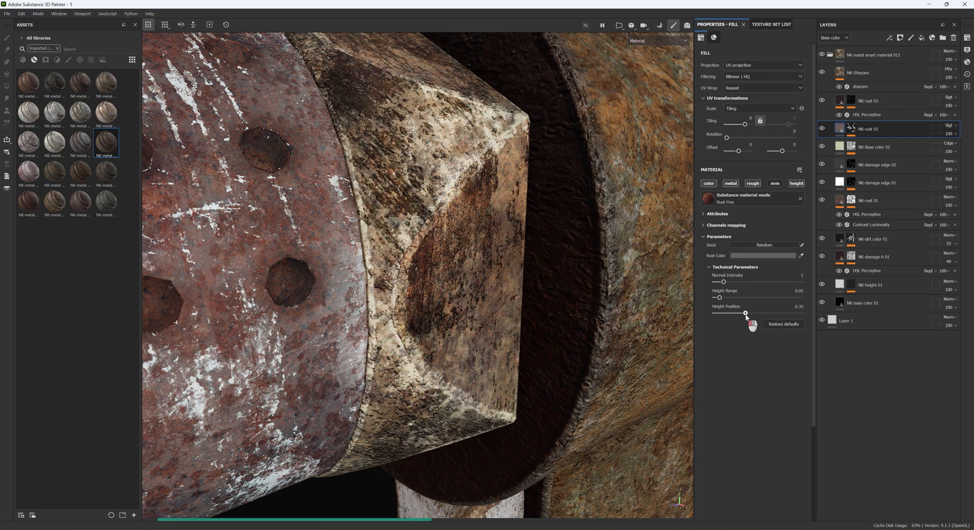
# - Examine the blaster as a whole and the ridged rings between the barrel's front and the green sleeve
pyautogui.scroll(-3, 470, 243)
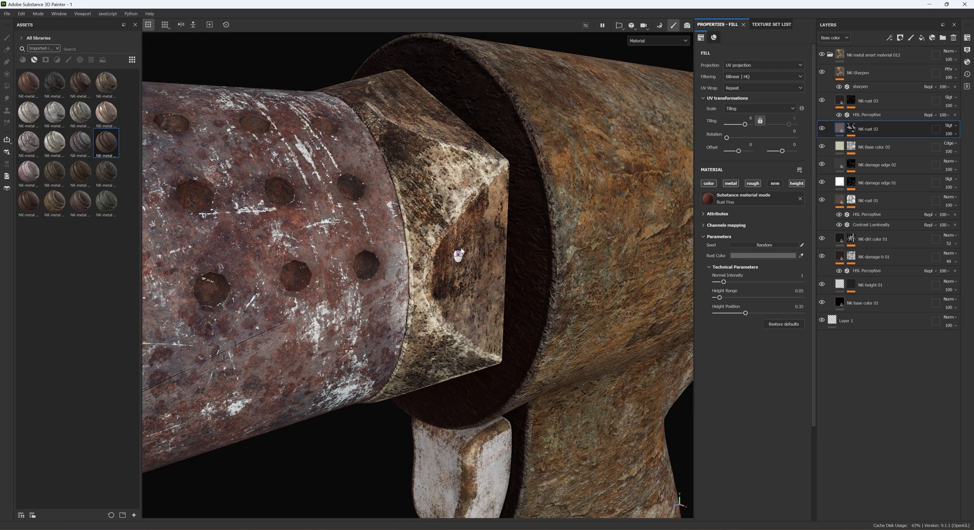
pyautogui.scroll(-10, 460, 251)
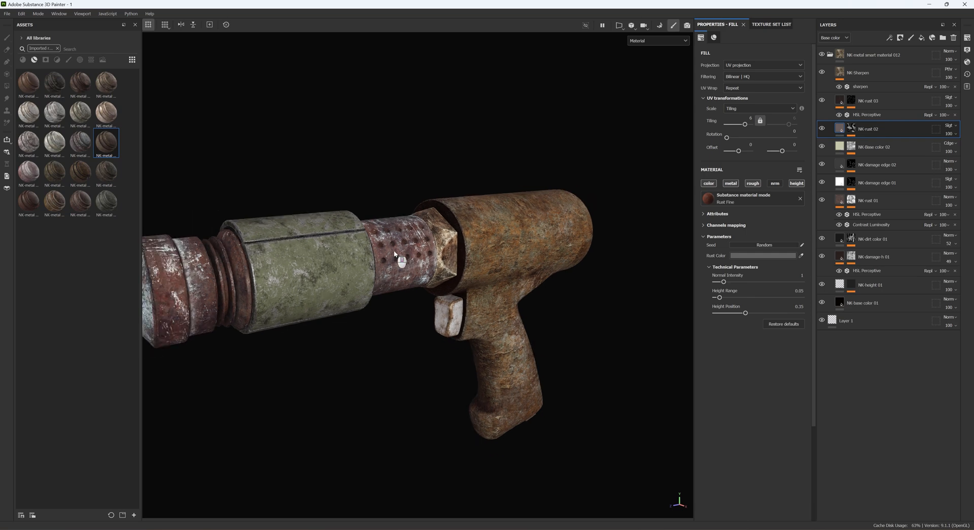
pyautogui.scroll(-2, 393, 253)
pyautogui.keyDown('alt'); pyautogui.moveTo(394, 253); pyautogui.dragTo(480, 238, button='middle'); pyautogui.keyUp('alt')
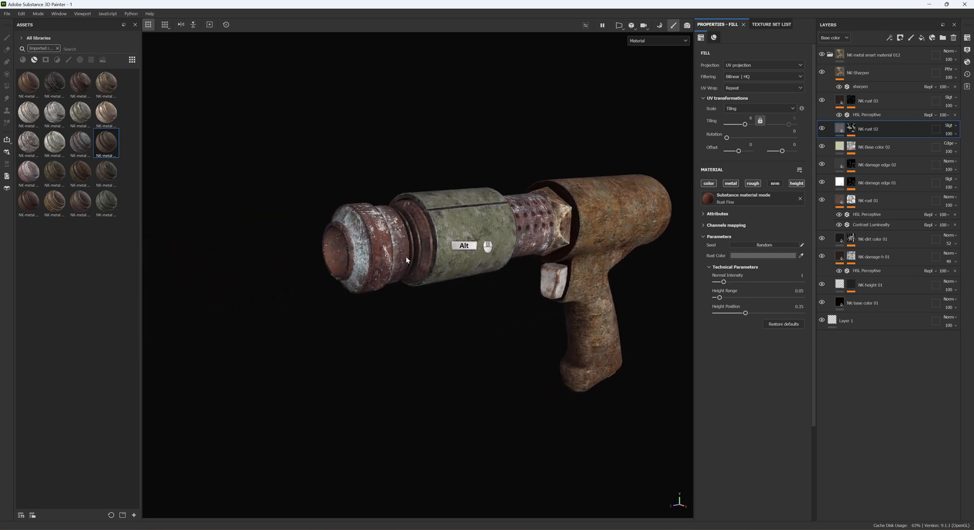
pyautogui.scroll(3, 428, 281)
pyautogui.scroll(4, 428, 282)
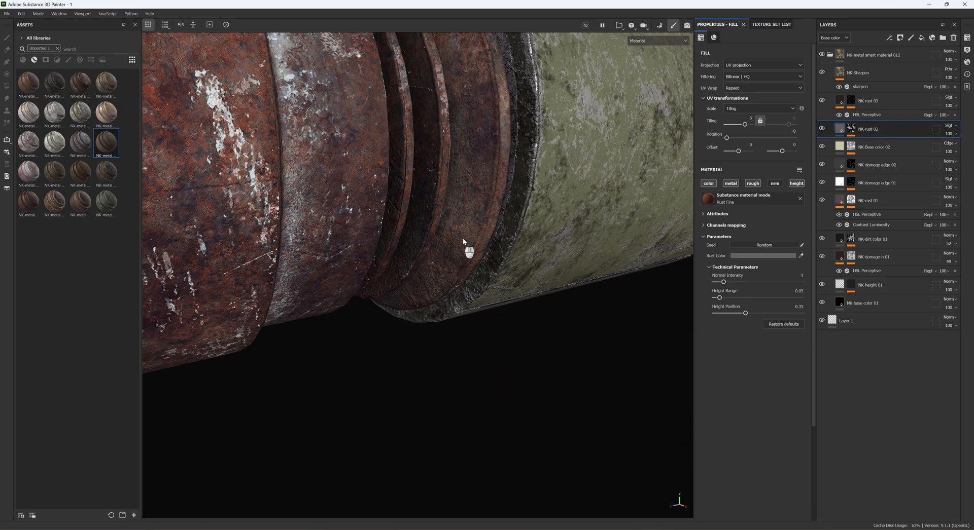
pyautogui.scroll(3, 463, 242)
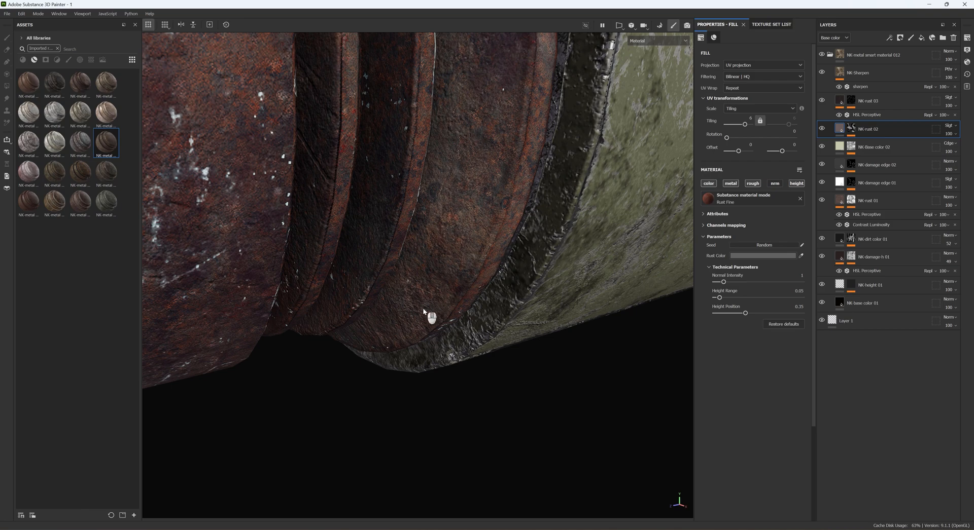
# - Check the general properties of texture set 2, including its shader instance options
pyautogui.scroll(-8, 388, 261)
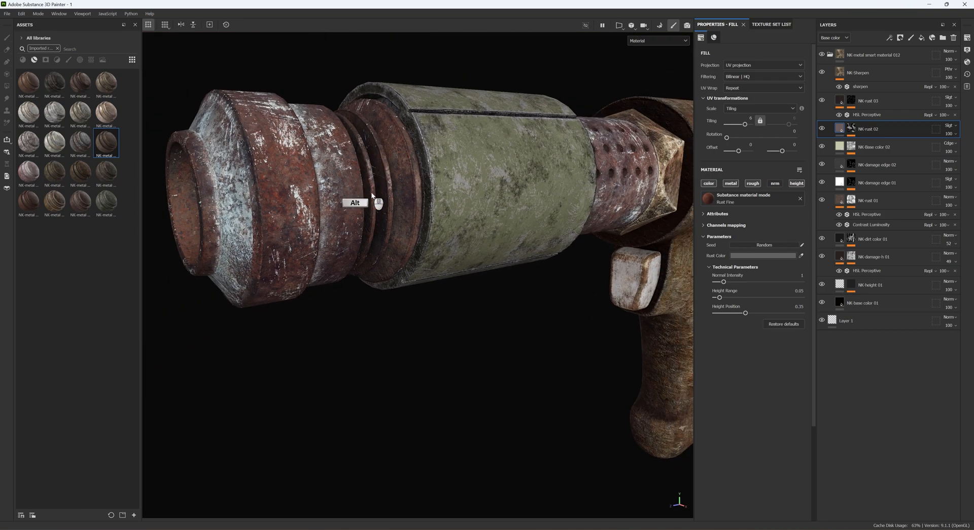
pyautogui.keyDown('alt'); pyautogui.moveTo(353, 219); pyautogui.dragTo(326, 240, button='middle'); pyautogui.keyUp('alt')
pyautogui.scroll(-2, 327, 240)
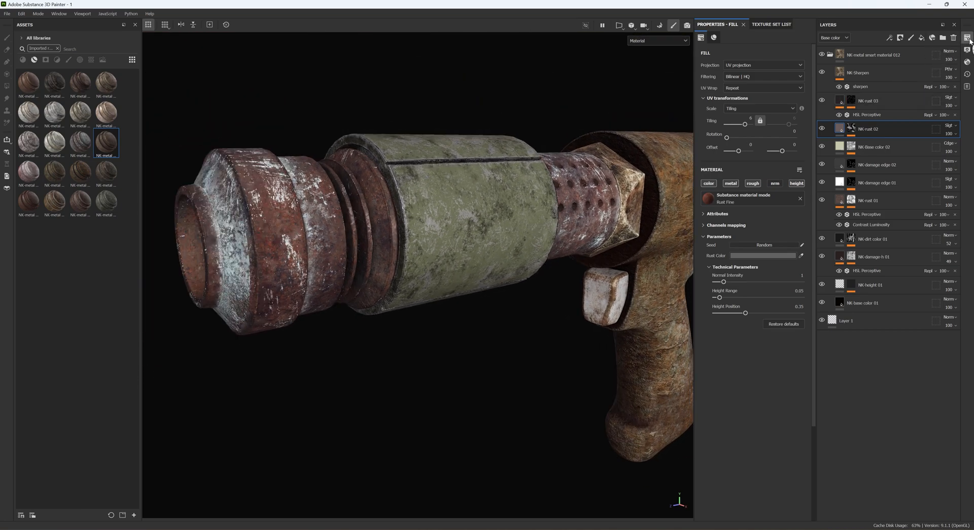
pyautogui.click(966, 38)
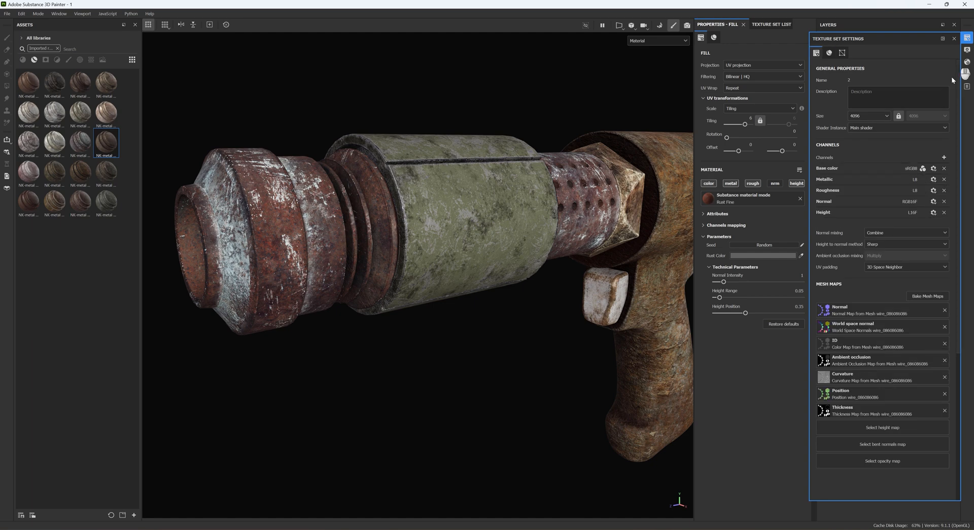
pyautogui.click(877, 130)
pyautogui.click(882, 137)
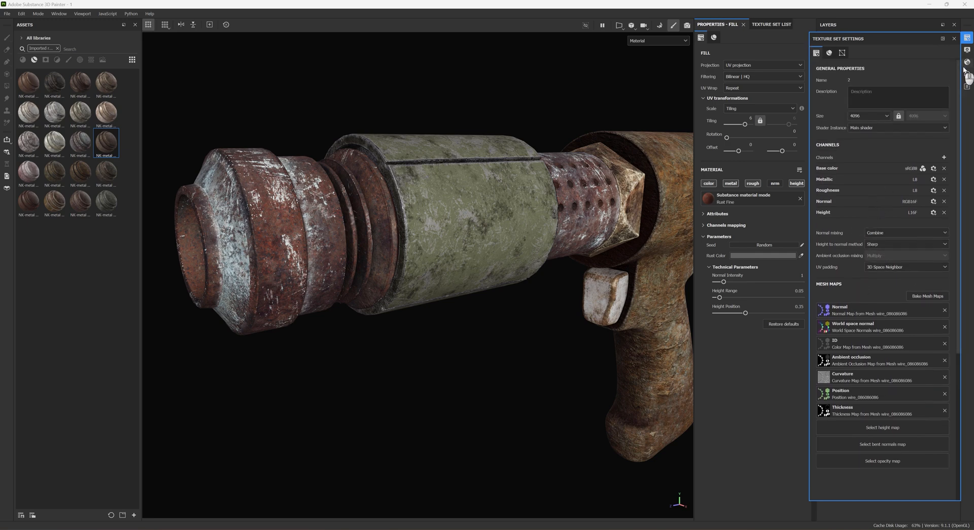
# - Set the viewport's Anisotropic Filtering to Very High (16spp) in the display settings
pyautogui.click(966, 50)
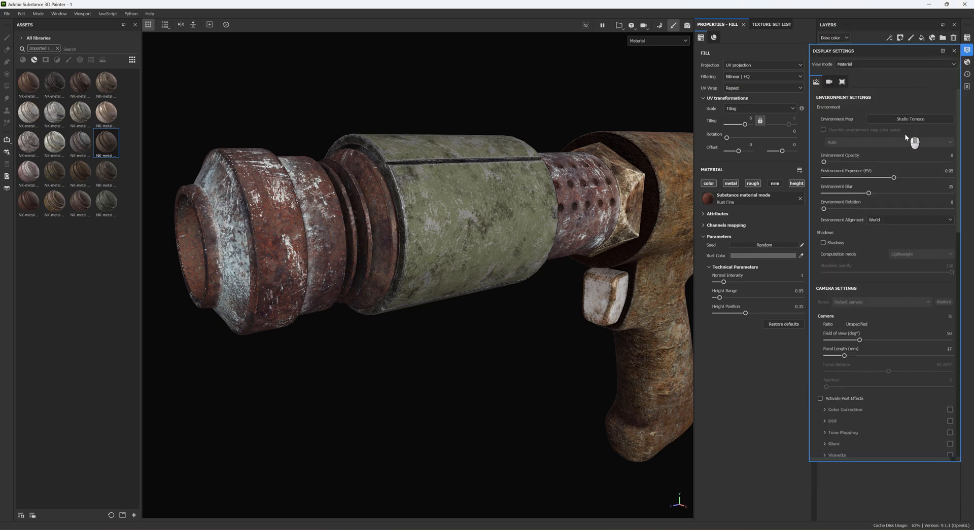
pyautogui.scroll(-10, 895, 325)
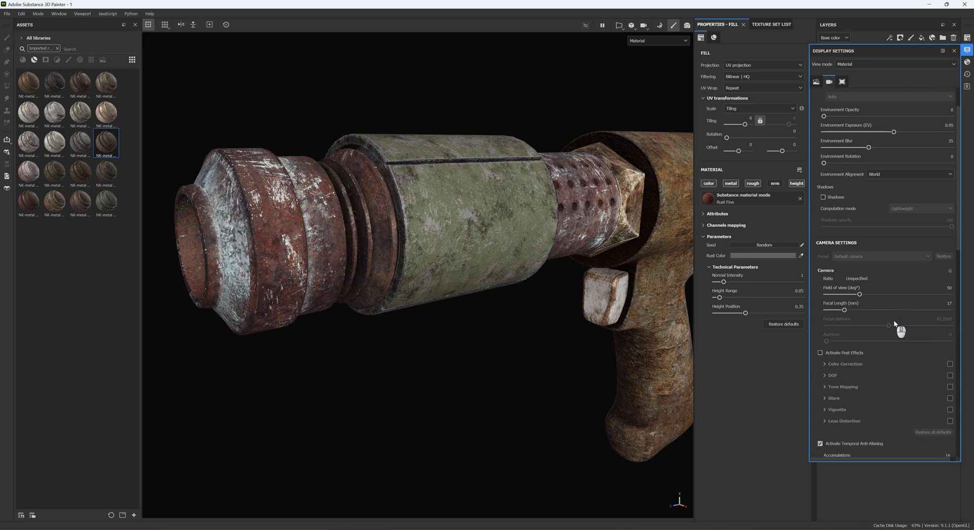
pyautogui.scroll(-3, 899, 338)
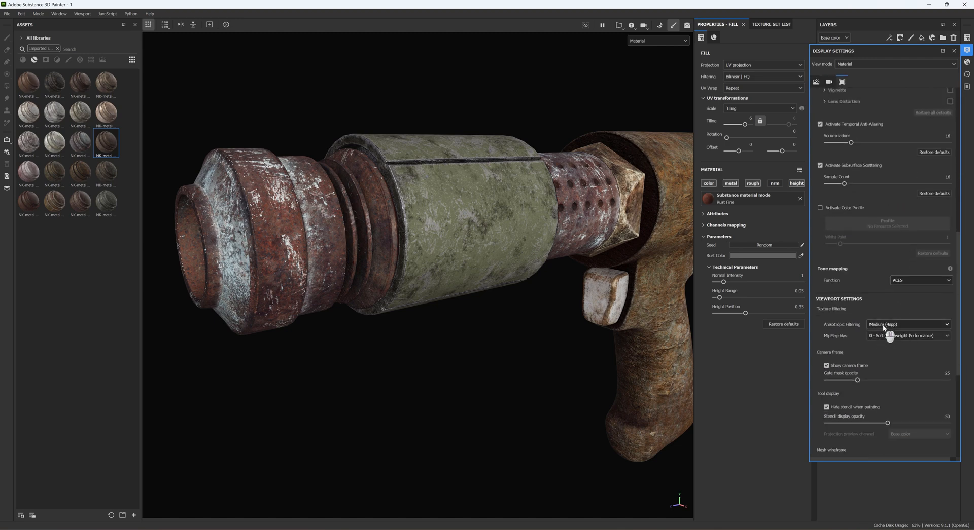
pyautogui.click(914, 325)
pyautogui.click(887, 365)
pyautogui.scroll(-9, 834, 336)
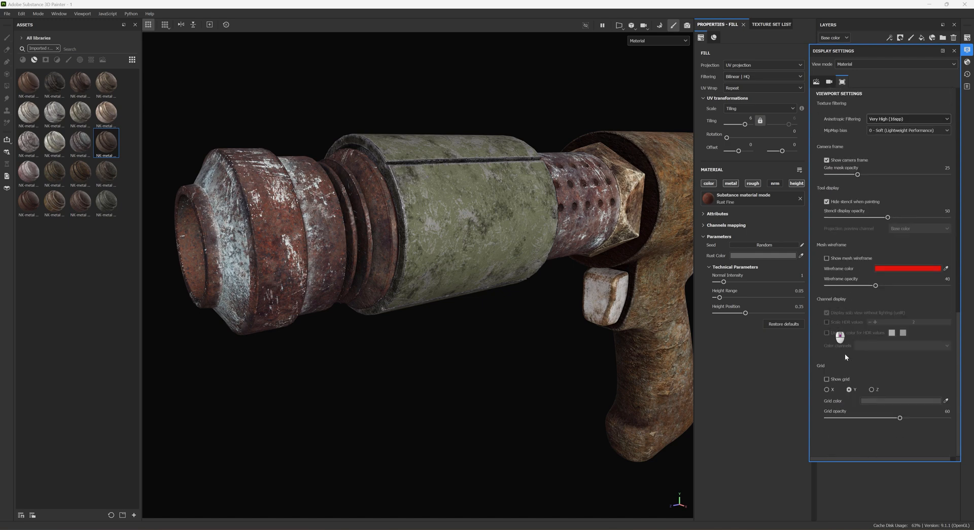
# - Set the viewport's MipMap bias to 3 - Very Sharp (Intensive Performance)
pyautogui.scroll(7, 887, 375)
pyautogui.click(938, 290)
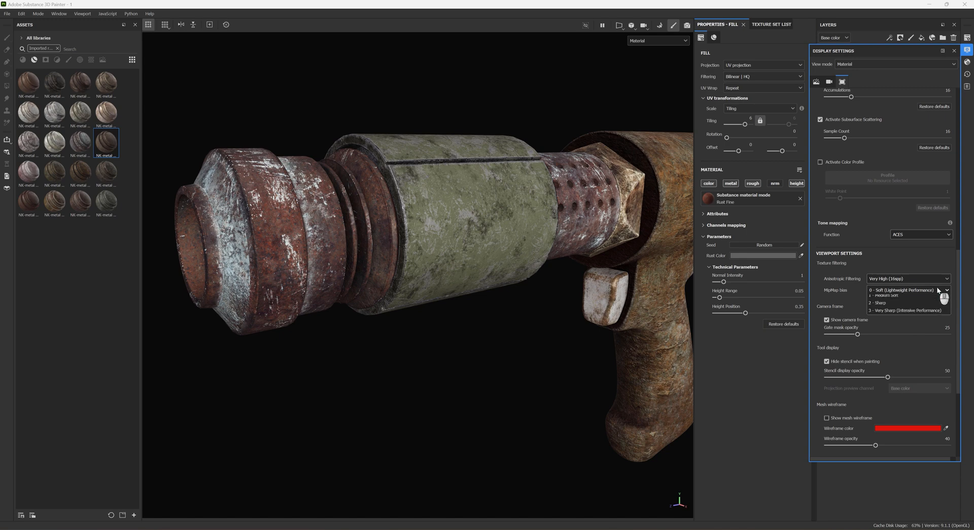
pyautogui.click(938, 290)
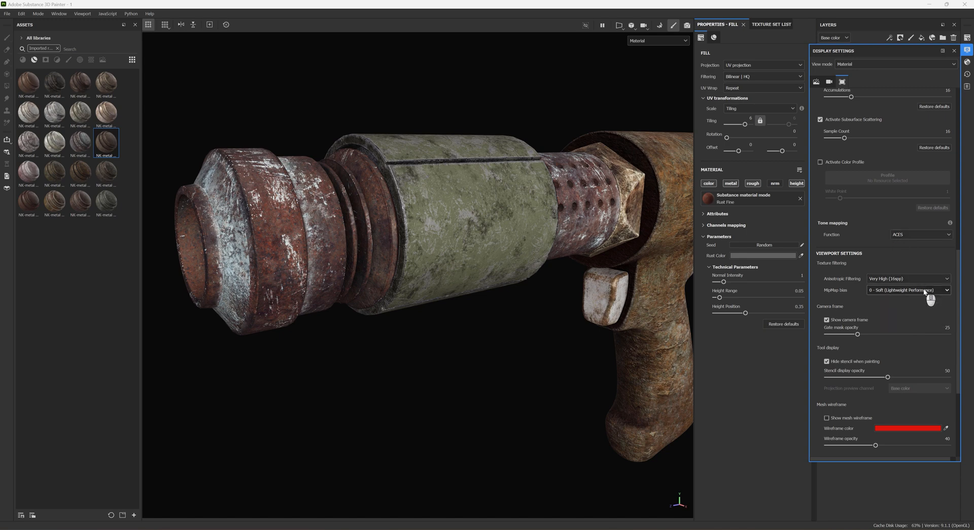
pyautogui.click(924, 290)
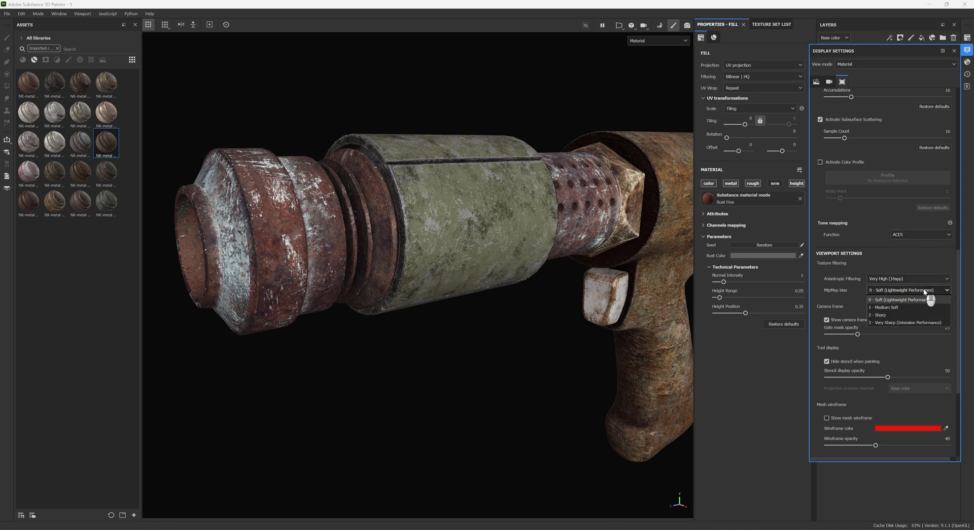
pyautogui.click(921, 323)
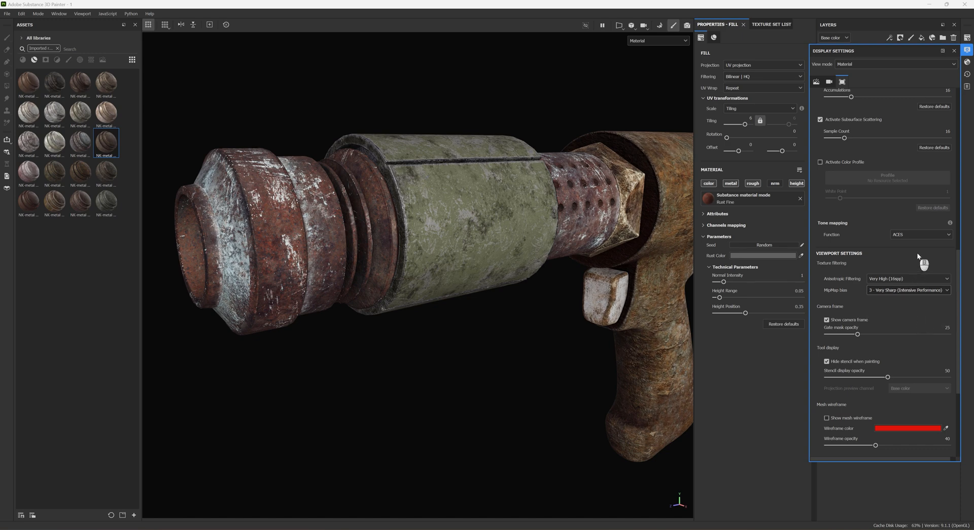
pyautogui.scroll(7, 917, 253)
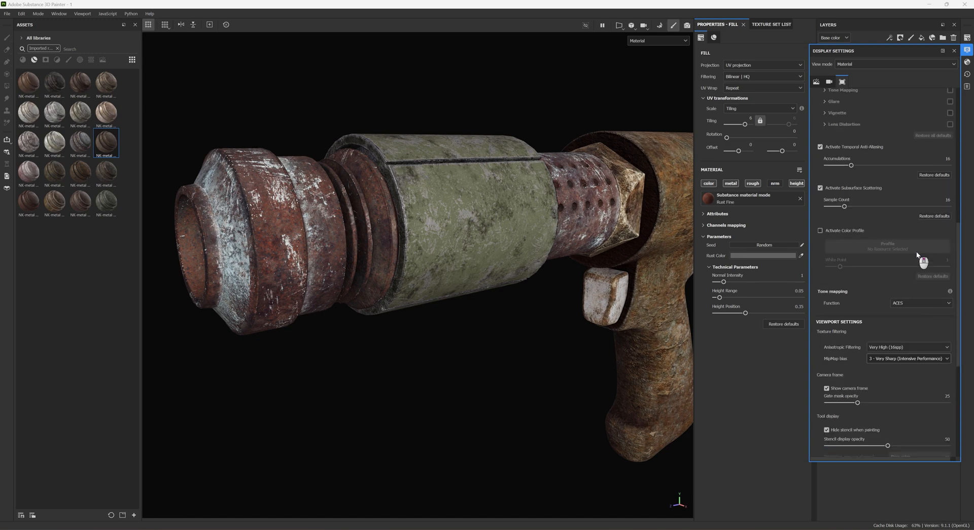
pyautogui.scroll(5, 877, 228)
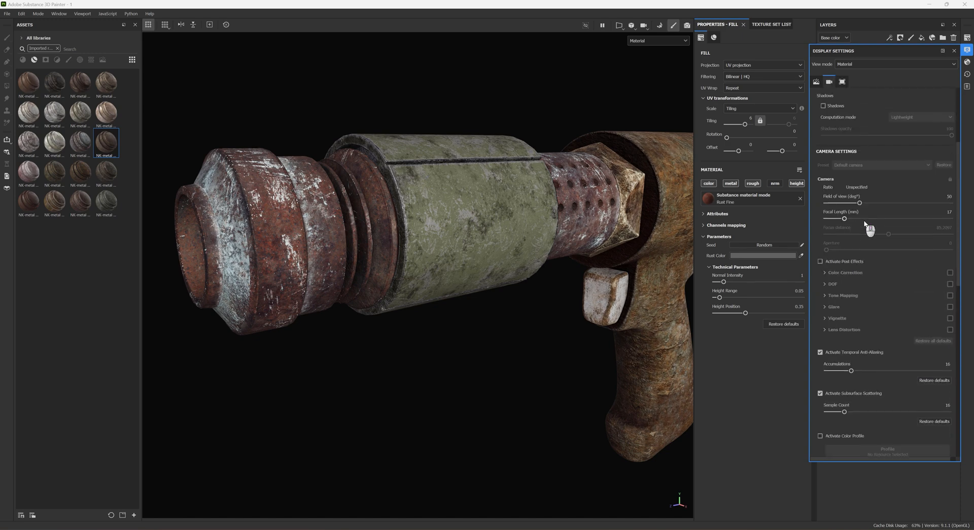
pyautogui.scroll(6, 872, 231)
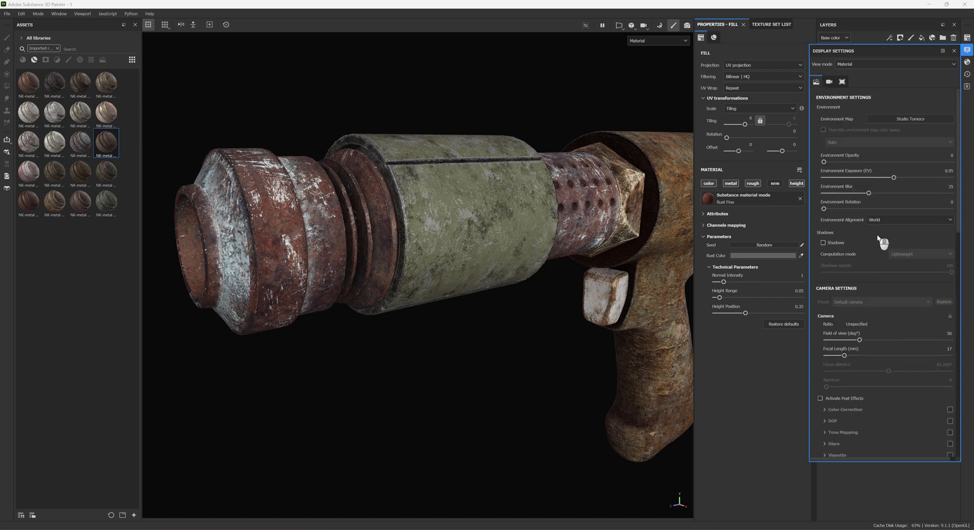
# - Set the Main shader's Specular quality to Very high (128 spp) in the shader settings
pyautogui.click(967, 62)
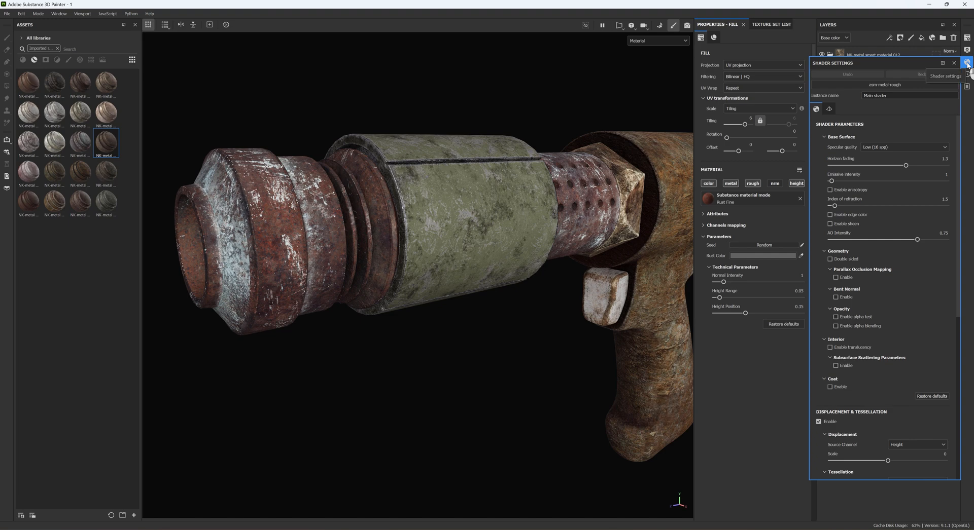
pyautogui.click(888, 147)
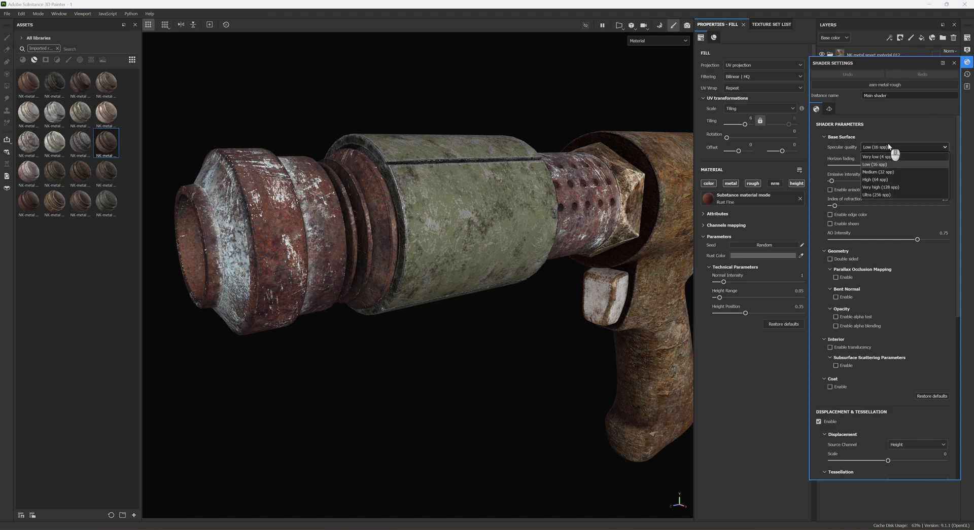
pyautogui.click(875, 188)
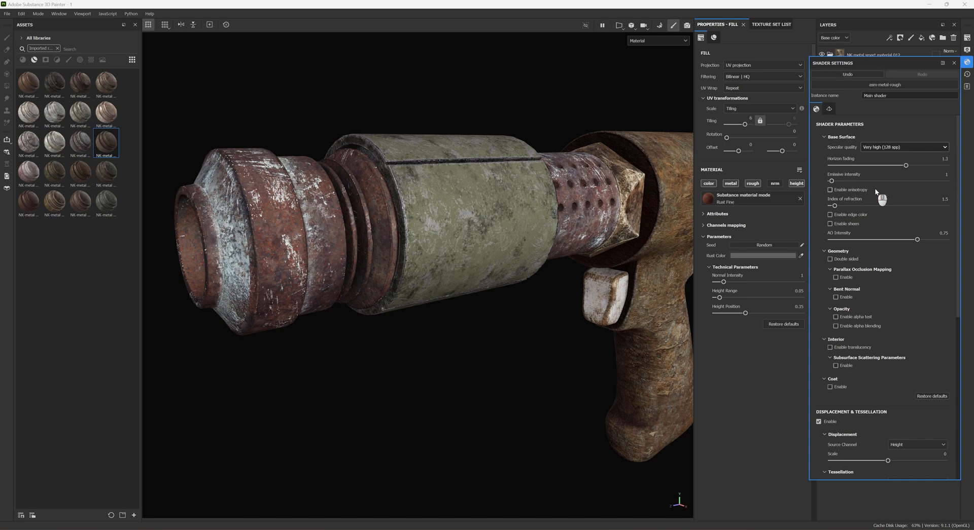
pyautogui.click(967, 63)
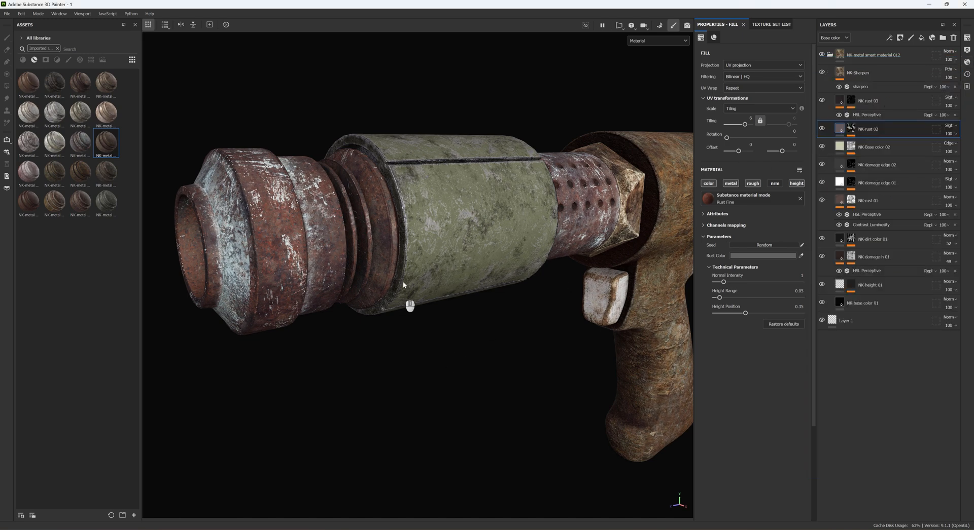
# - Examine the ridged rings beside the green sleeve up close, and the barrel from a wider angle
pyautogui.scroll(10, 401, 281)
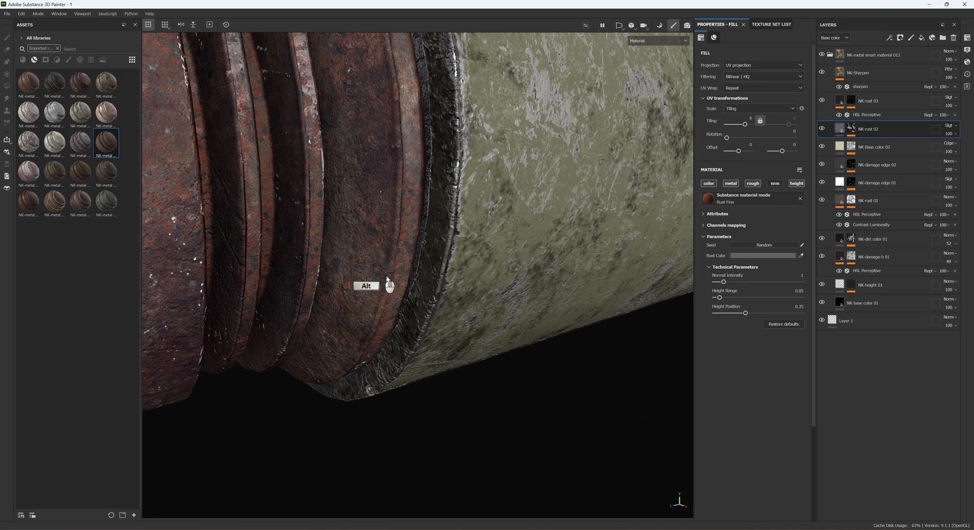
pyautogui.keyDown('alt'); pyautogui.moveTo(386, 278); pyautogui.dragTo(452, 310, button='middle'); pyautogui.keyUp('alt')
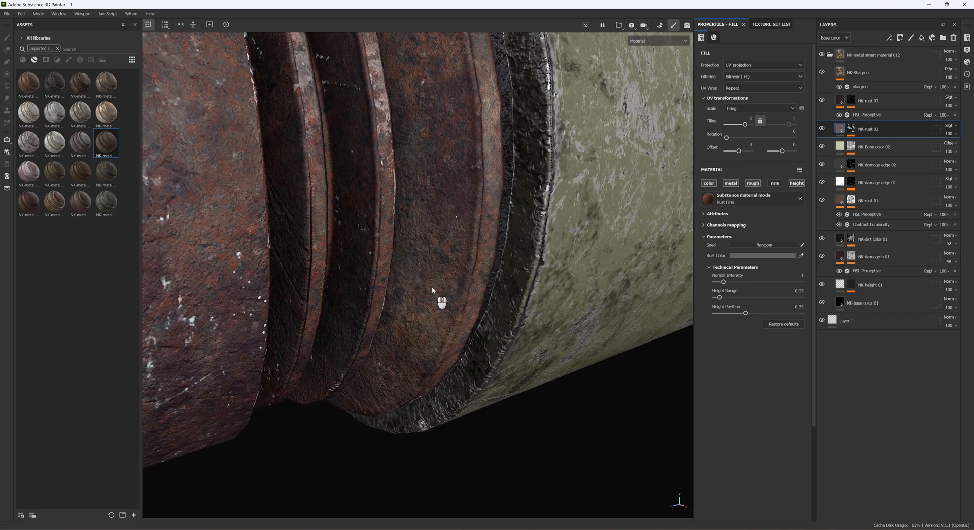
pyautogui.scroll(-8, 430, 309)
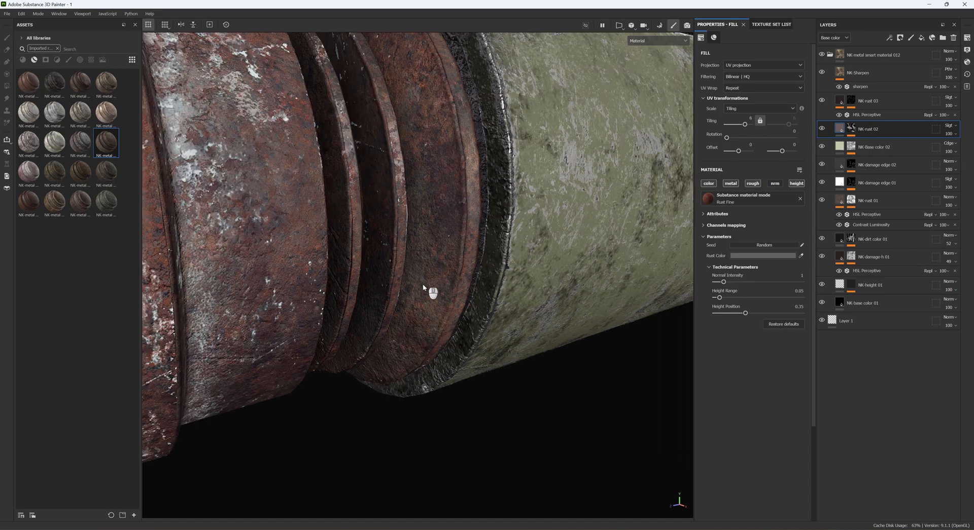
pyautogui.keyDown('alt'); pyautogui.moveTo(391, 305); pyautogui.dragTo(402, 303); pyautogui.keyUp('alt')
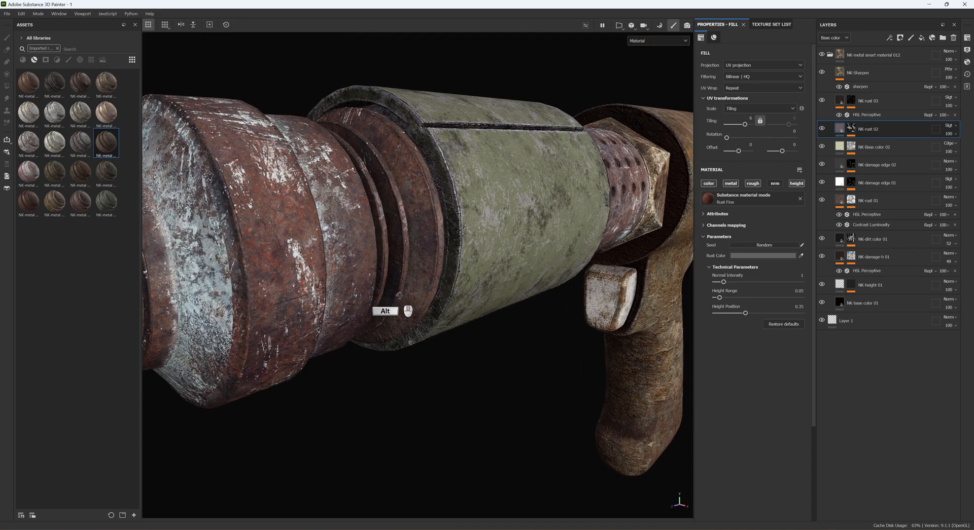
pyautogui.scroll(-4, 401, 286)
pyautogui.scroll(2, 390, 269)
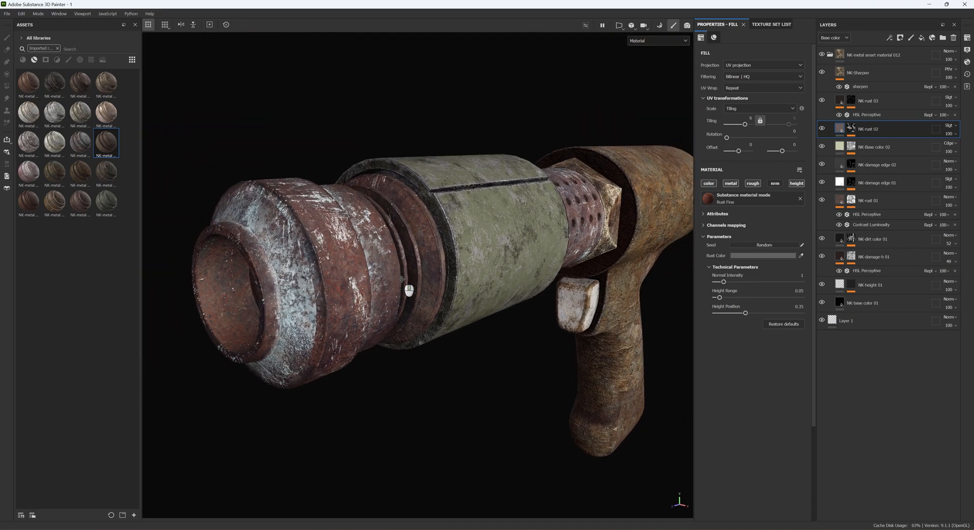
# - Examine the white trigger and rusty grip up close while rotating the environment lighting
pyautogui.keyDown('alt'); pyautogui.moveTo(426, 308); pyautogui.dragTo(405, 297); pyautogui.keyUp('alt')
pyautogui.keyDown('alt'); pyautogui.moveTo(609, 270); pyautogui.dragTo(345, 203, button='middle'); pyautogui.keyUp('alt')
pyautogui.scroll(6, 490, 301)
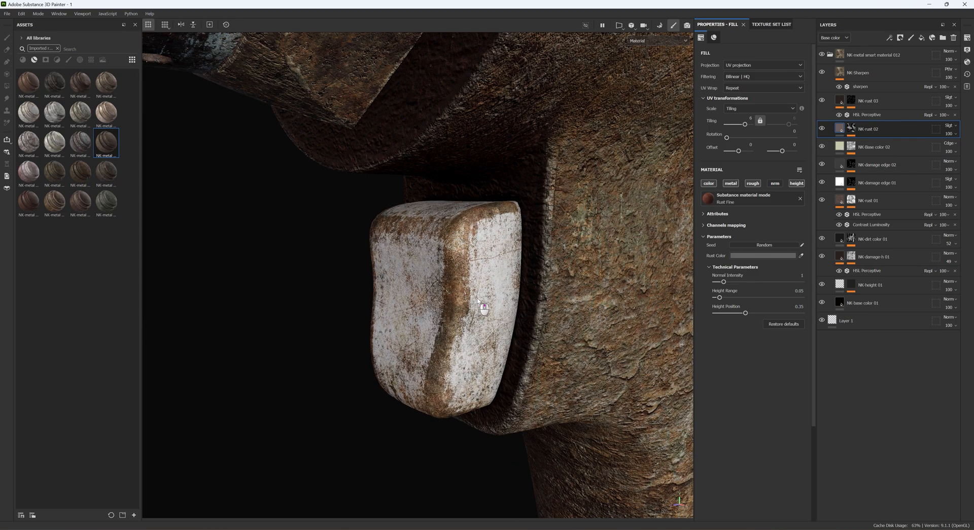
pyautogui.scroll(-8, 470, 297)
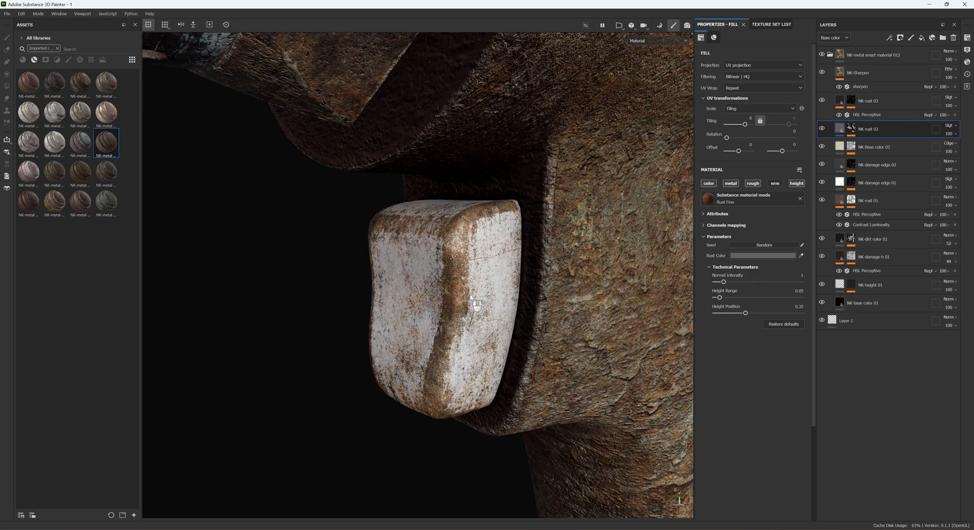
pyautogui.scroll(-5, 469, 295)
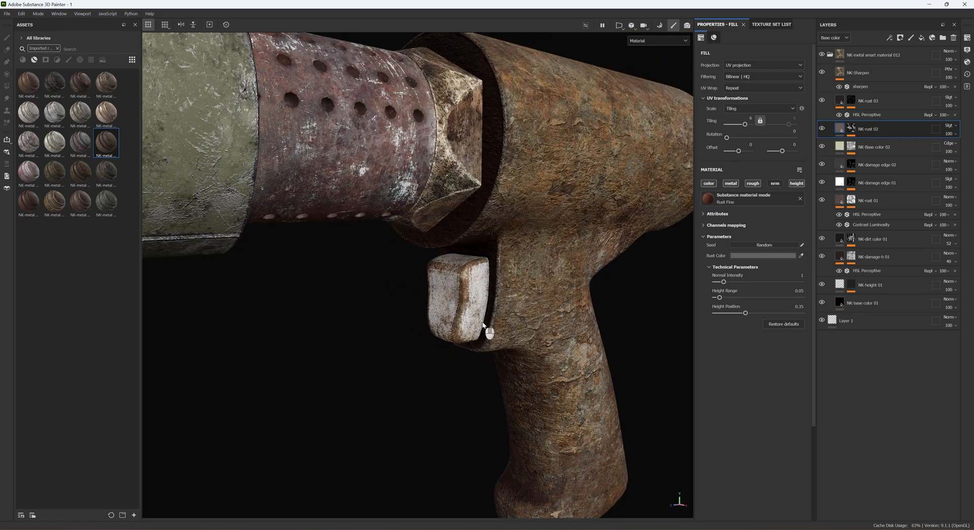
pyautogui.keyDown('shift'); pyautogui.moveTo(482, 323); pyautogui.dragTo(576, 352, button='right'); pyautogui.keyUp('shift')
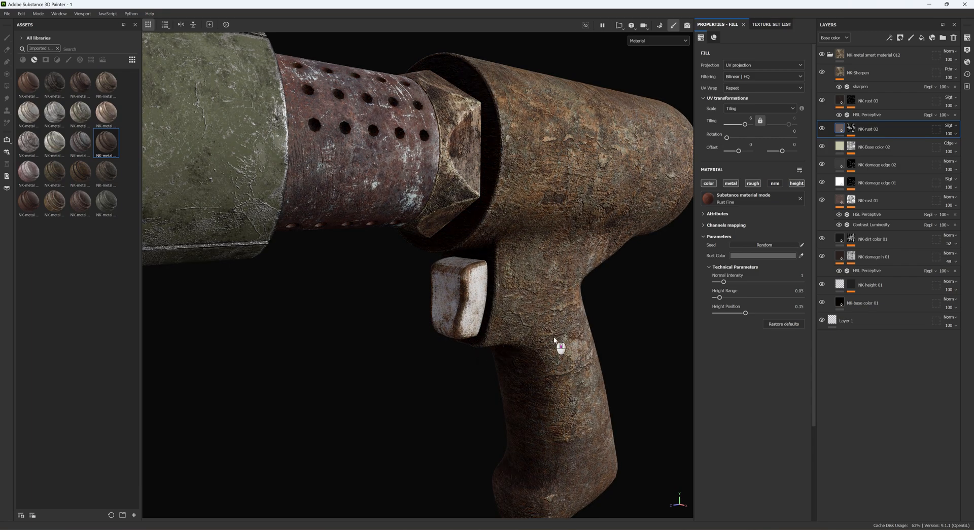
pyautogui.scroll(-3, 554, 338)
# - Rotate the environment lighting and examine the green sleeve, the perforated barrel section and the hexagonal nut up close
pyautogui.scroll(6, 463, 263)
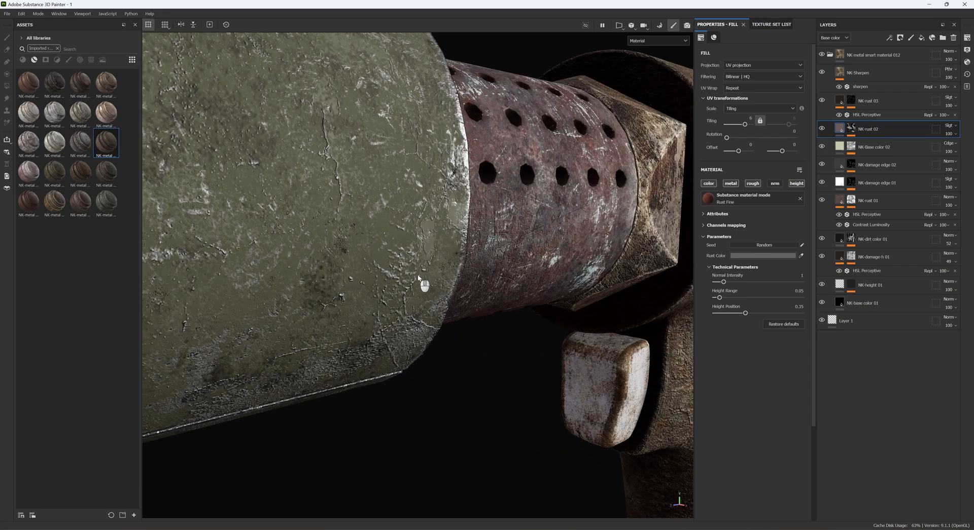
pyautogui.keyDown('shift'); pyautogui.moveTo(427, 283); pyautogui.dragTo(355, 285, button='right'); pyautogui.keyUp('shift')
pyautogui.scroll(-2, 432, 278)
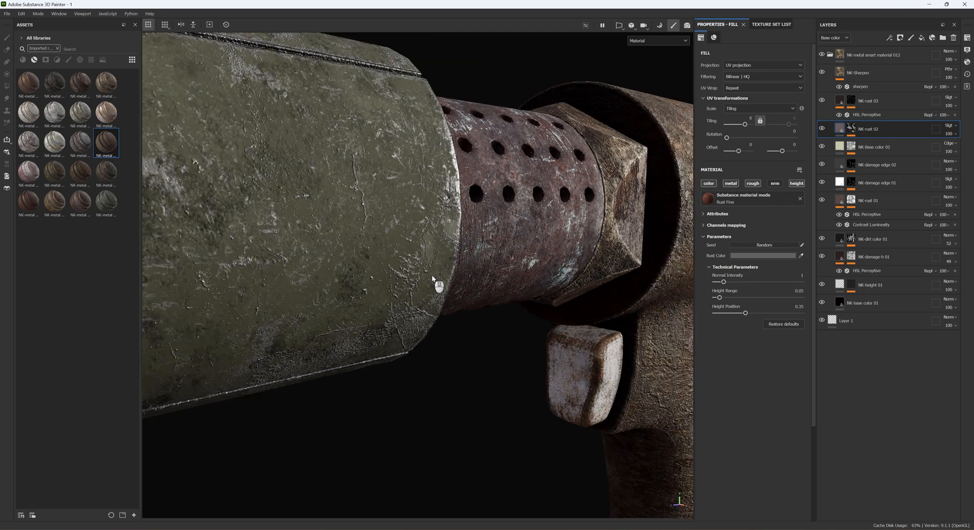
pyautogui.scroll(2, 530, 248)
pyautogui.scroll(2, 530, 249)
pyautogui.scroll(4, 475, 251)
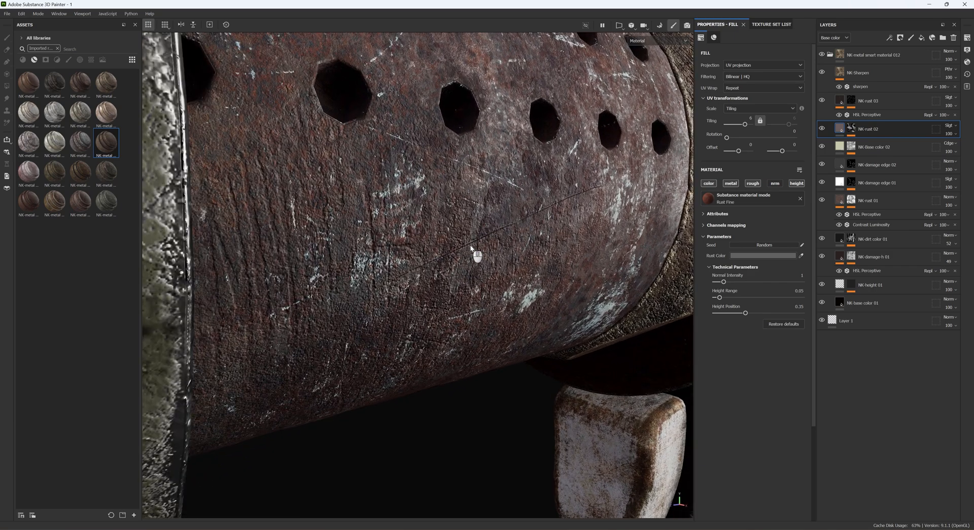
pyautogui.scroll(-1, 471, 248)
pyautogui.scroll(-5, 473, 253)
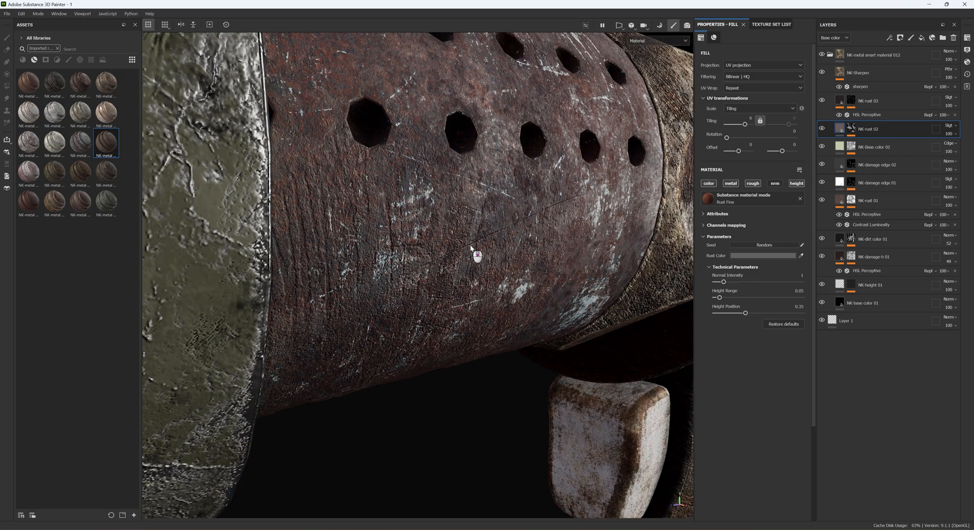
pyautogui.scroll(8, 628, 218)
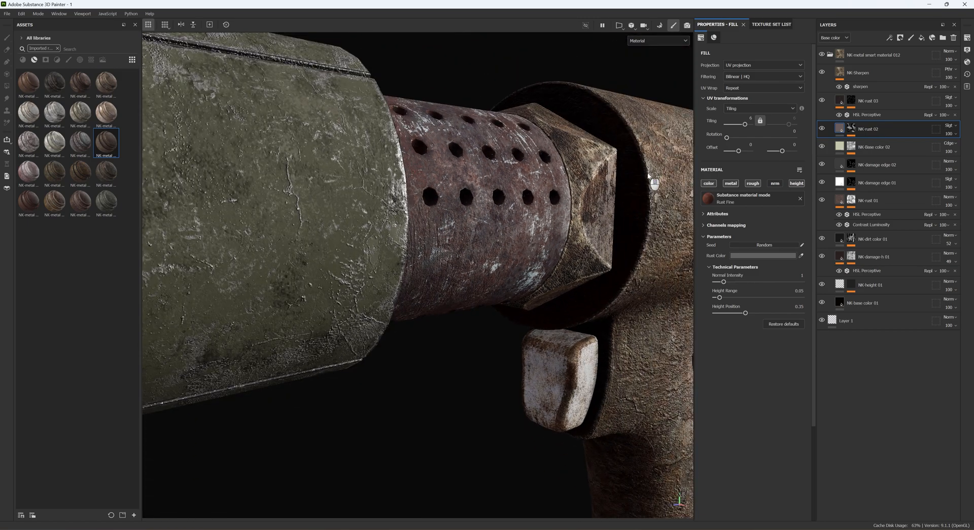
pyautogui.scroll(2, 564, 193)
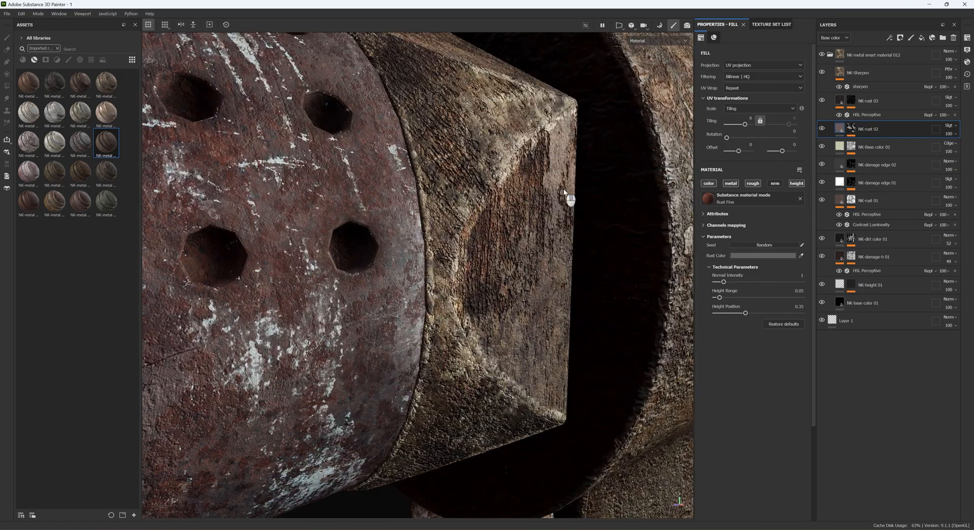
pyautogui.scroll(-6, 539, 224)
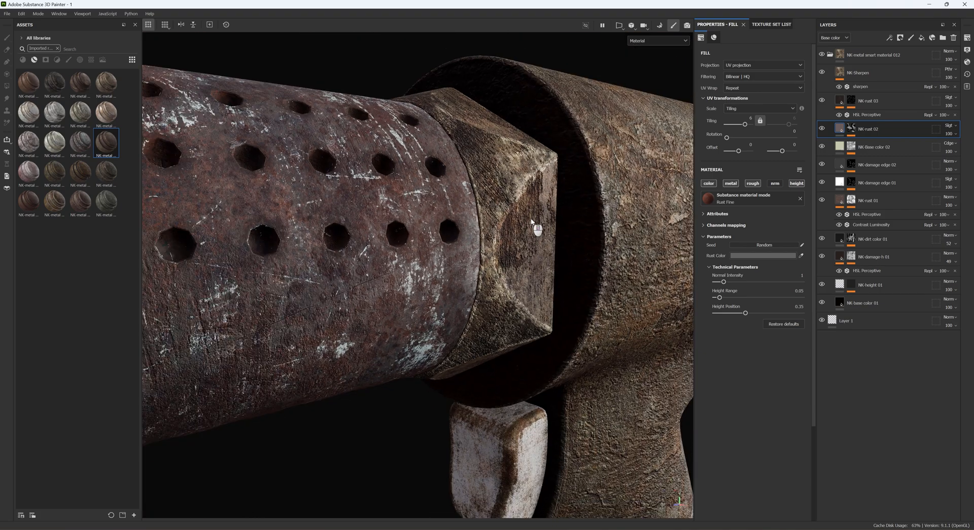
# - Rotate the environment lighting to 7 degrees and set the environment exposure to 0.83 EV in the display settings
pyautogui.scroll(-8, 531, 226)
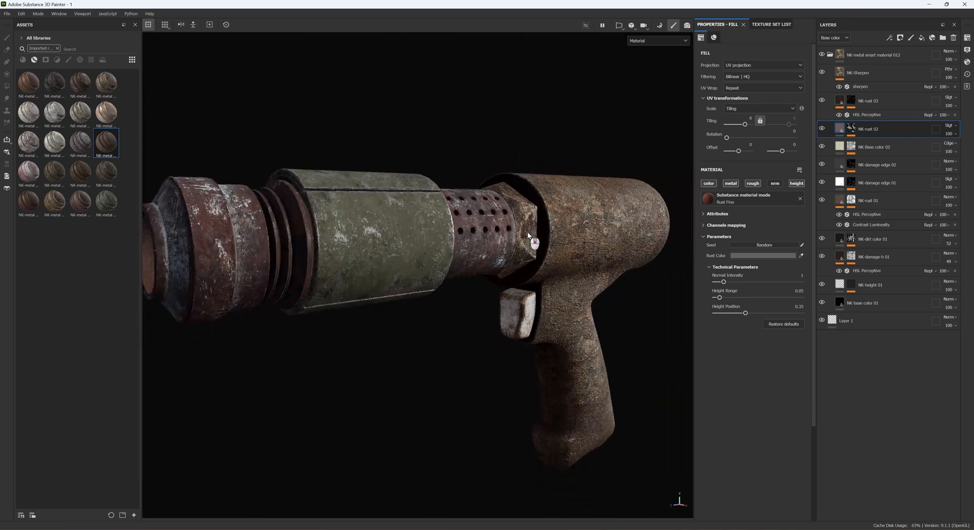
pyautogui.scroll(2, 475, 273)
pyautogui.keyDown('shift'); pyautogui.moveTo(461, 291); pyautogui.dragTo(531, 308, button='right'); pyautogui.keyUp('shift')
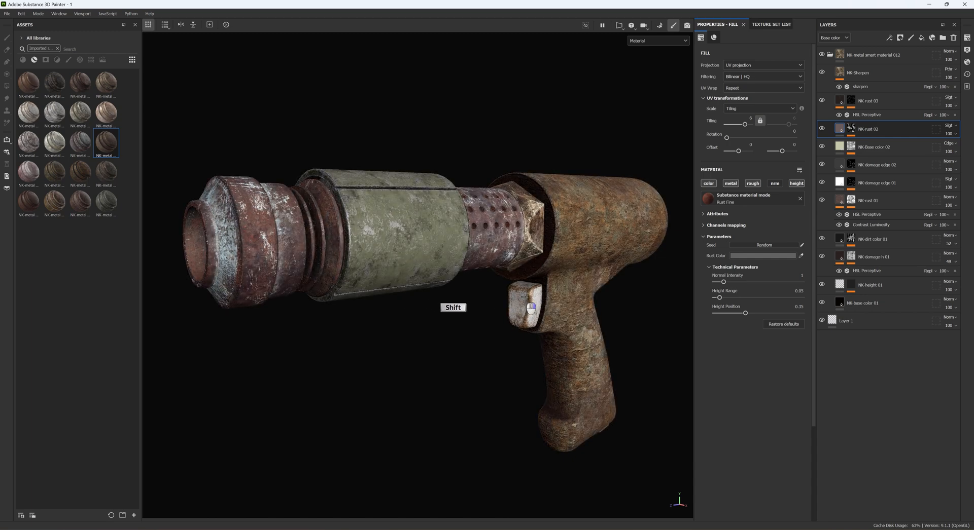
pyautogui.click(966, 49)
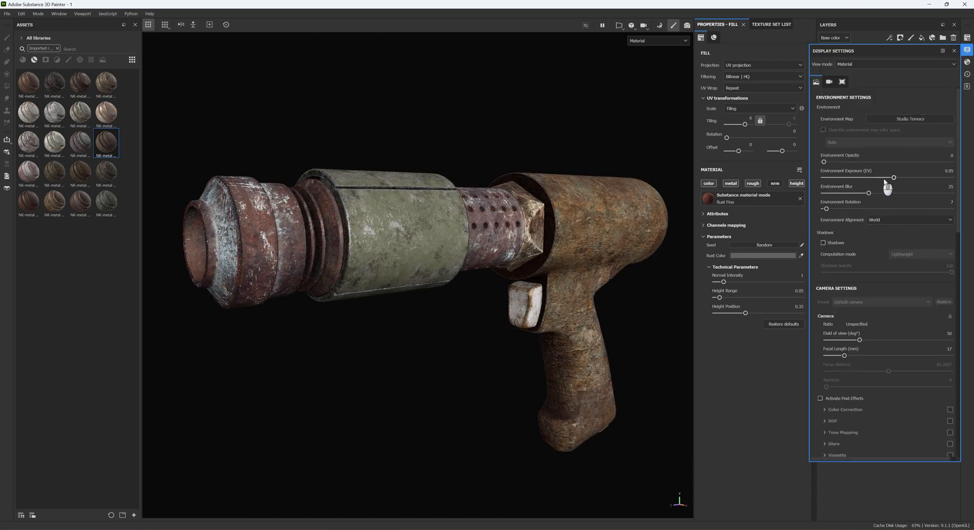
pyautogui.moveTo(893, 178); pyautogui.dragTo(893, 178)
# - Examine the blaster's opposite side with the environment lighting rotated to 180 degrees
pyautogui.keyDown('alt'); pyautogui.moveTo(503, 304); pyautogui.dragTo(754, 301); pyautogui.keyUp('alt')
pyautogui.scroll(-3, 427, 253)
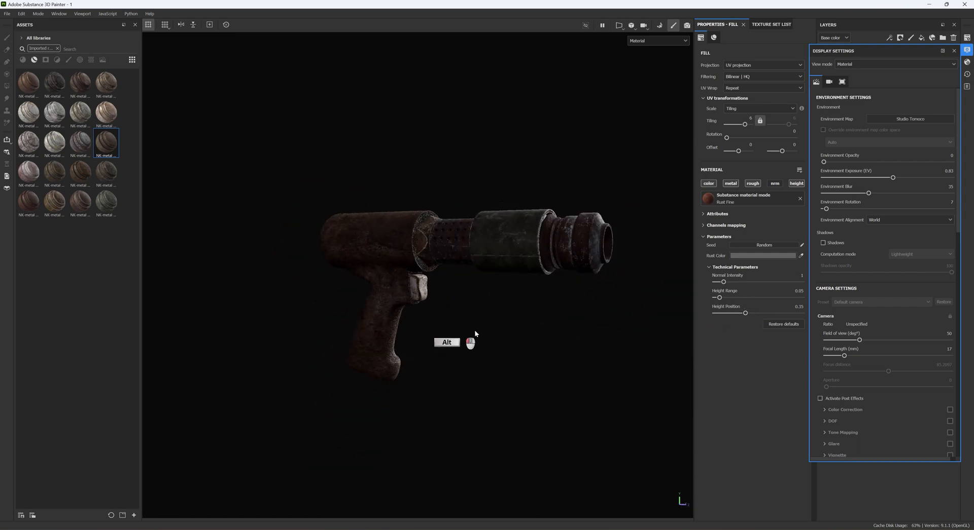
pyautogui.keyDown('alt'); pyautogui.moveTo(475, 334); pyautogui.dragTo(449, 319); pyautogui.keyUp('alt')
pyautogui.keyDown('shift'); pyautogui.moveTo(449, 319); pyautogui.dragTo(421, 303, button='right'); pyautogui.keyUp('shift')
pyautogui.scroll(4, 421, 304)
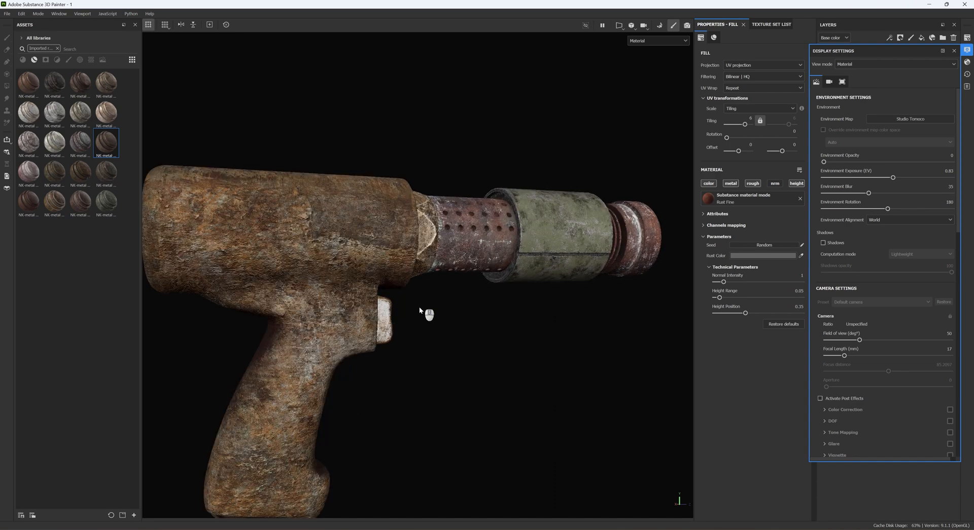
# - Examine the rusty grip, hexagonal nut and green sleeve from several angles, rotating the environment lighting to 176 degrees
pyautogui.keyDown('alt'); pyautogui.moveTo(416, 333); pyautogui.dragTo(280, 333); pyautogui.keyUp('alt')
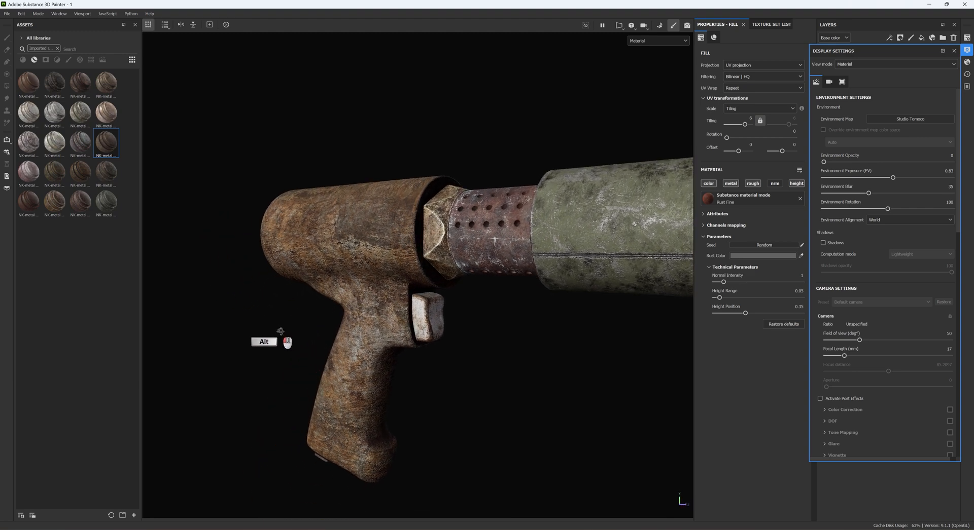
pyautogui.keyDown('alt'); pyautogui.moveTo(477, 278); pyautogui.dragTo(368, 282, button='middle'); pyautogui.keyUp('alt')
pyautogui.moveTo(429, 307)
pyautogui.keyDown('shift'); pyautogui.mouseDown(button='right')
pyautogui.moveTo(409, 300)
pyautogui.moveTo(439, 305)
pyautogui.mouseUp(button='right'); pyautogui.keyUp('shift')
pyautogui.keyDown('shift'); pyautogui.moveTo(455, 317); pyautogui.dragTo(341, 306, button='right'); pyautogui.keyUp('shift')
pyautogui.keyDown('alt'); pyautogui.moveTo(381, 307); pyautogui.dragTo(470, 310); pyautogui.keyUp('alt')
pyautogui.scroll(-3, 469, 311)
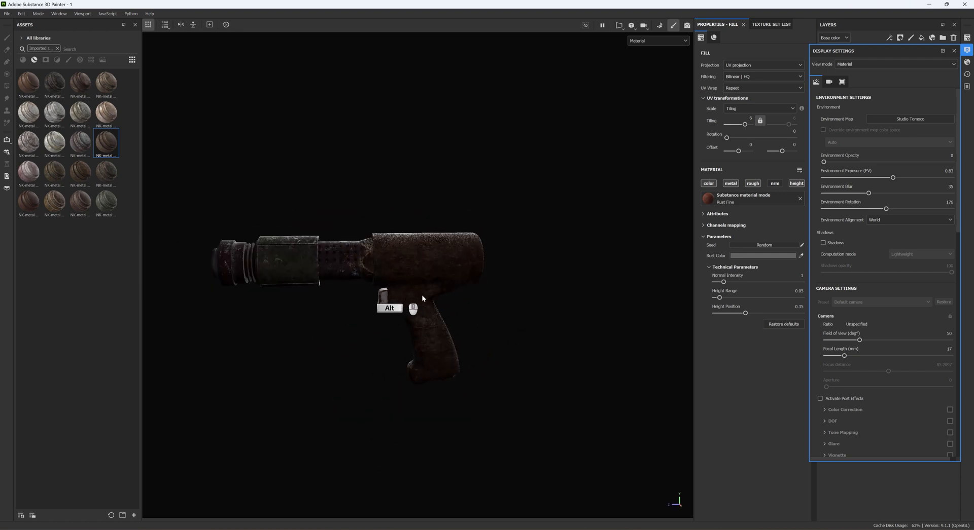
# - Rotate the environment lighting to 4 degrees and examine the whole blaster from the side and at an angle toward the muzzle
pyautogui.keyDown('alt'); pyautogui.moveTo(420, 298); pyautogui.dragTo(538, 275, button='middle'); pyautogui.keyUp('alt')
pyautogui.keyDown('shift'); pyautogui.click(411, 330); pyautogui.keyUp('shift')
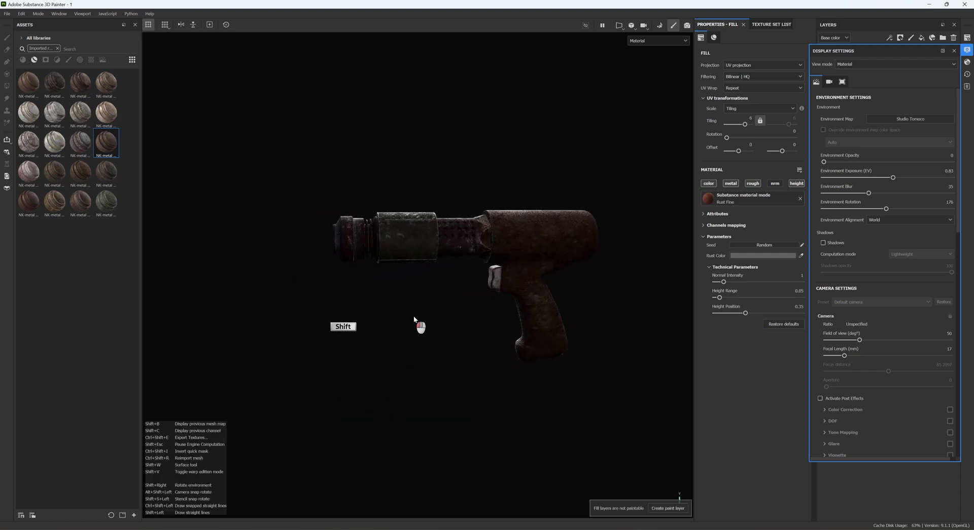
pyautogui.keyDown('alt'); pyautogui.moveTo(390, 325); pyautogui.dragTo(386, 311); pyautogui.keyUp('alt')
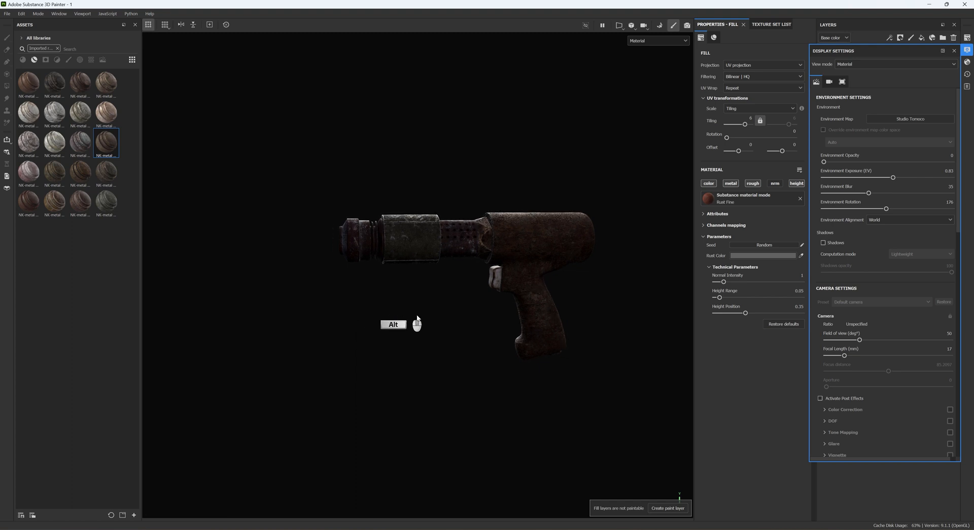
pyautogui.keyDown('shift'); pyautogui.moveTo(420, 321); pyautogui.dragTo(451, 318, button='right'); pyautogui.keyUp('shift')
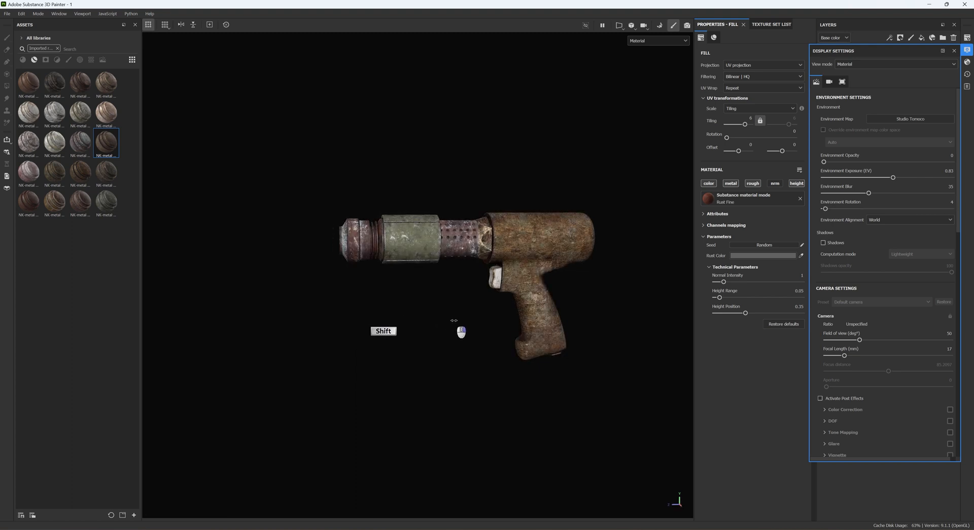
pyautogui.keyDown('alt'); pyautogui.moveTo(422, 324); pyautogui.dragTo(450, 289); pyautogui.keyUp('alt')
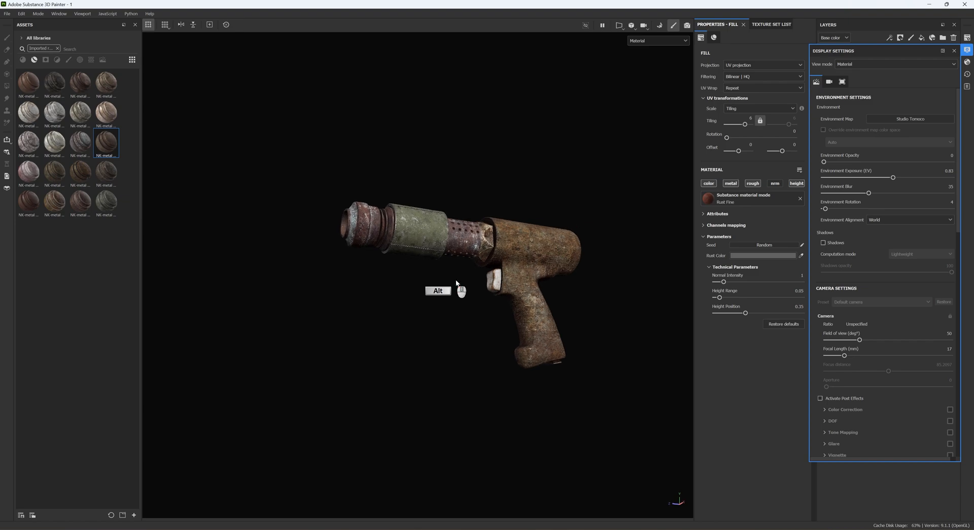
pyautogui.scroll(5, 556, 282)
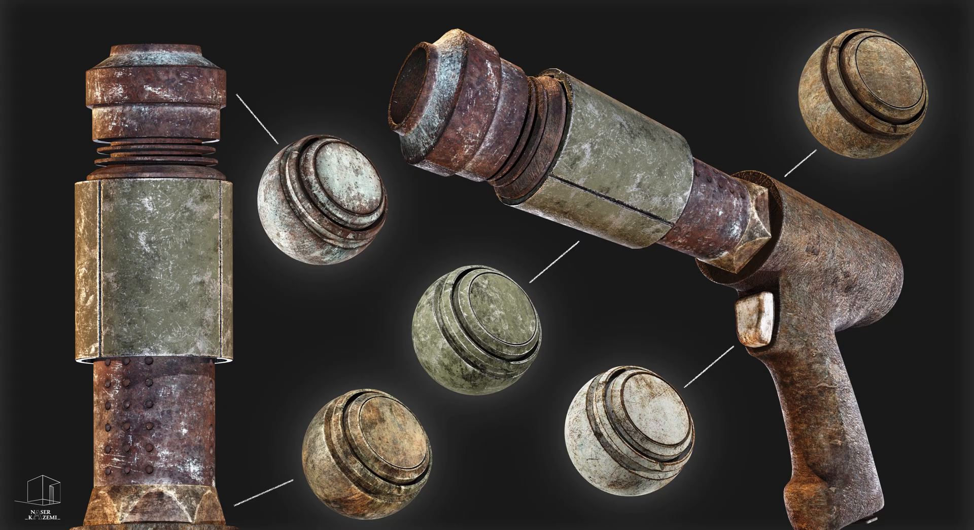